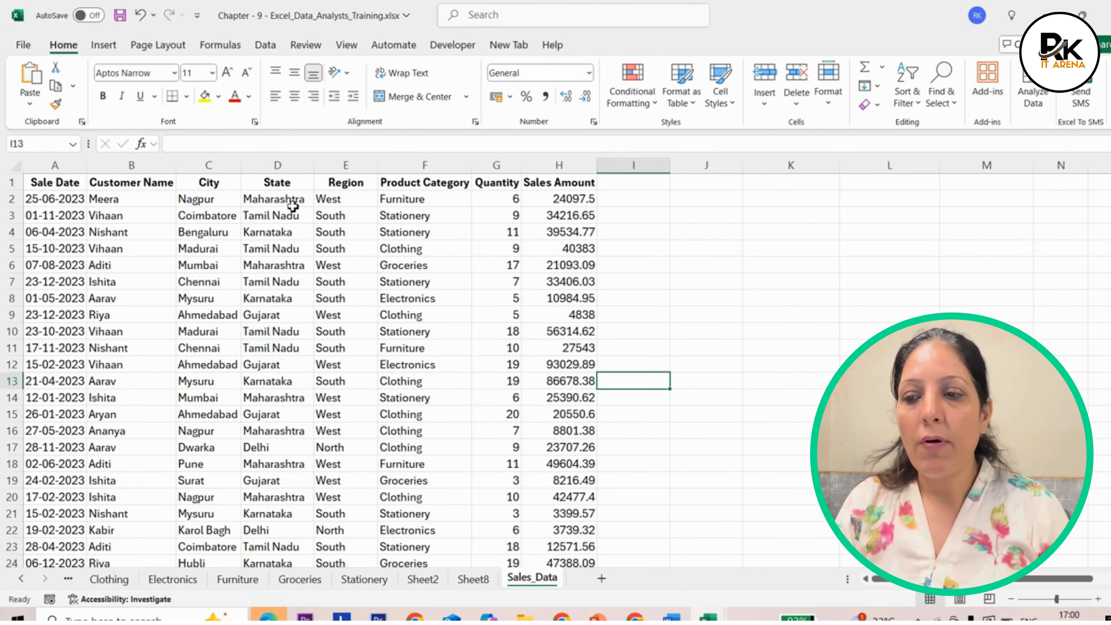
click(281, 166)
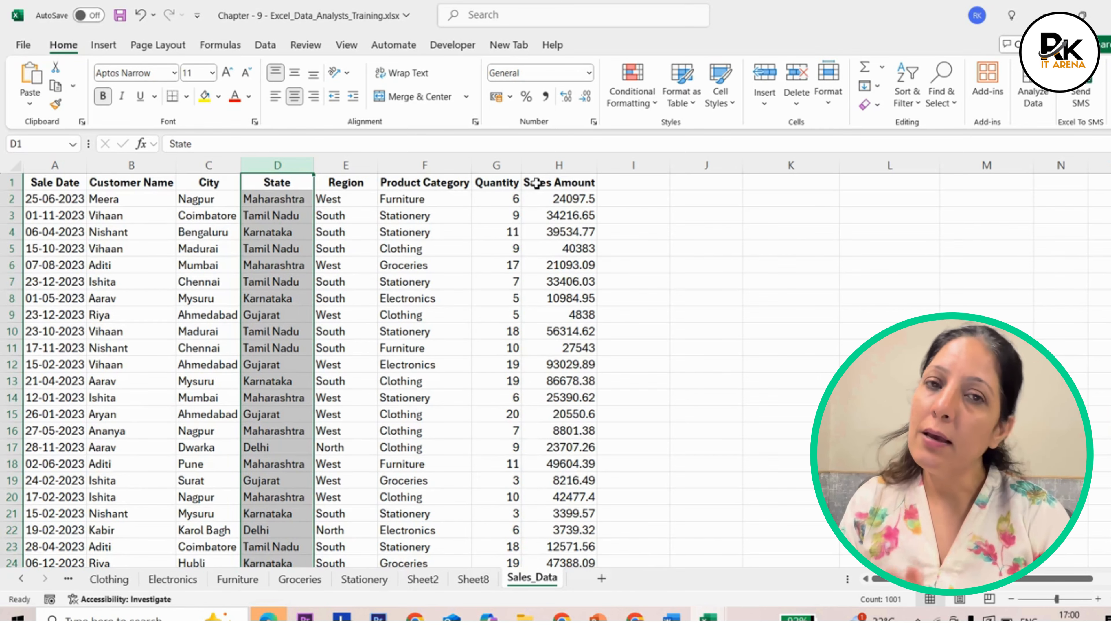
click(633, 199)
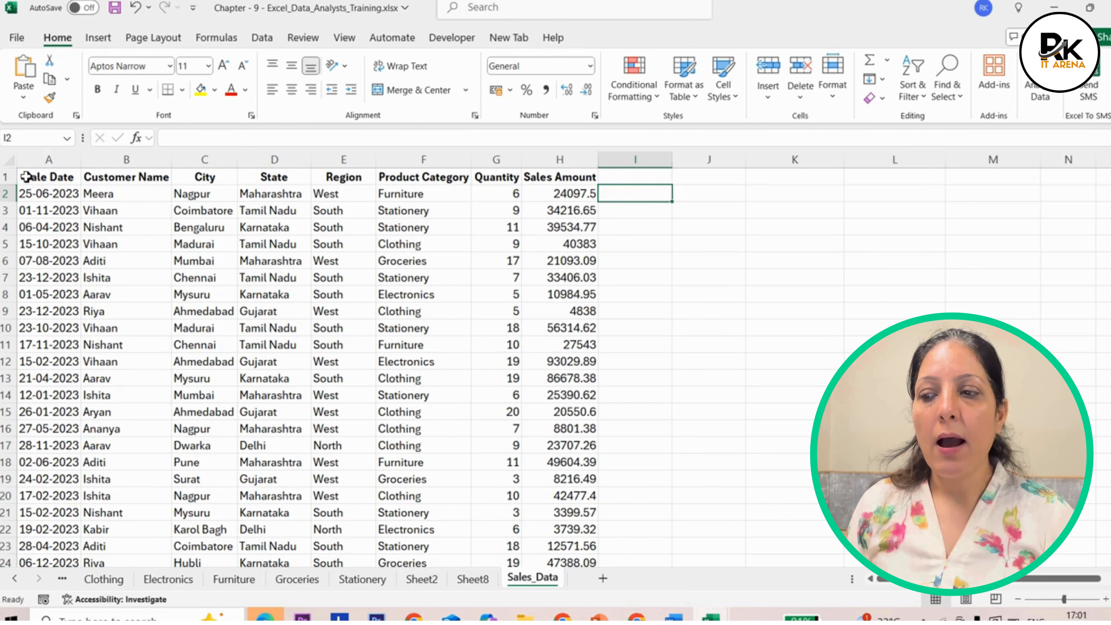
Step: Create a PivotTable on a new worksheet from the Sales_Data range A1:H1001
drag(26, 177, 175, 183)
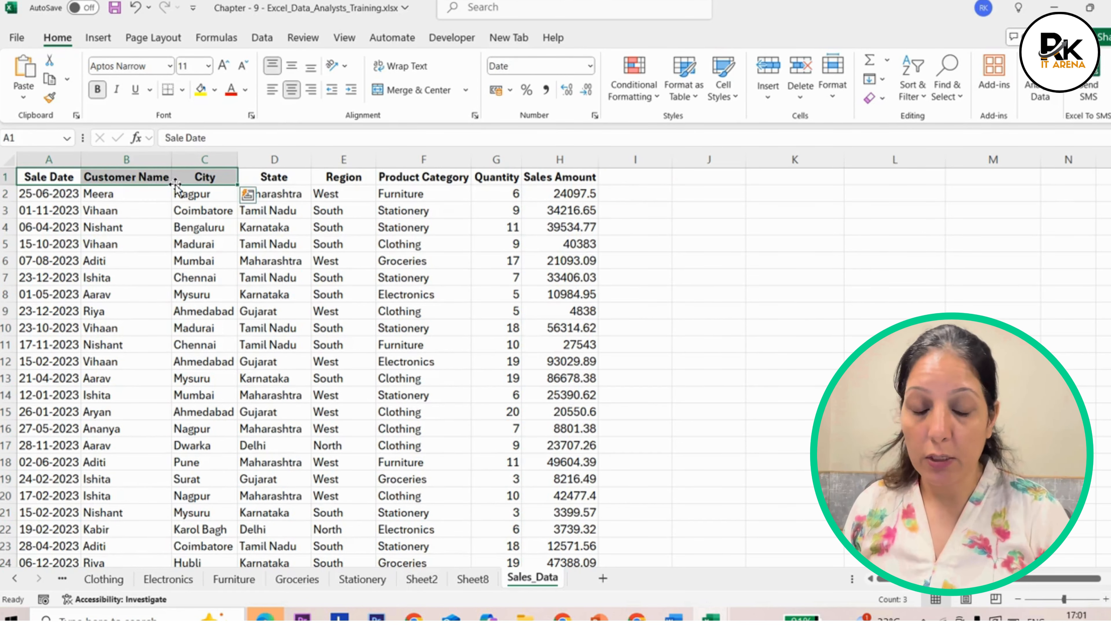
key(ctrl+shift+Right)
key(ctrl+shift+Down)
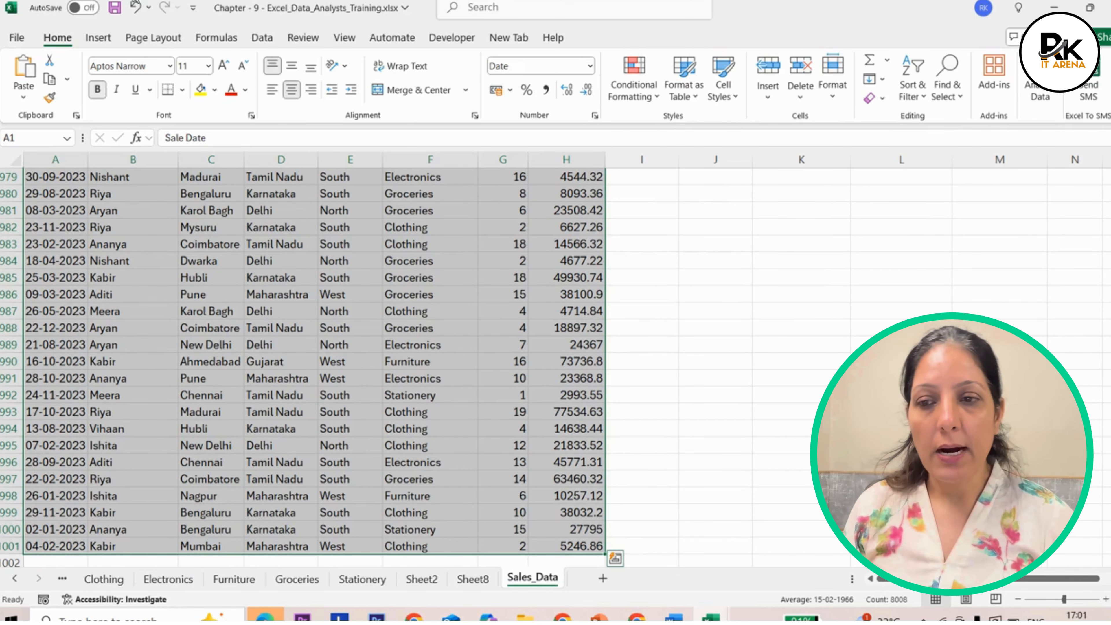
click(97, 41)
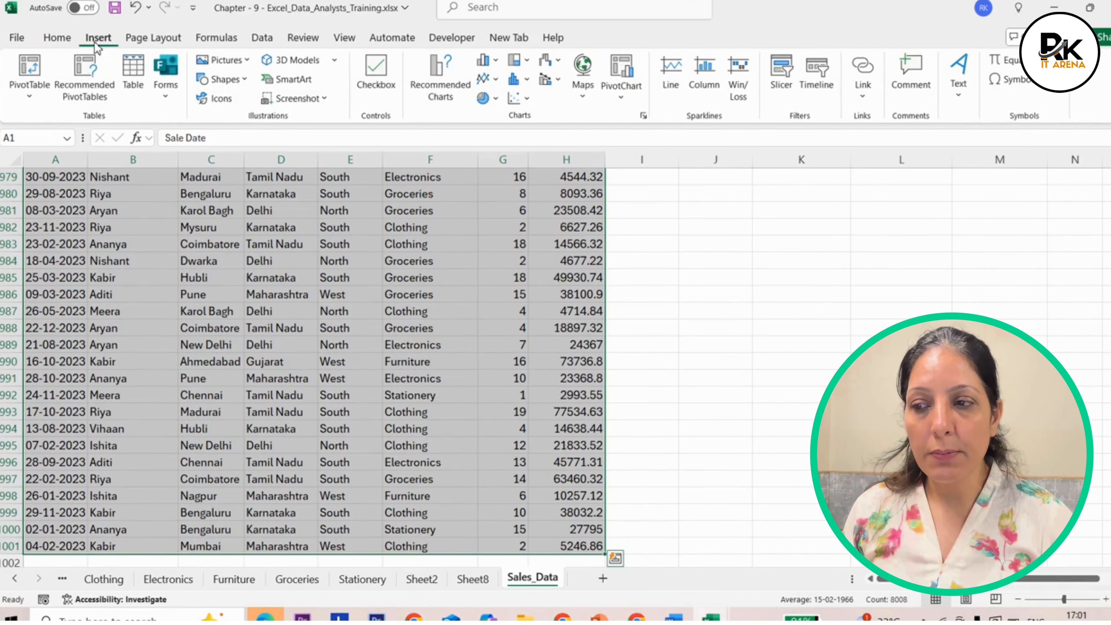
click(37, 103)
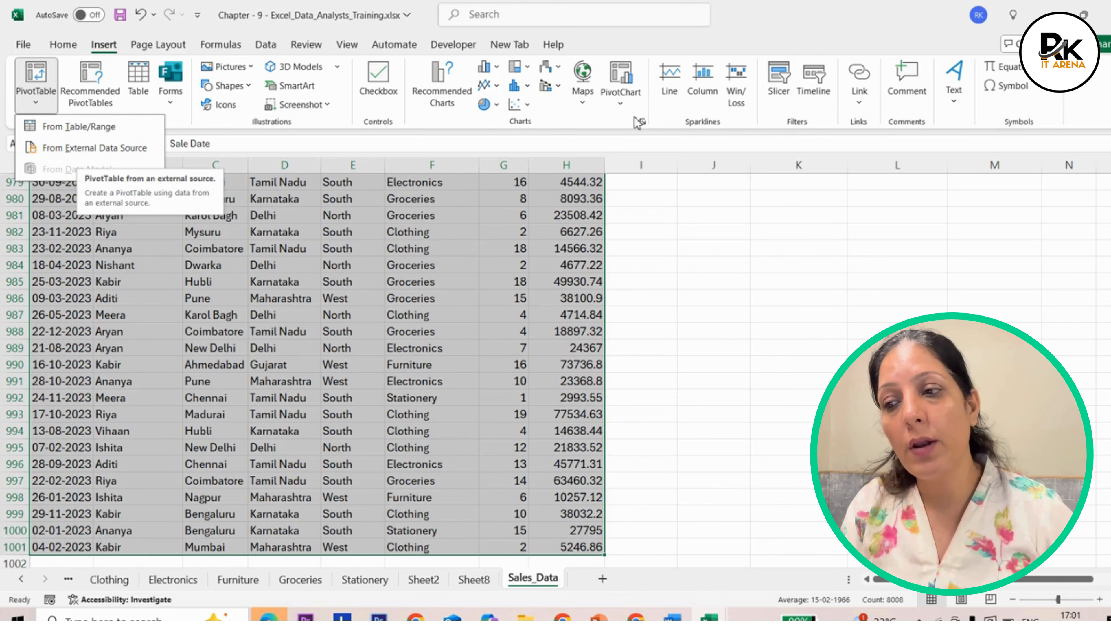
click(78, 127)
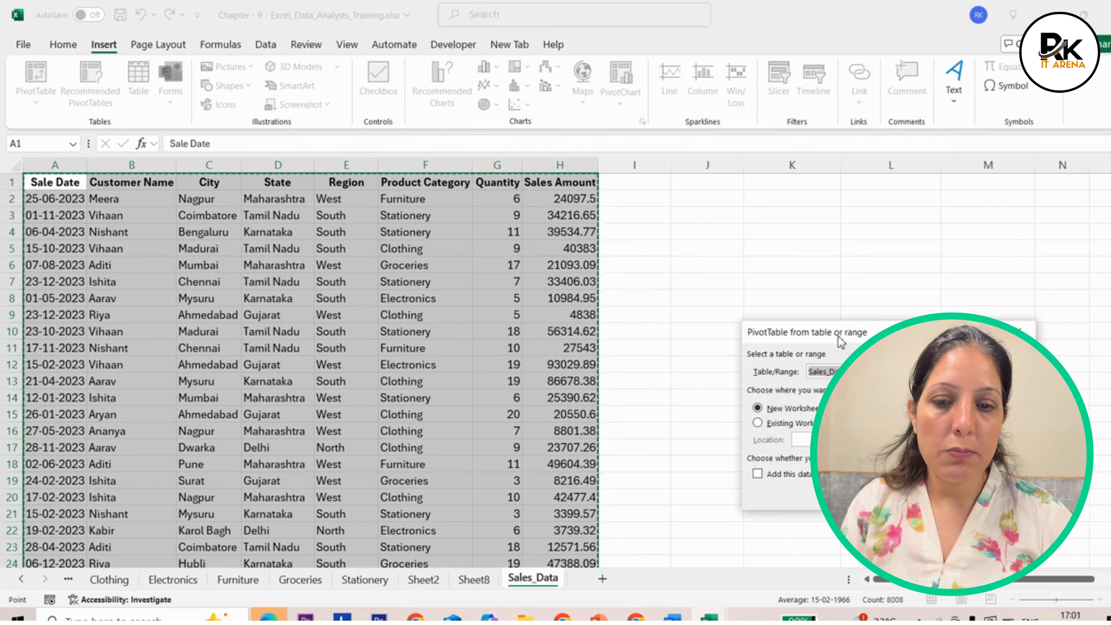
drag(843, 337, 753, 186)
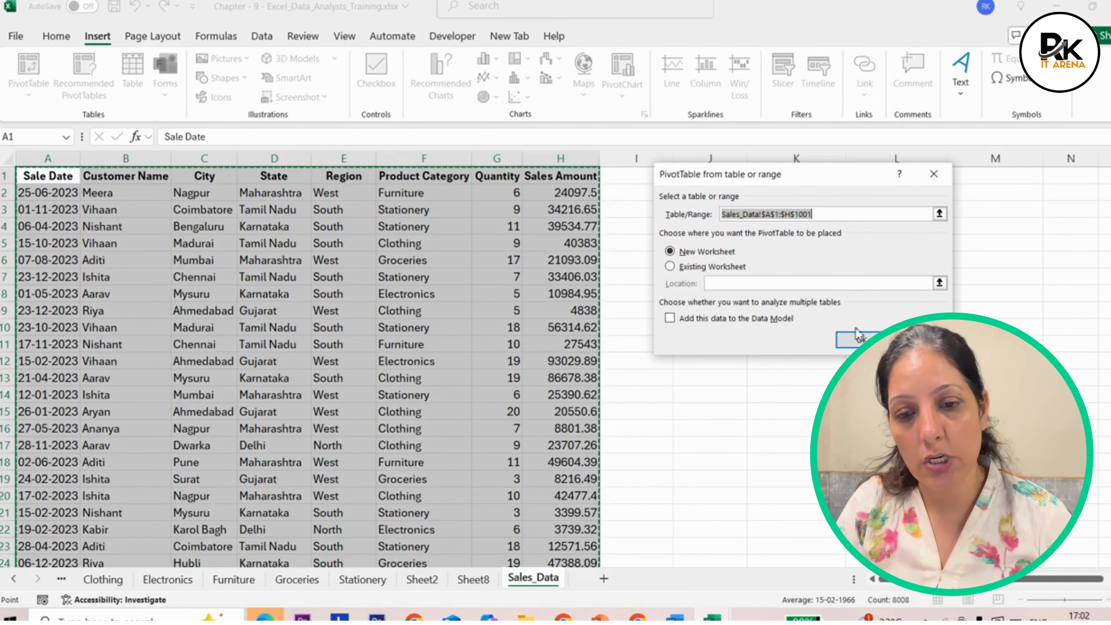
click(858, 339)
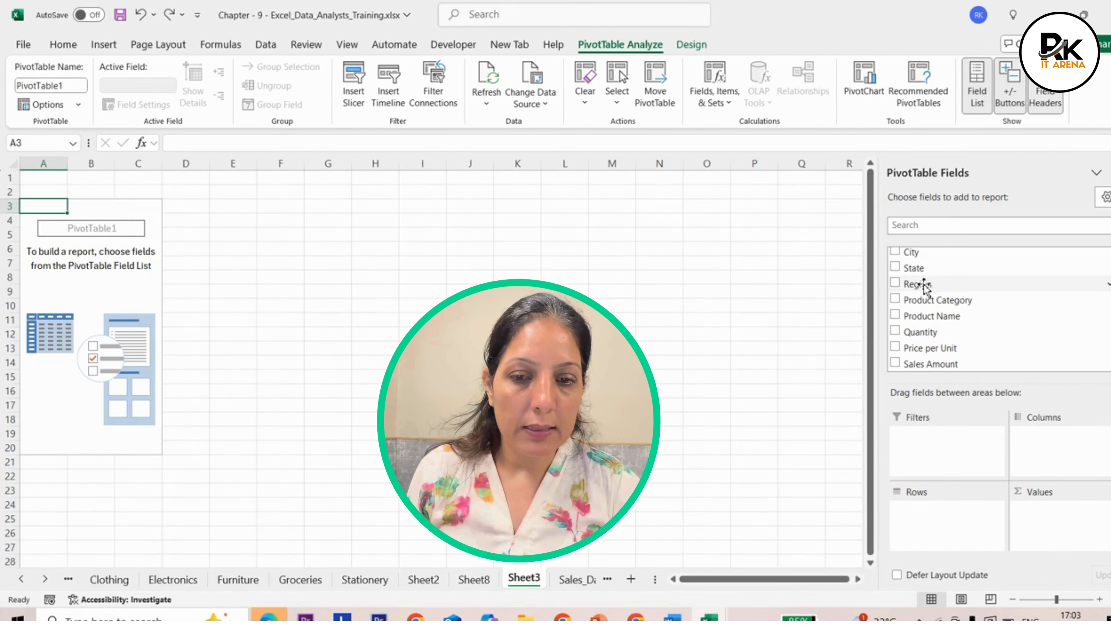
Step: Summarise sales by state, with State in the pivot rows and the sum of Sales Amount as values
drag(924, 286, 977, 515)
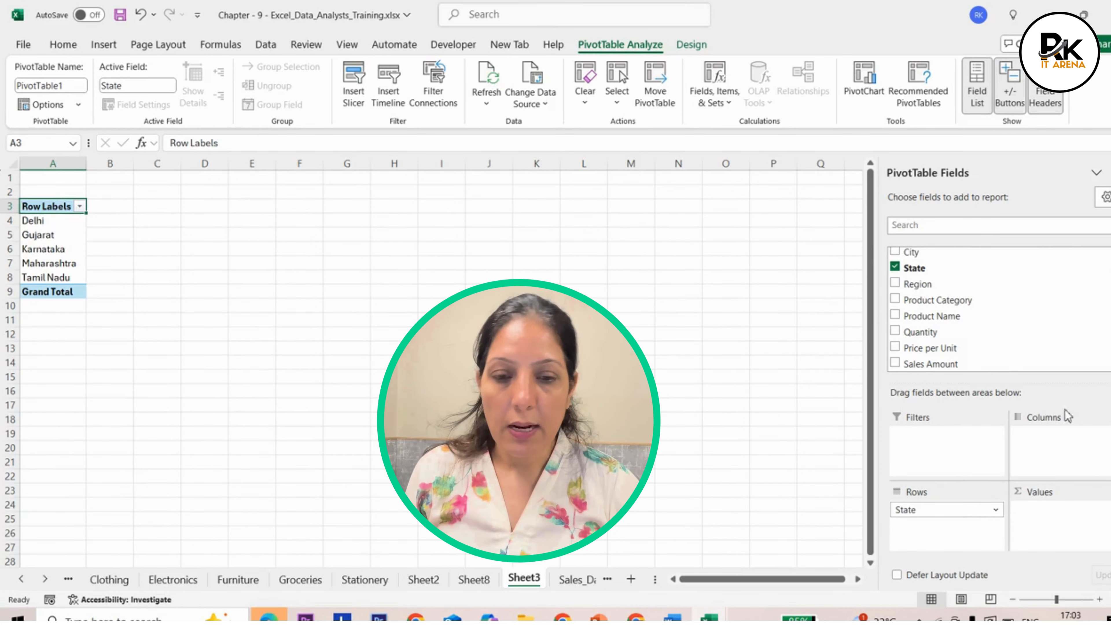
drag(938, 372, 1069, 527)
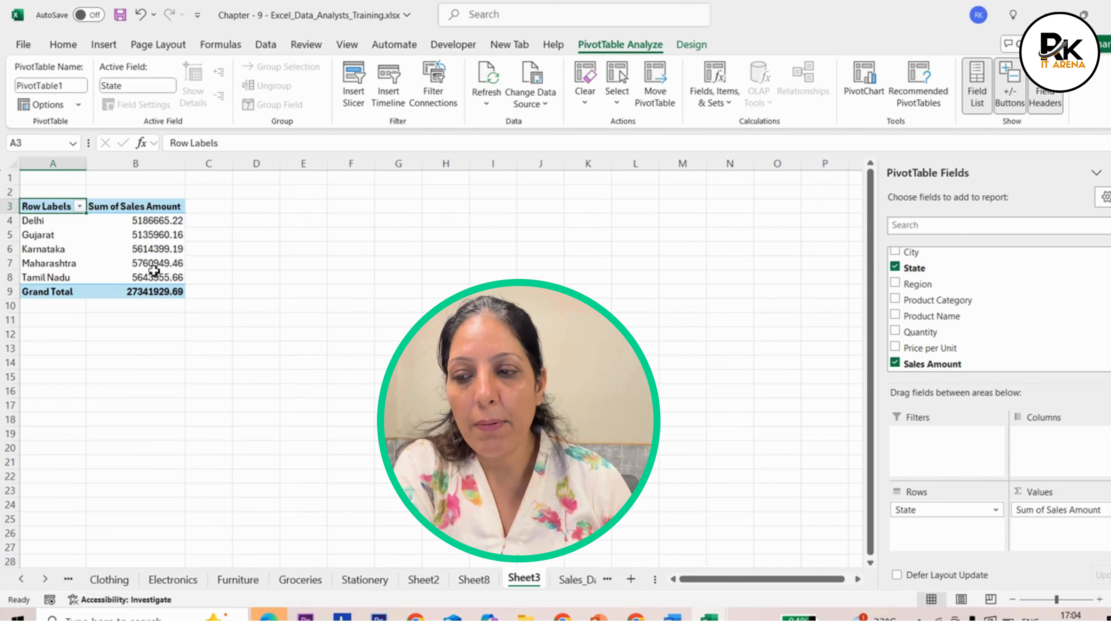
mouse_move(154, 273)
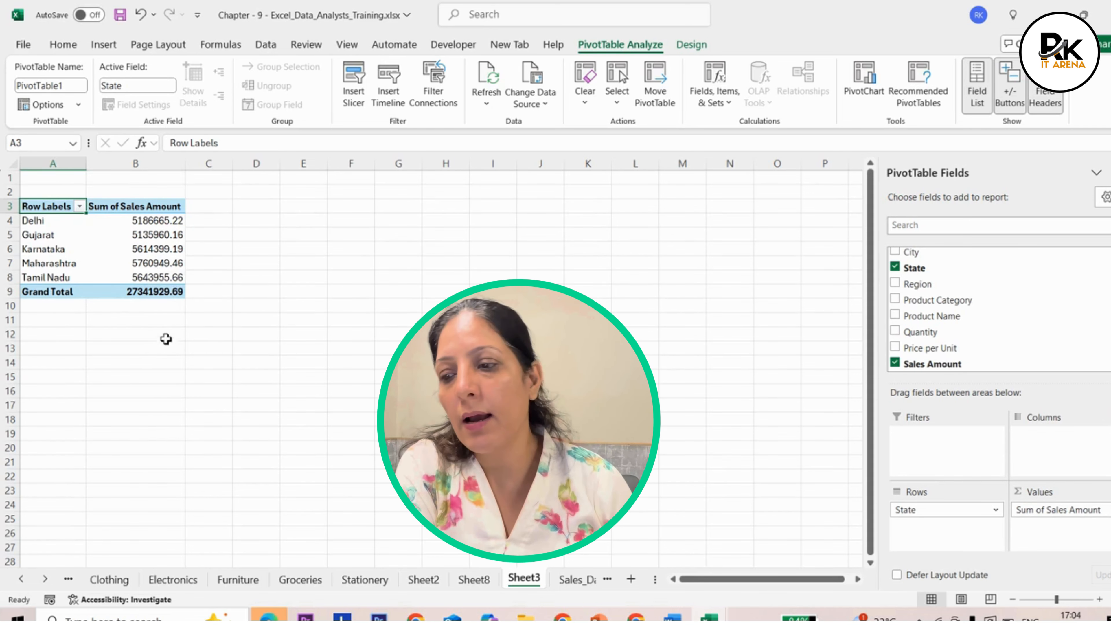
mouse_move(161, 297)
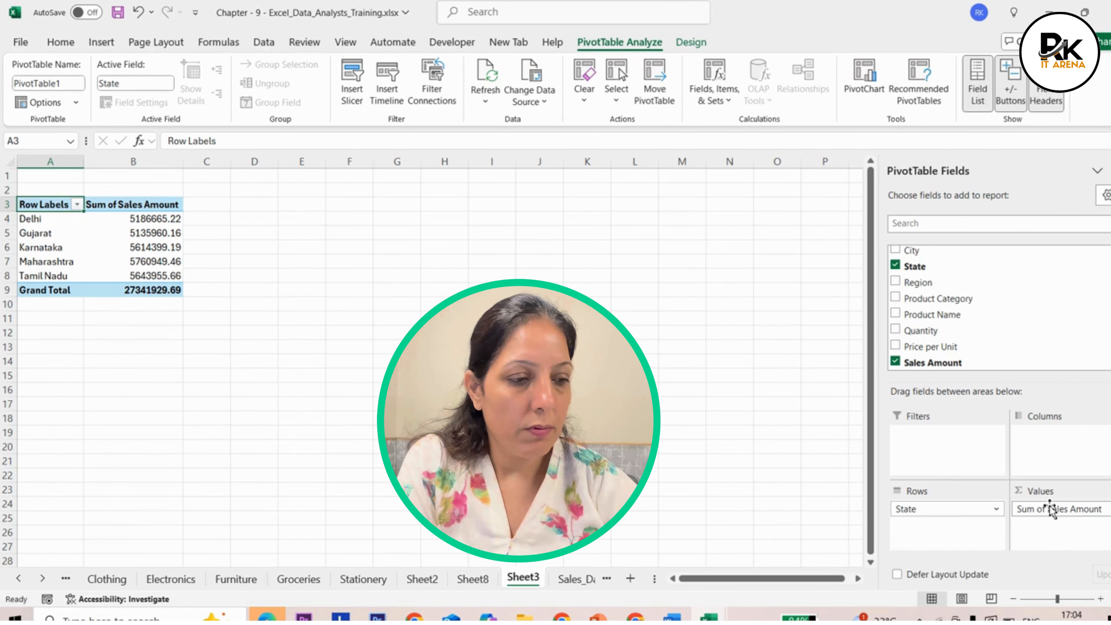
Step: Remove State and Sales Amount from the pivot layout to empty the report
drag(932, 513, 1015, 223)
drag(1014, 324, 1013, 309)
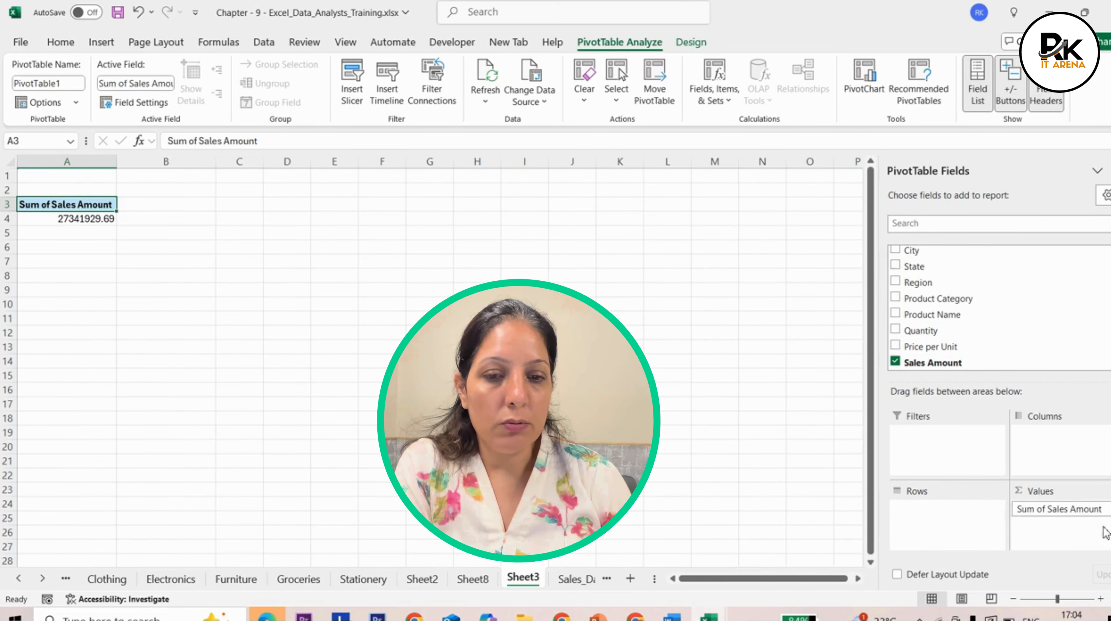
drag(1093, 525, 1061, 372)
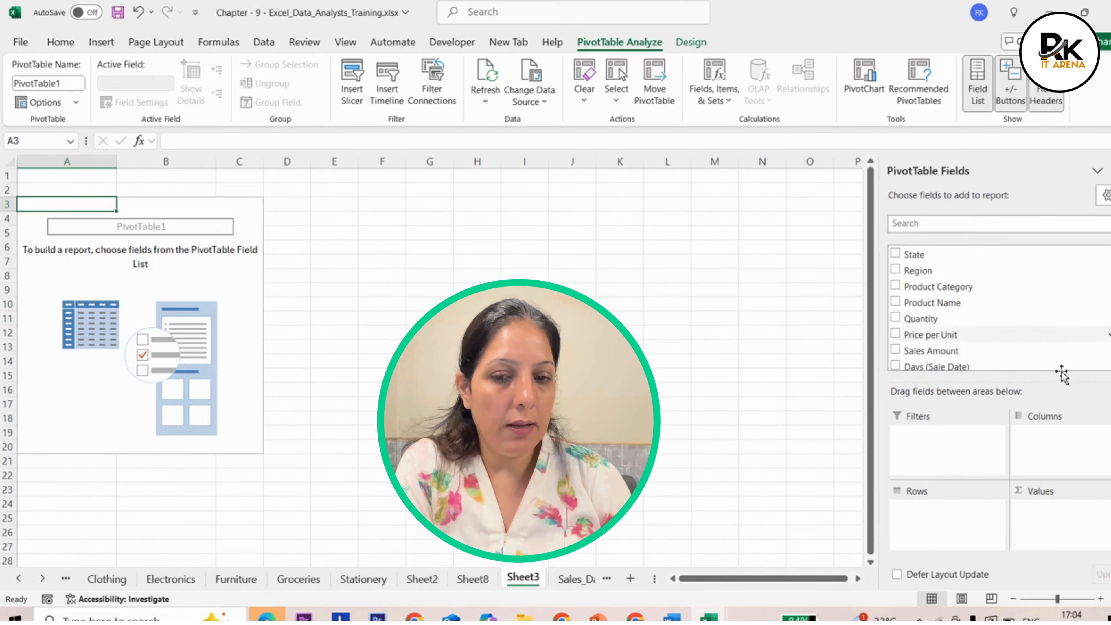
Step: Add City to the pivot rows, try it in the columns, and return it to the rows
drag(923, 285, 949, 518)
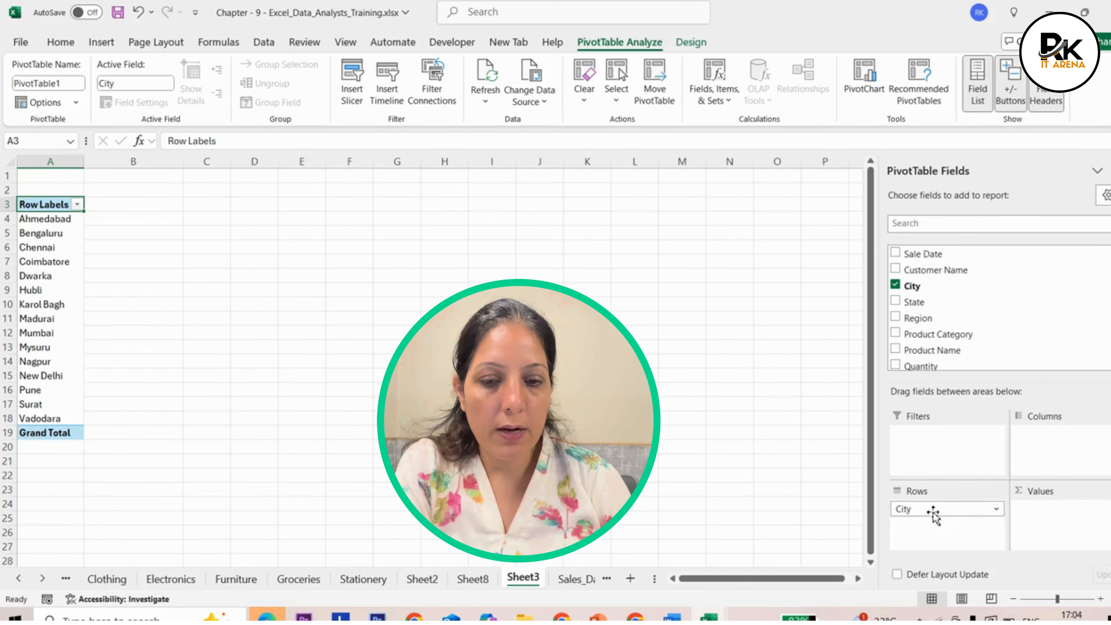
drag(936, 511, 1057, 446)
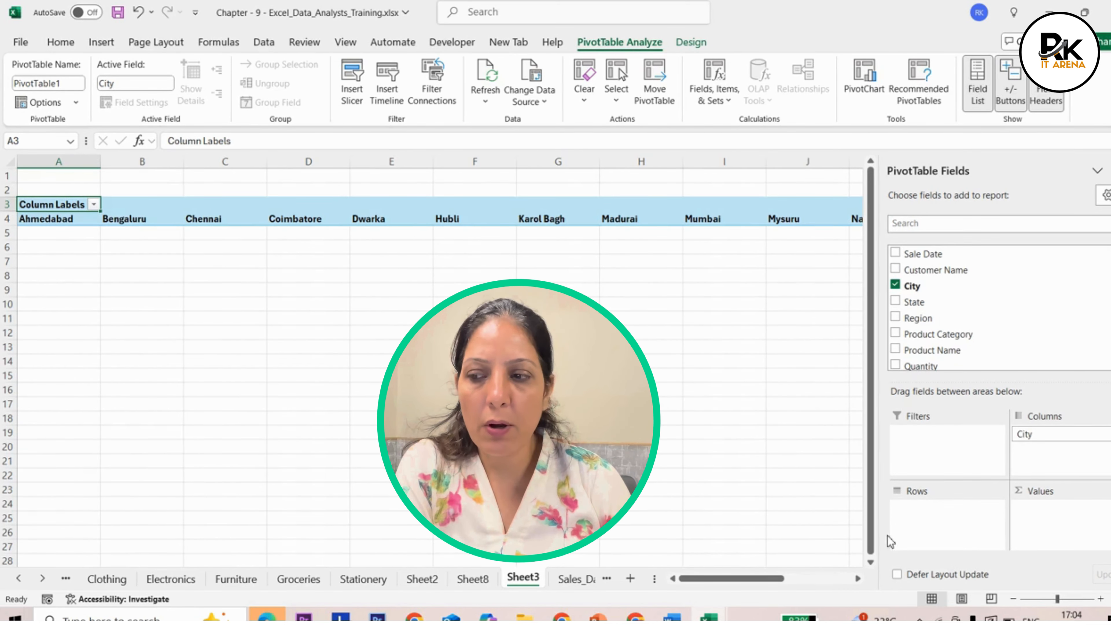
drag(754, 588, 613, 595)
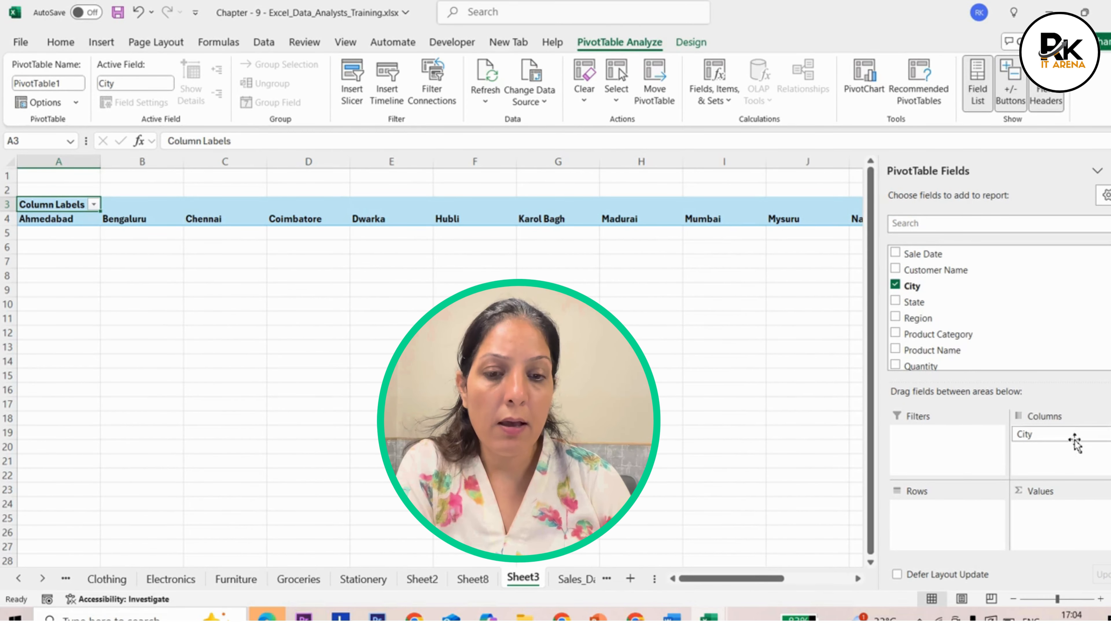
drag(1074, 442, 947, 530)
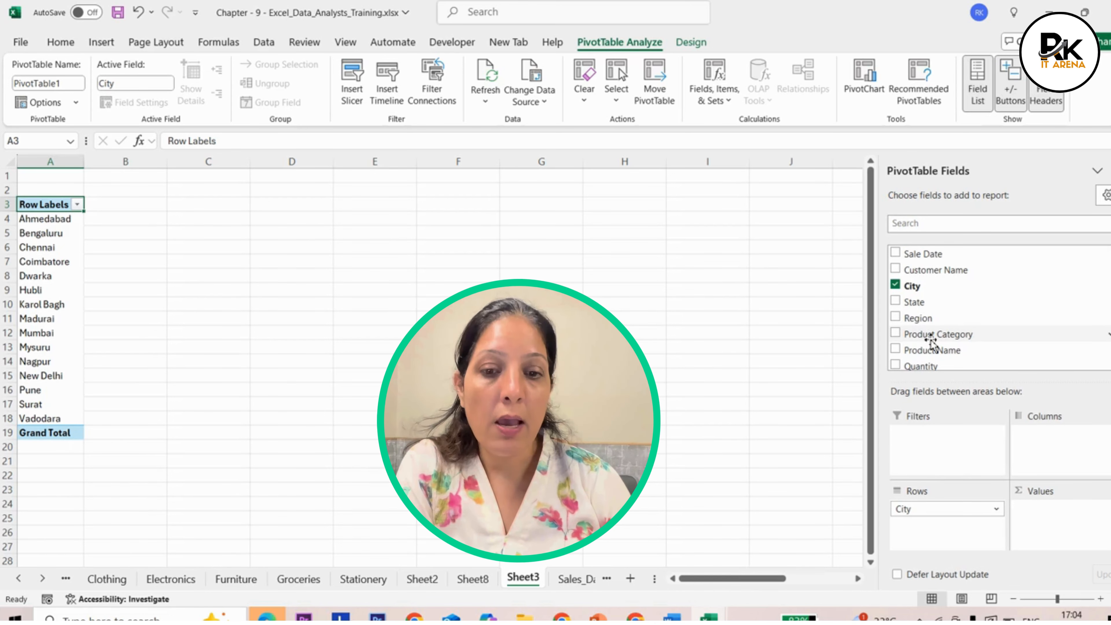
Step: Show the sum of Quantity per city, split by Product Category in the pivot columns
scroll(931, 344, down, 1)
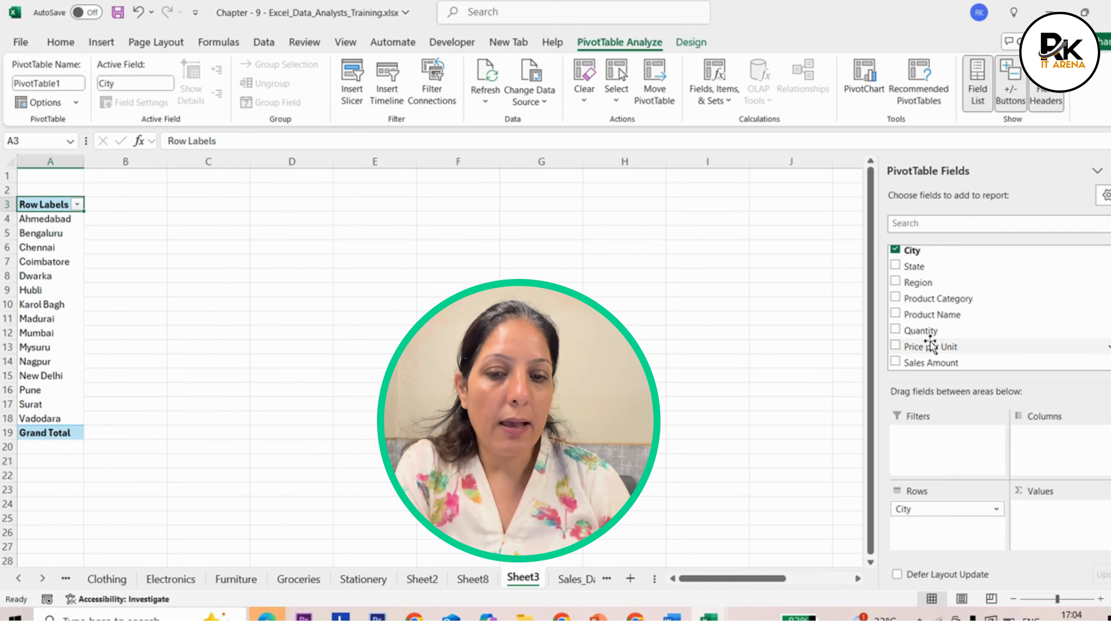
drag(920, 330, 1059, 516)
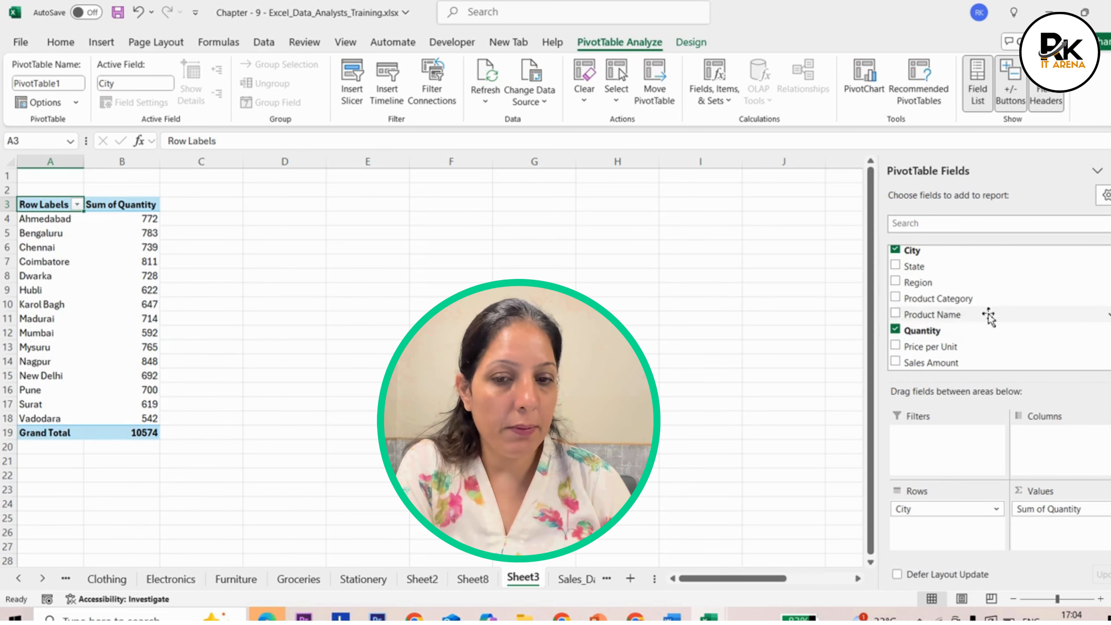
drag(940, 298, 1054, 450)
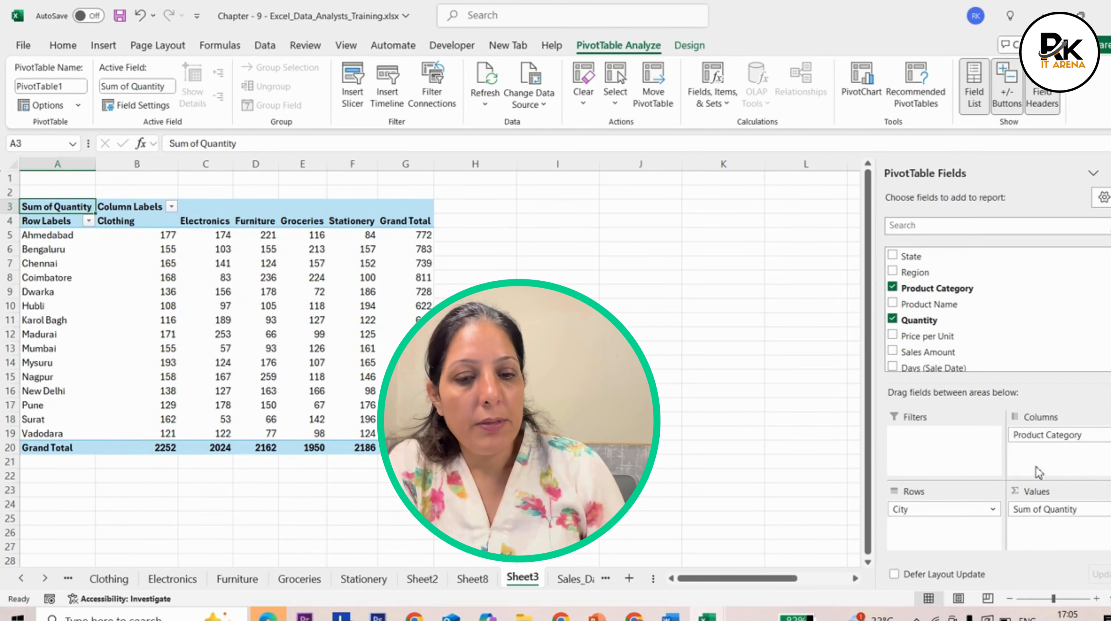
Step: Replace City and Product Category with Region and nested State in the pivot rows, summing Quantity as values
drag(1067, 436, 1041, 308)
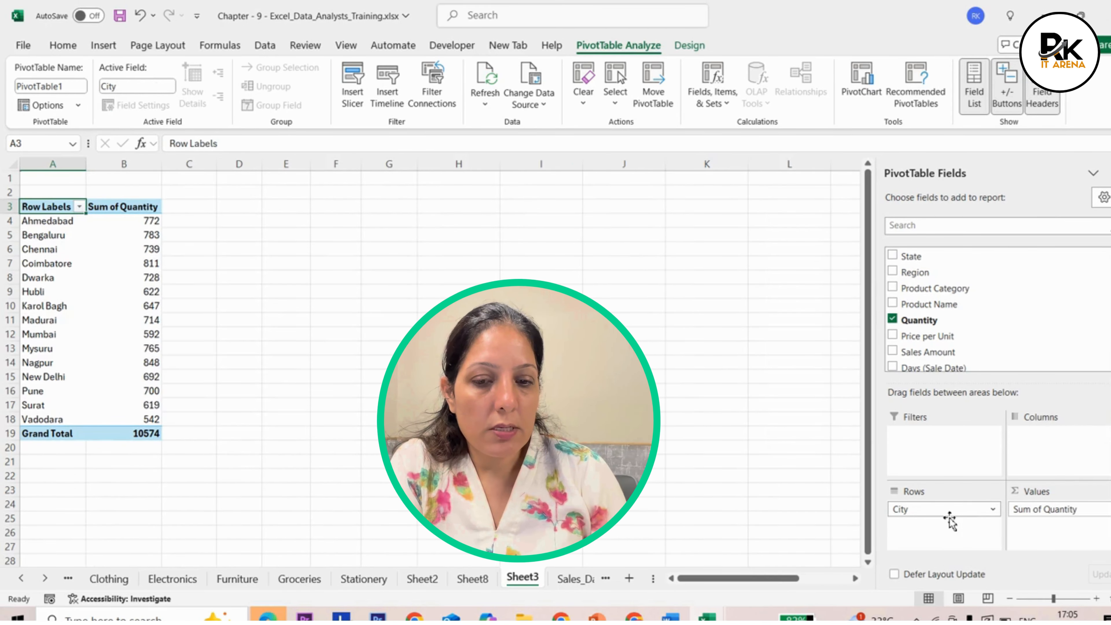
drag(949, 521, 1040, 284)
drag(921, 274, 932, 524)
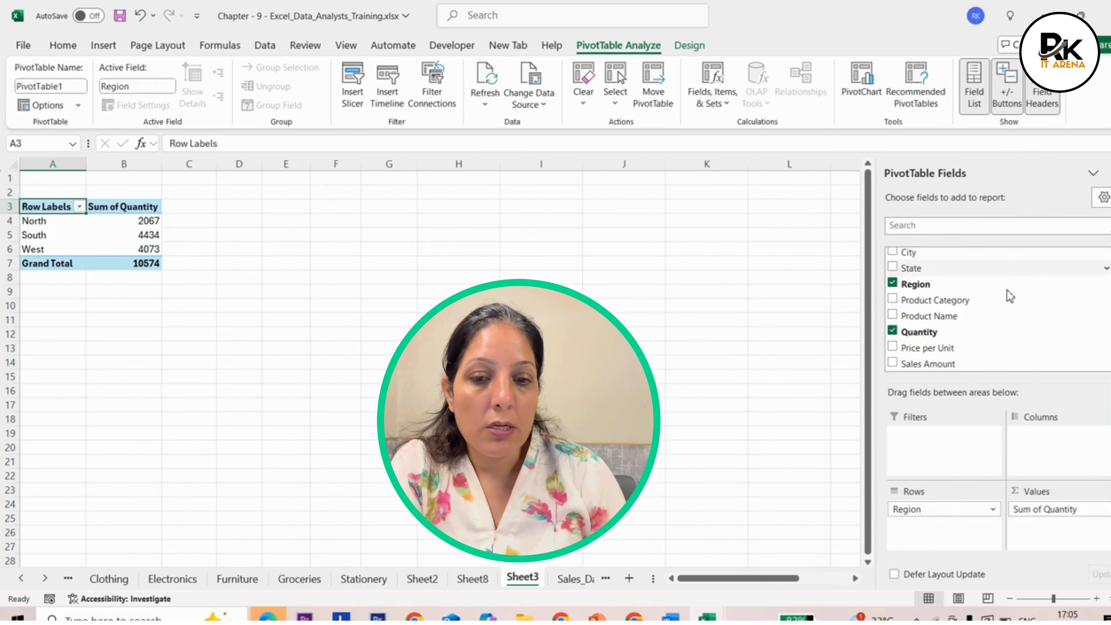
click(936, 332)
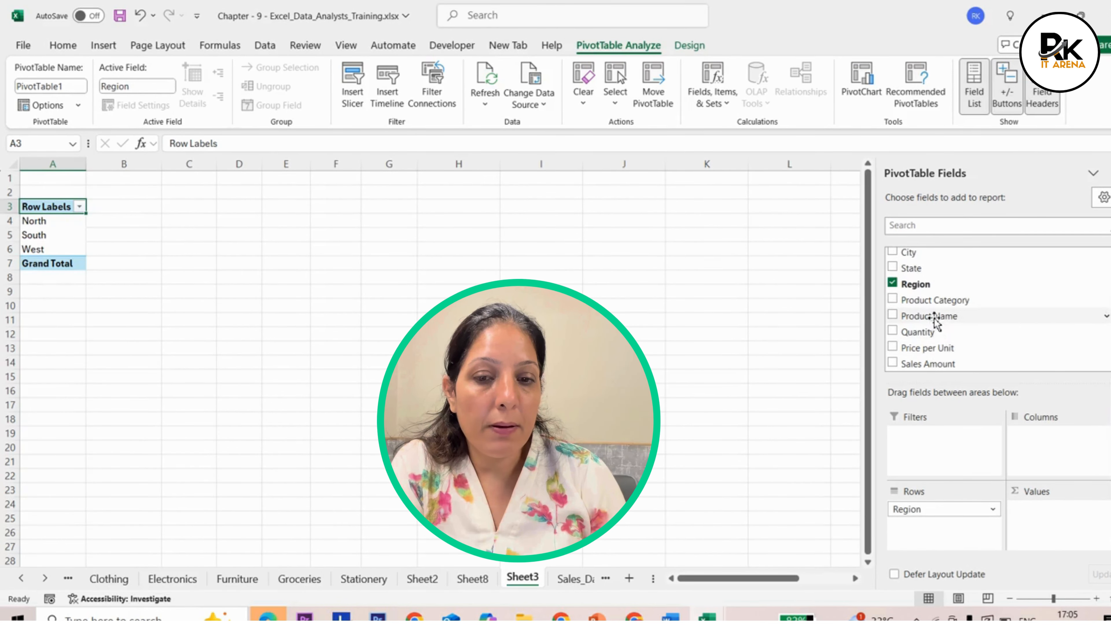
drag(932, 331, 1050, 518)
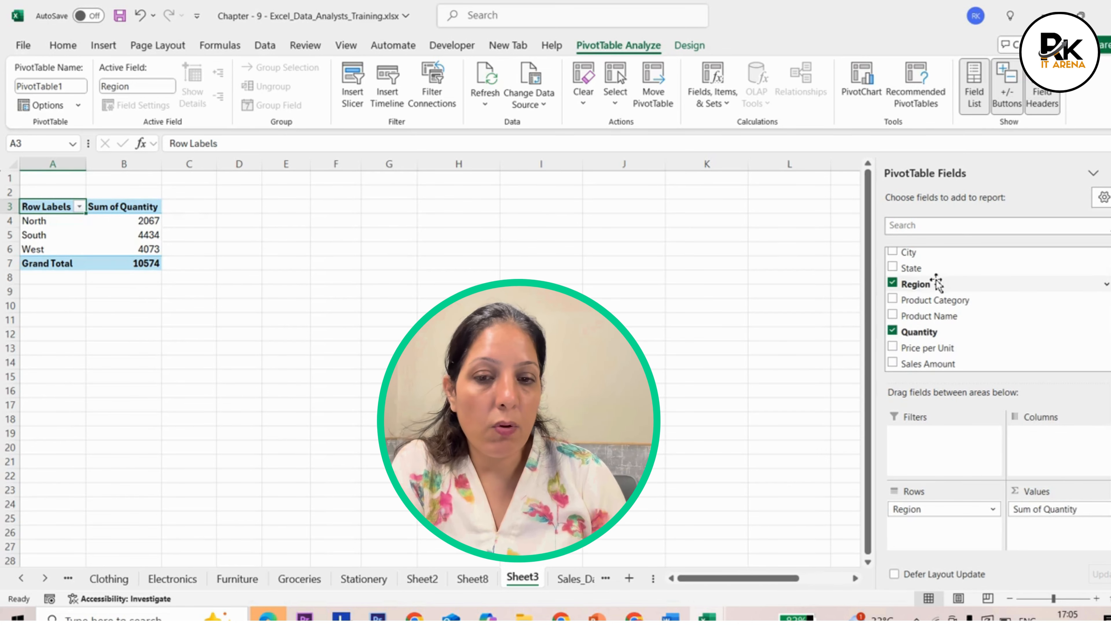
drag(922, 268, 949, 527)
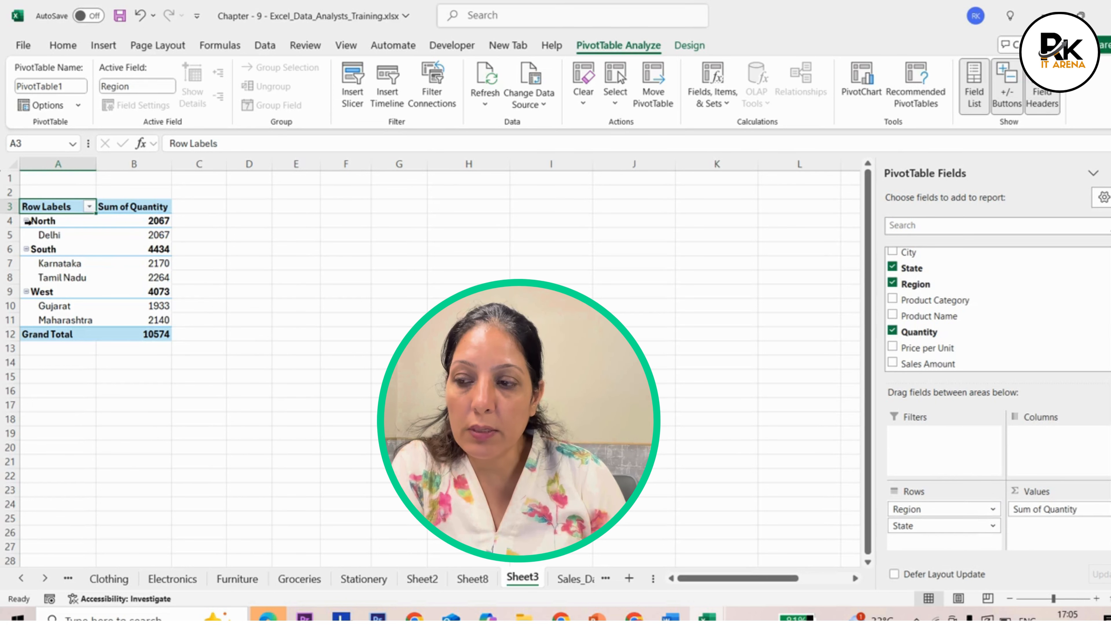
Step: Collapse region groups in the pivot rows and expand them again to view their states
click(26, 292)
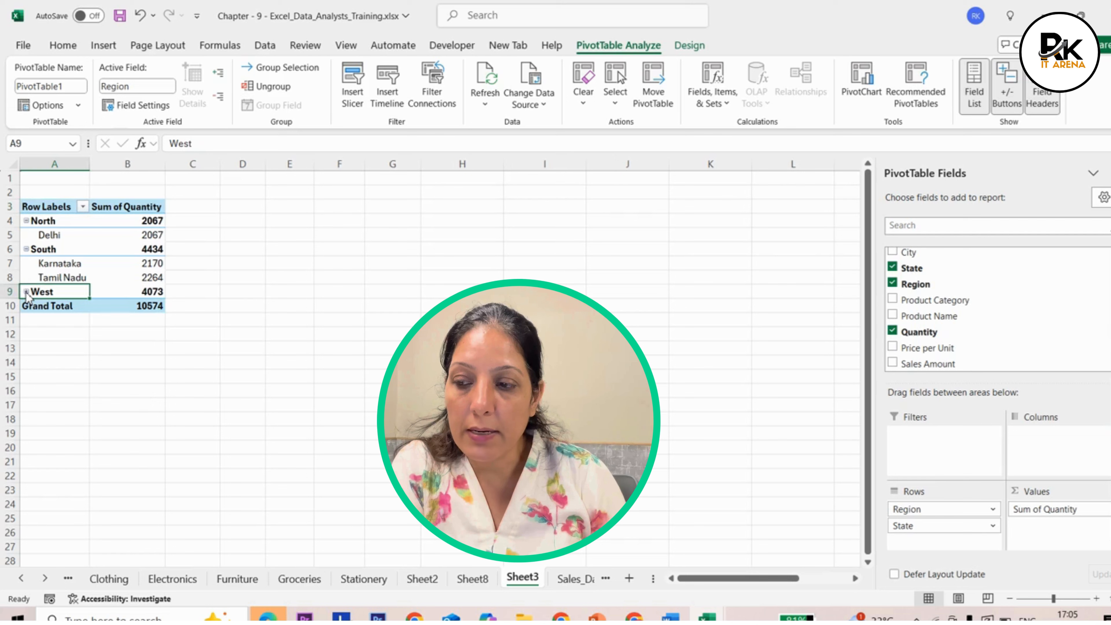
click(27, 249)
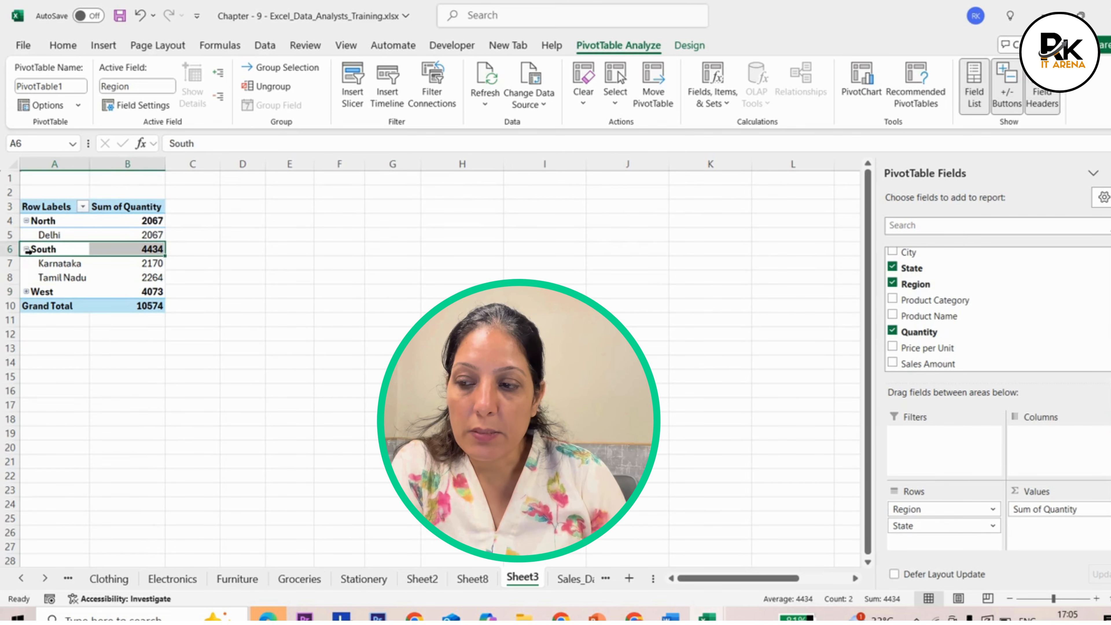
click(27, 221)
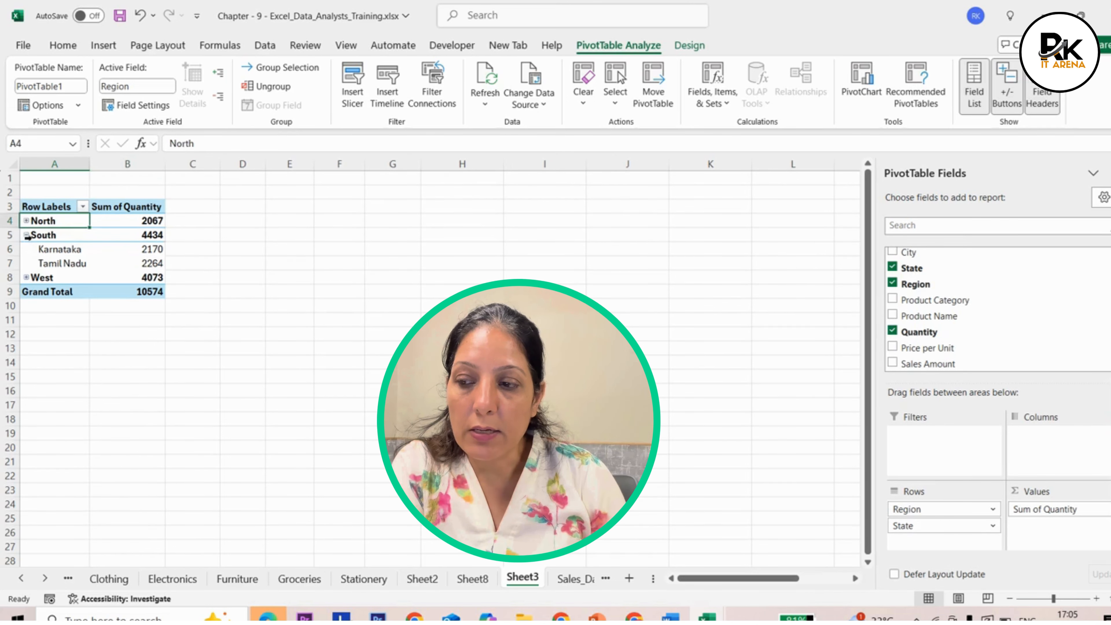
click(26, 235)
click(26, 236)
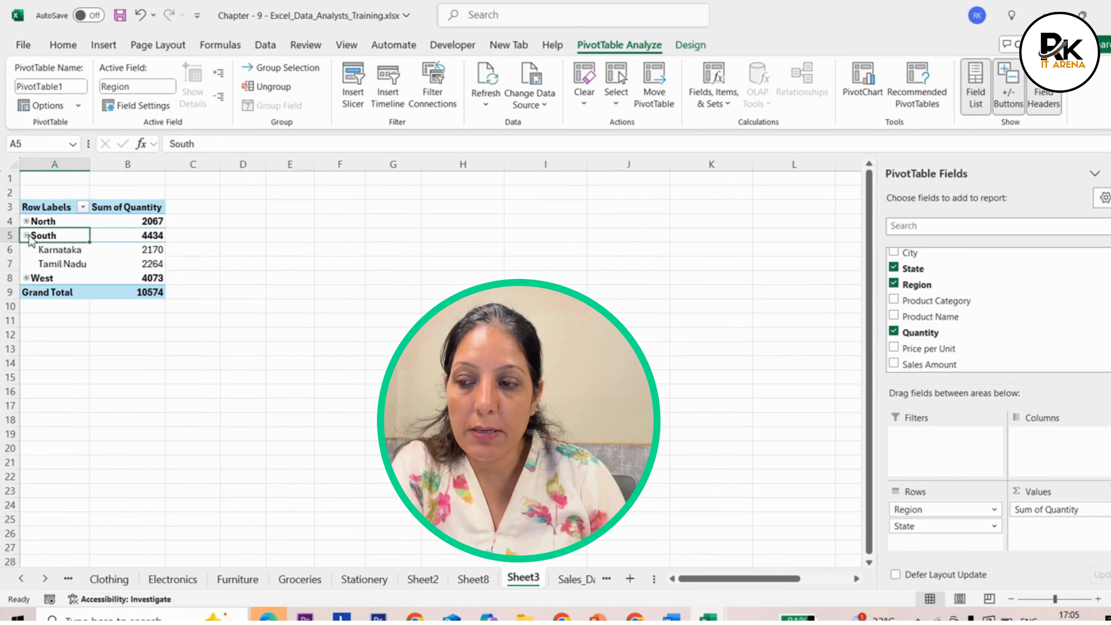
click(26, 277)
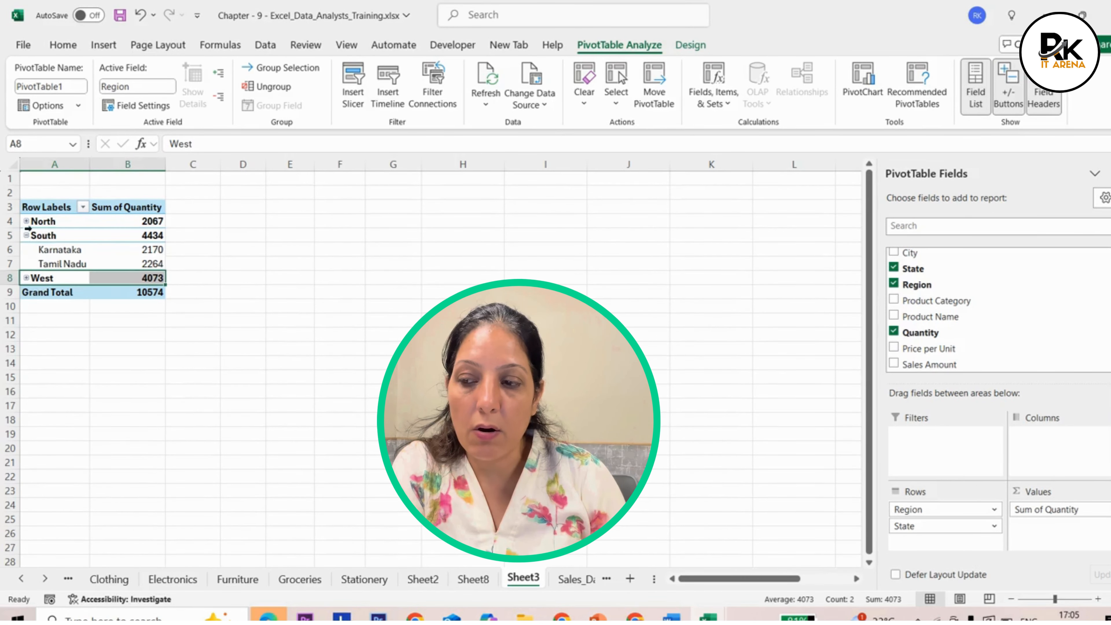
click(26, 221)
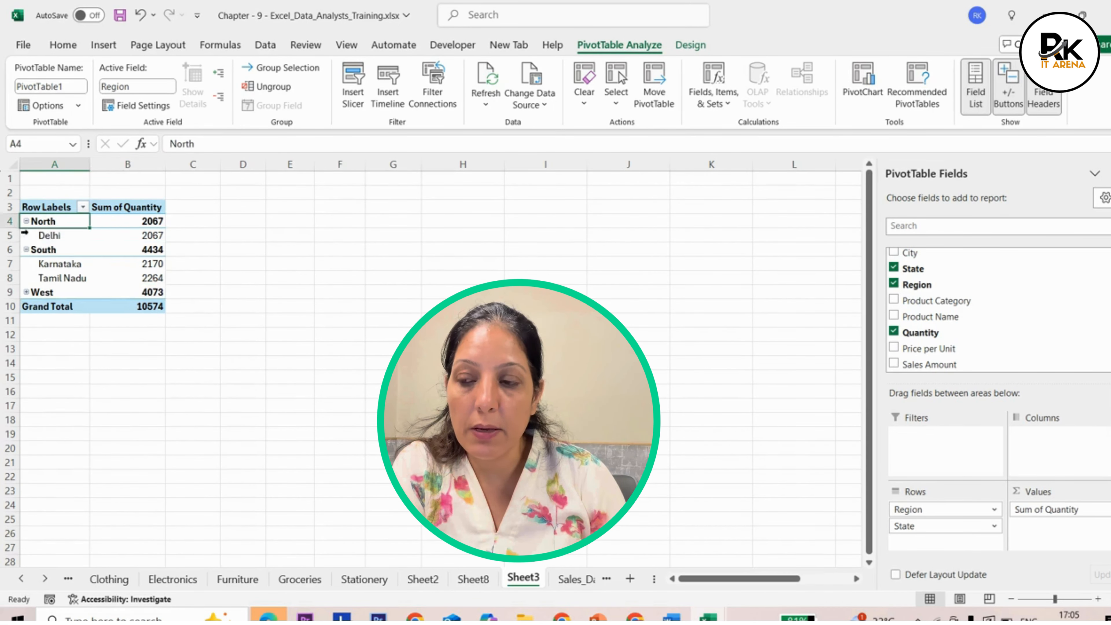
click(26, 292)
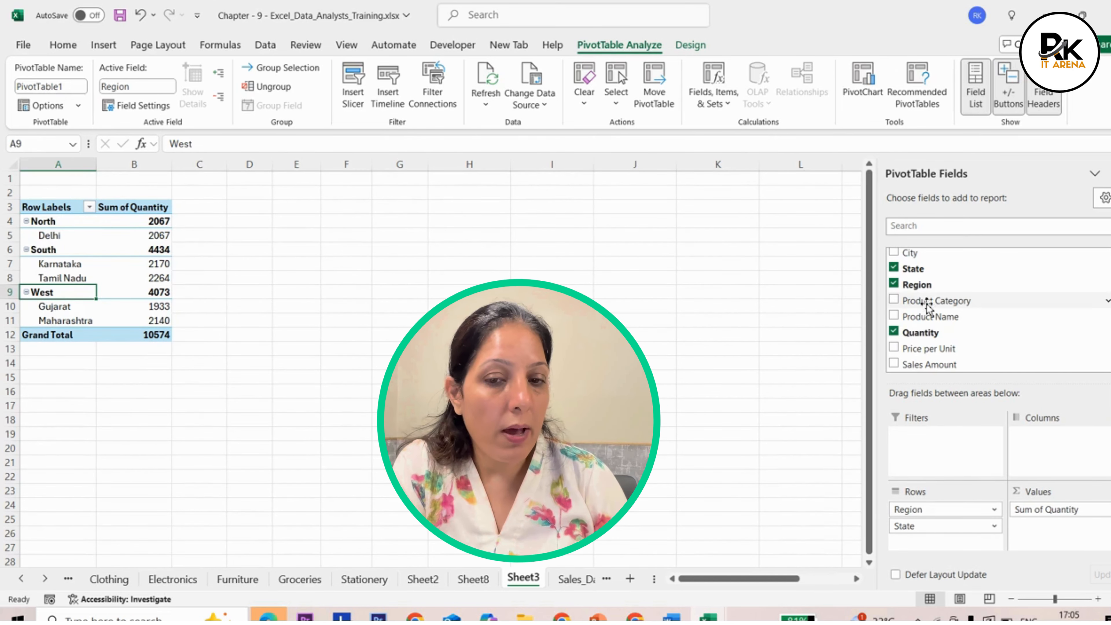
Step: Add Product Category to the pivot columns to split the region and state quantities
drag(928, 308, 1065, 450)
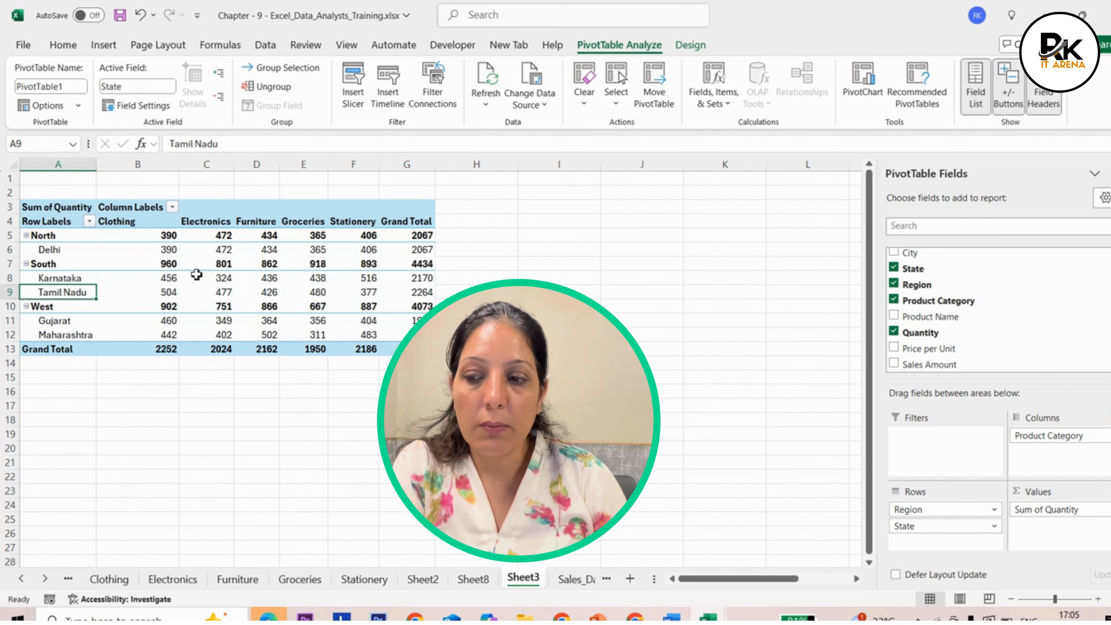
Step: Swap State and Product Category in the PivotTable, nesting Product Category under Region in rows and moving State to columns
mouse_move(1052, 436)
mouse_down()
mouse_move(930, 526)
mouse_move(926, 541)
mouse_move(951, 537)
mouse_move(1023, 443)
mouse_move(1036, 449)
mouse_up()
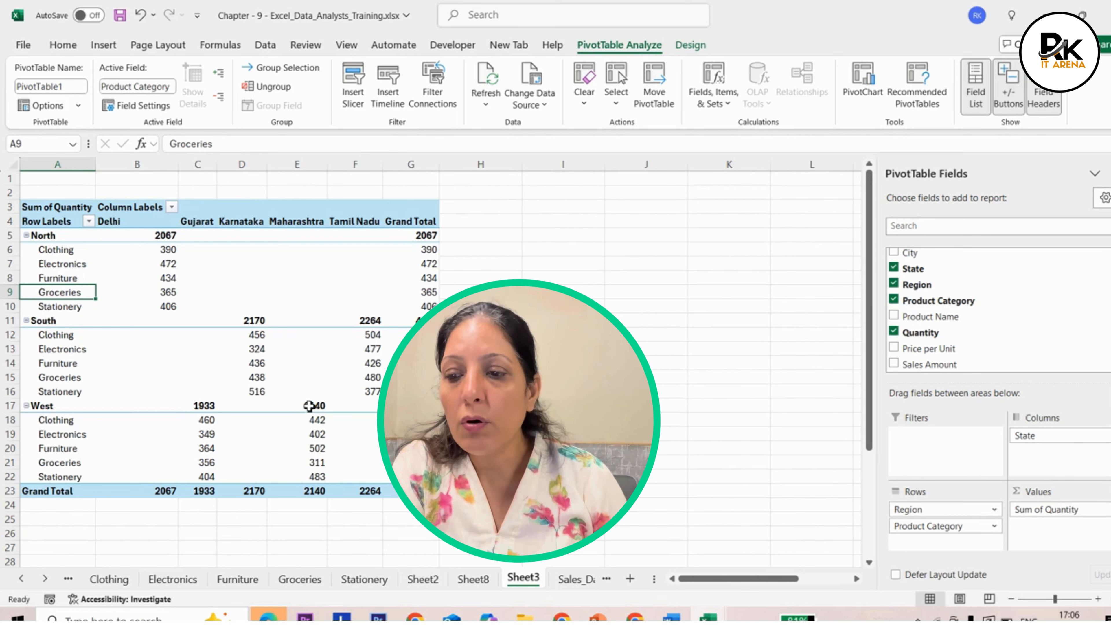
mouse_move(314, 406)
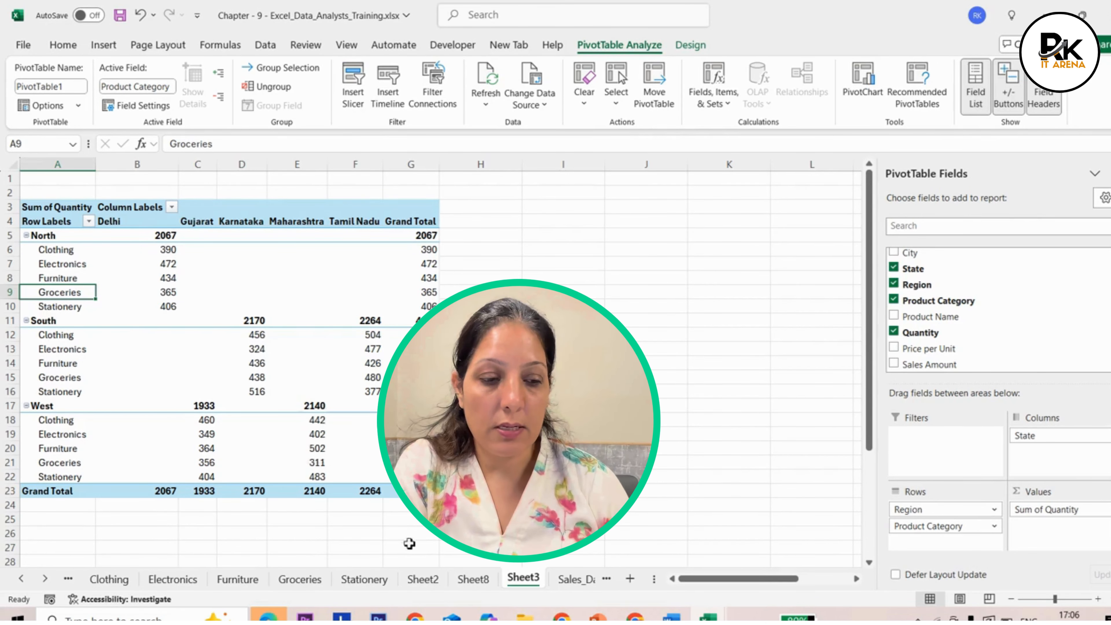
Step: Remove all row and column fields from the PivotTable and place Product Category in the rows, keeping Sum of Quantity
drag(950, 509, 991, 305)
drag(1059, 444, 962, 313)
drag(918, 280, 969, 542)
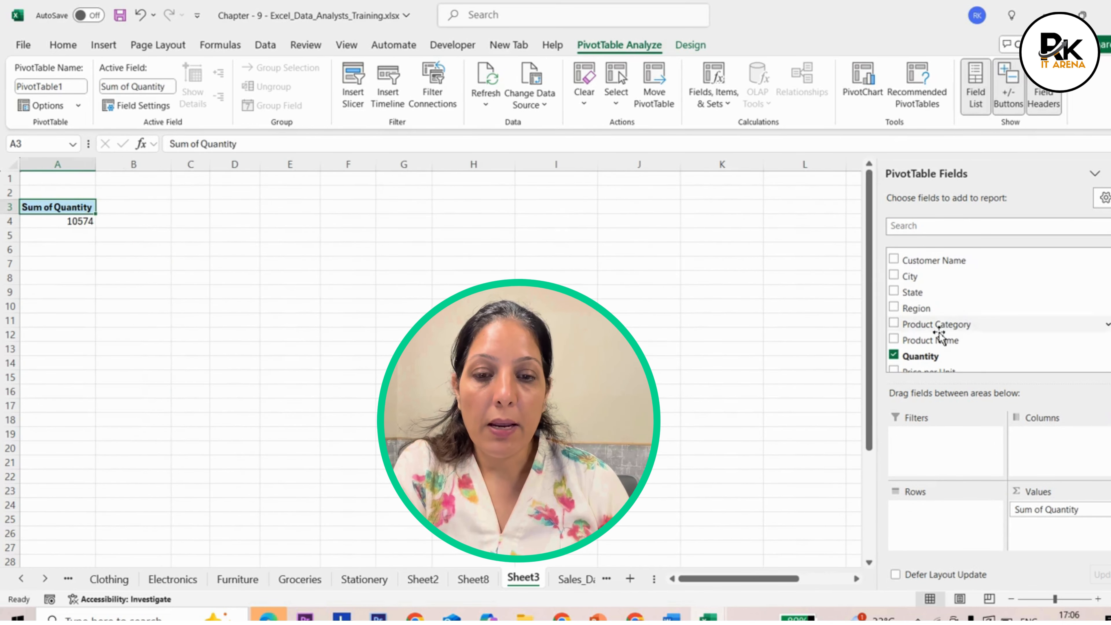
drag(937, 326, 957, 513)
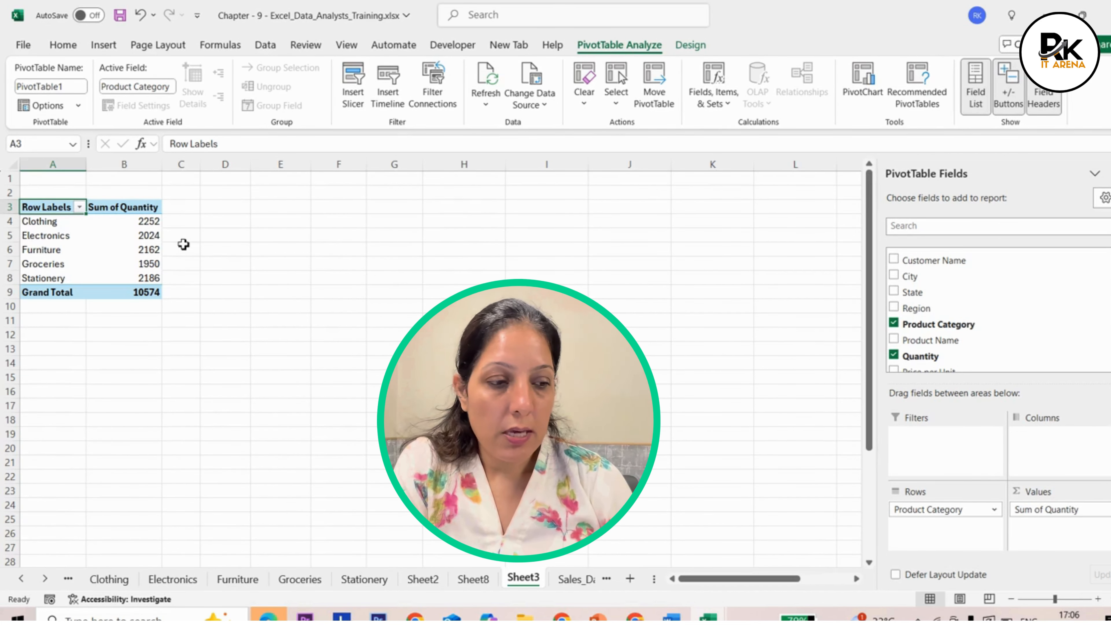
Step: Change the Quantity value field to be summarised by Average per product category
click(123, 206)
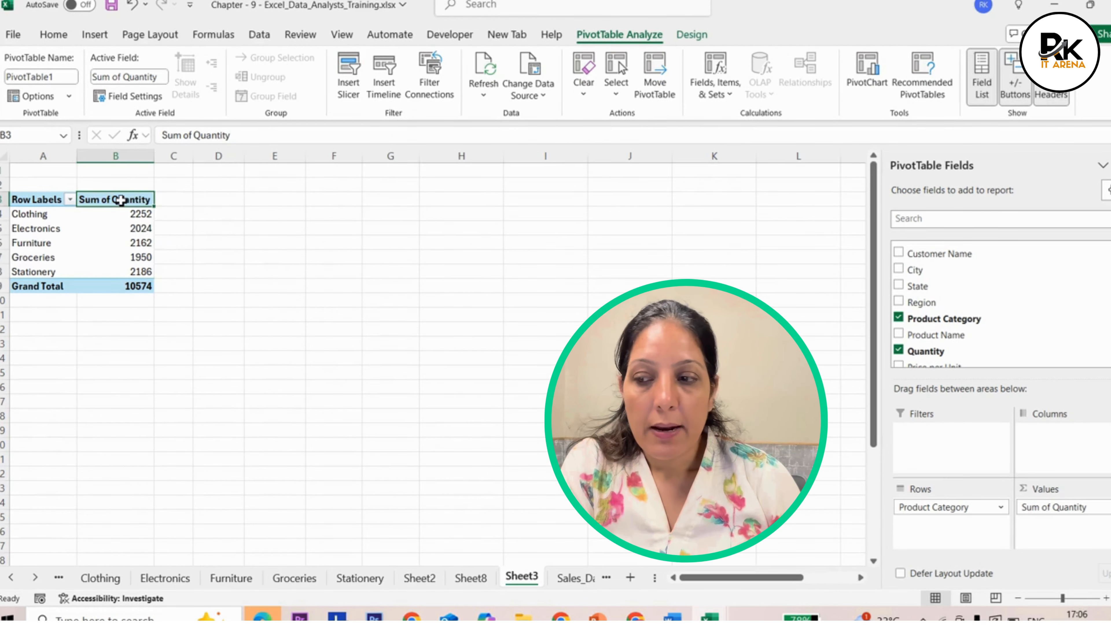
right_click(120, 200)
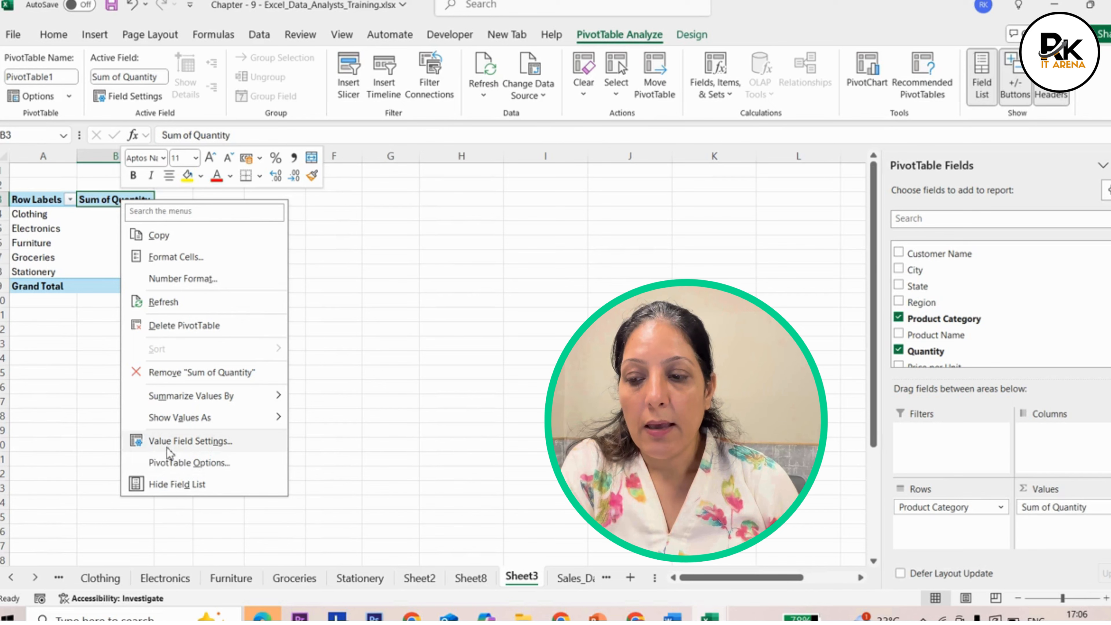
click(191, 441)
drag(228, 318, 536, 140)
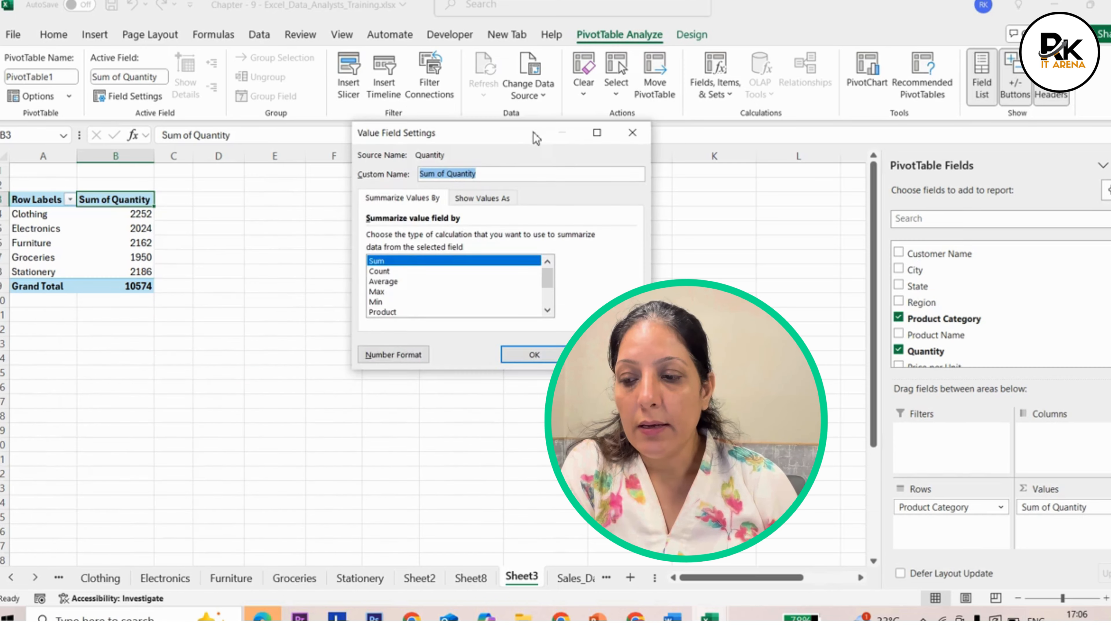
click(379, 271)
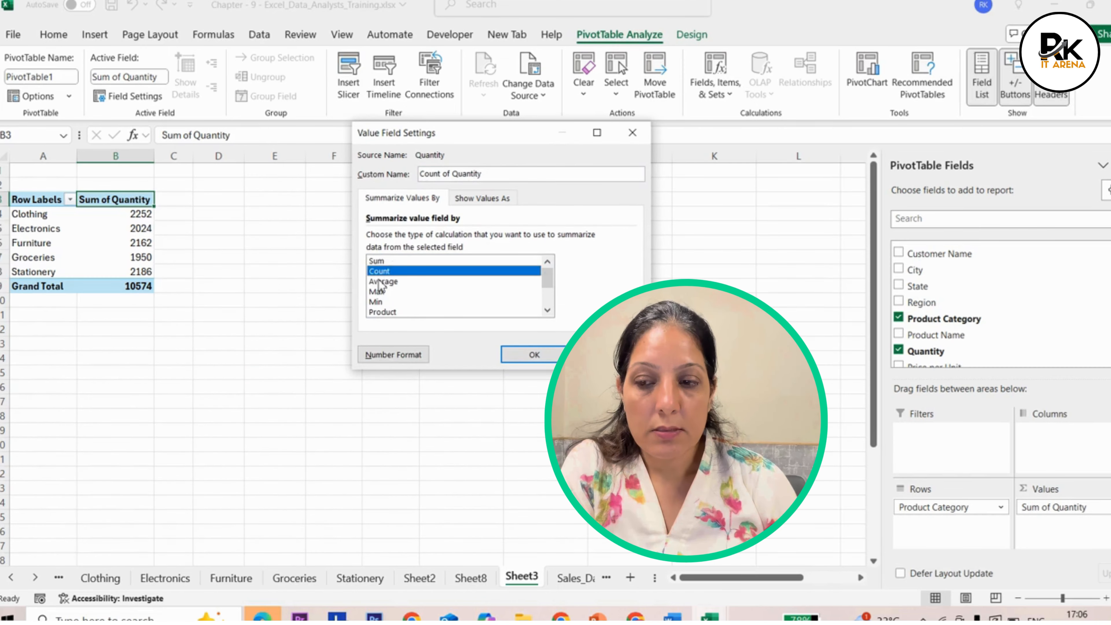
click(380, 281)
click(382, 291)
click(383, 301)
click(388, 312)
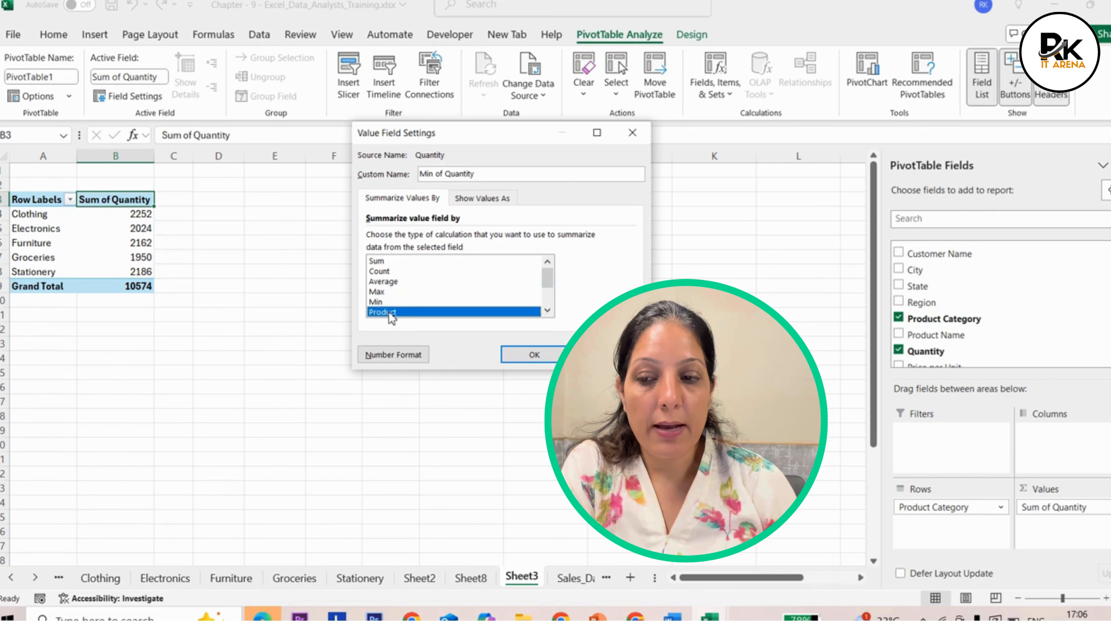
click(384, 281)
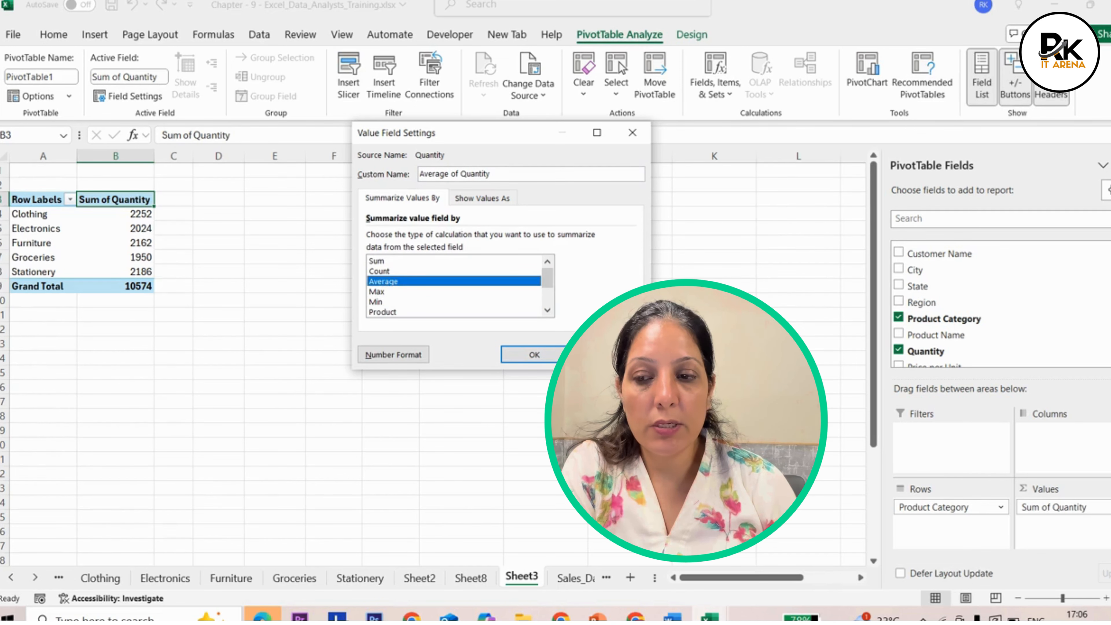
click(550, 361)
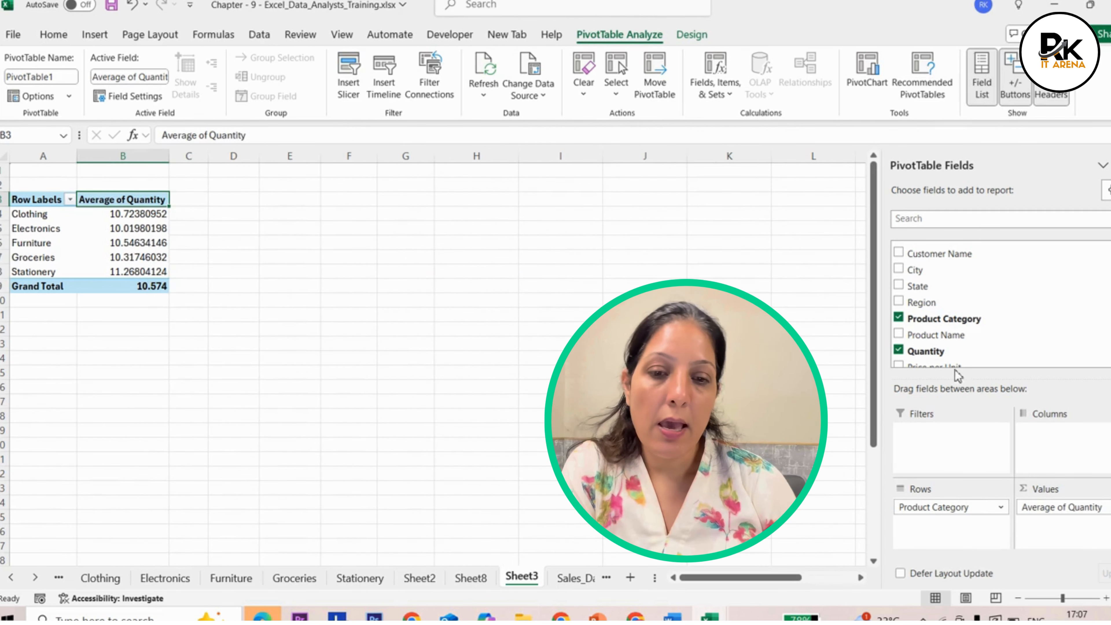
Step: Add Region to the pivot columns and set the Quantity value field to be summarised by Sum
drag(914, 306, 1075, 438)
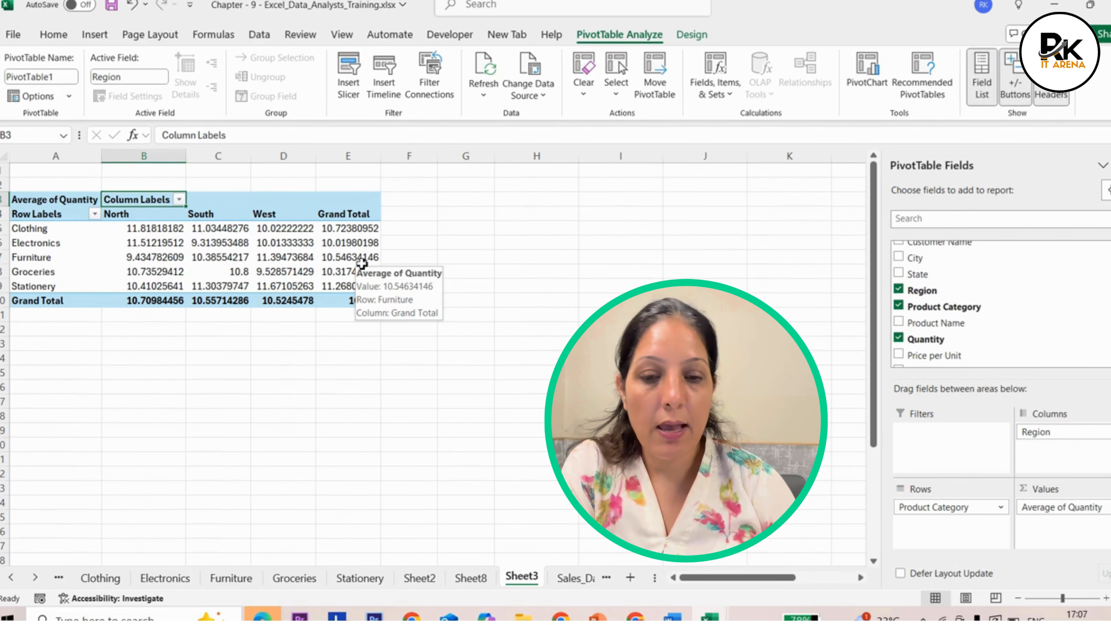
right_click(144, 201)
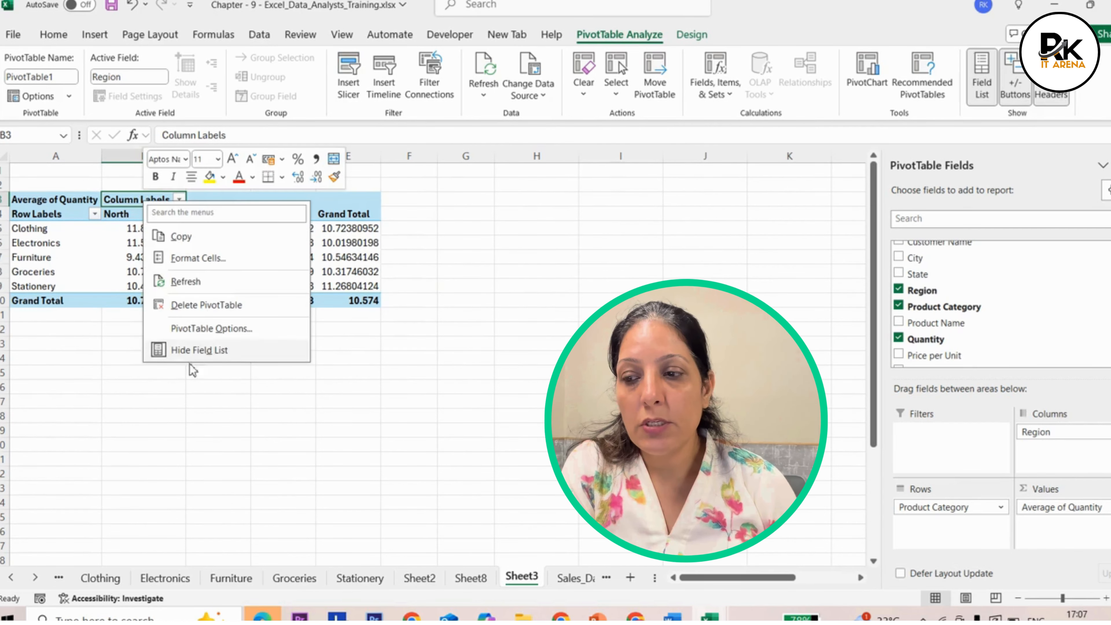
right_click(96, 207)
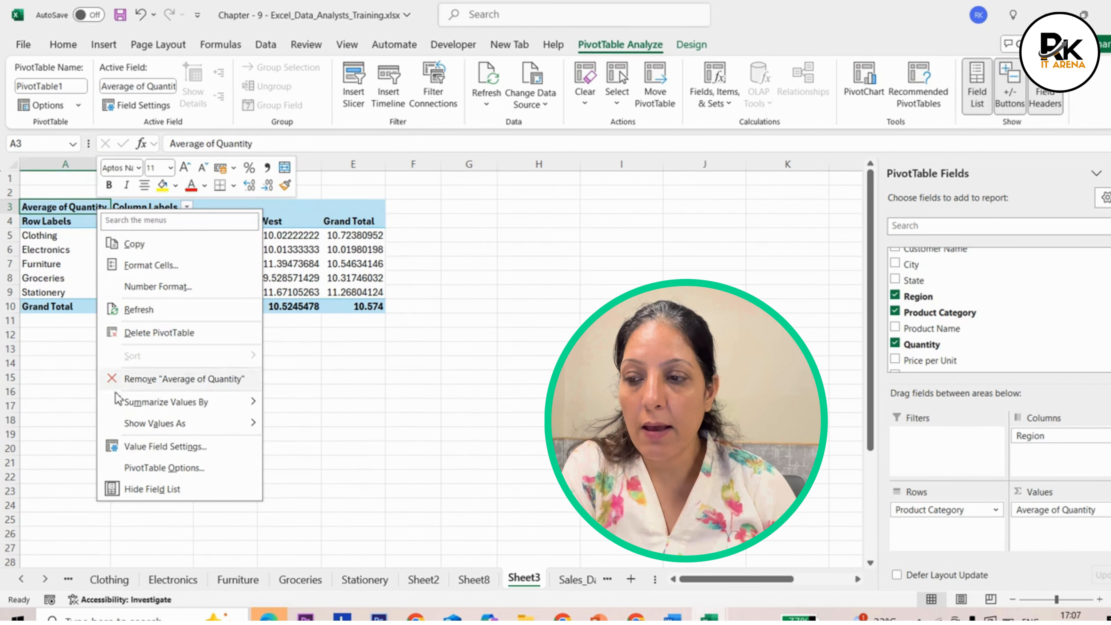
click(127, 446)
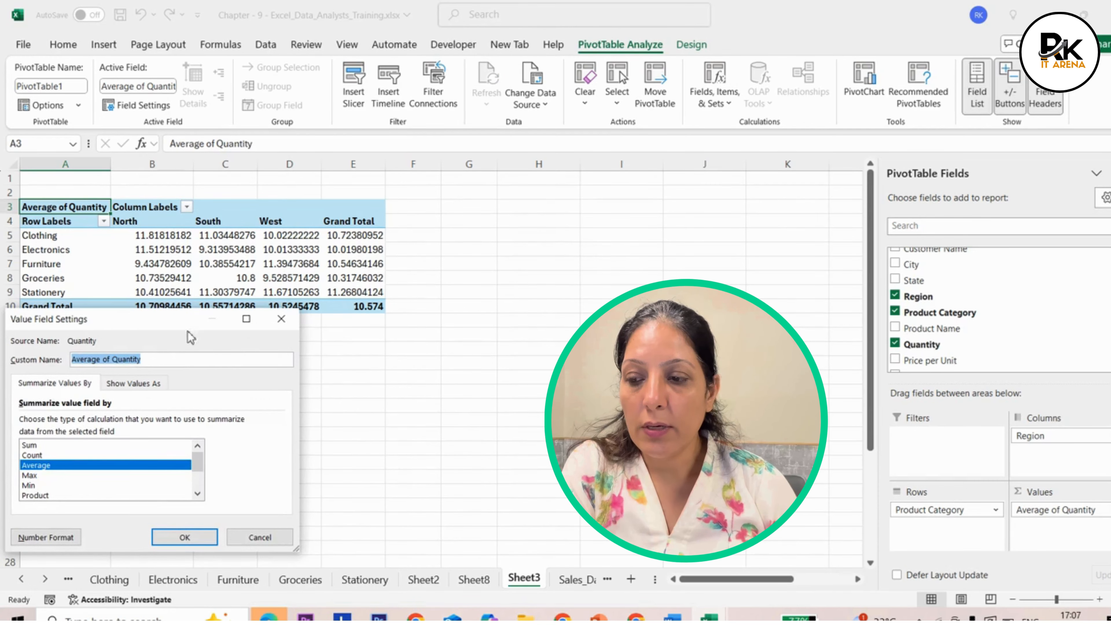
drag(191, 321, 657, 164)
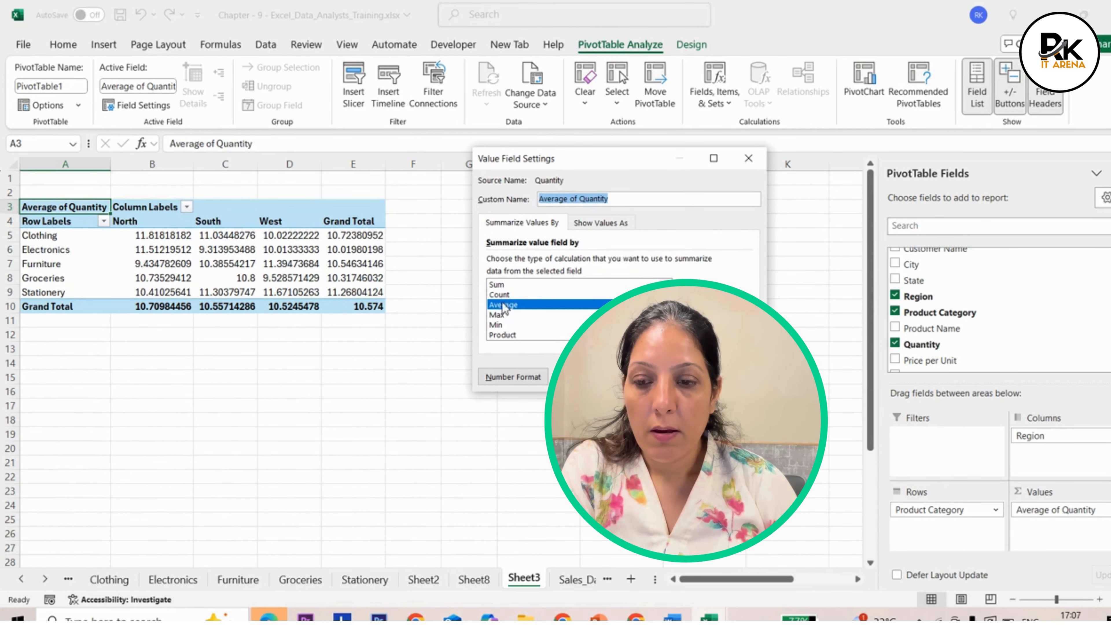
click(503, 294)
click(511, 285)
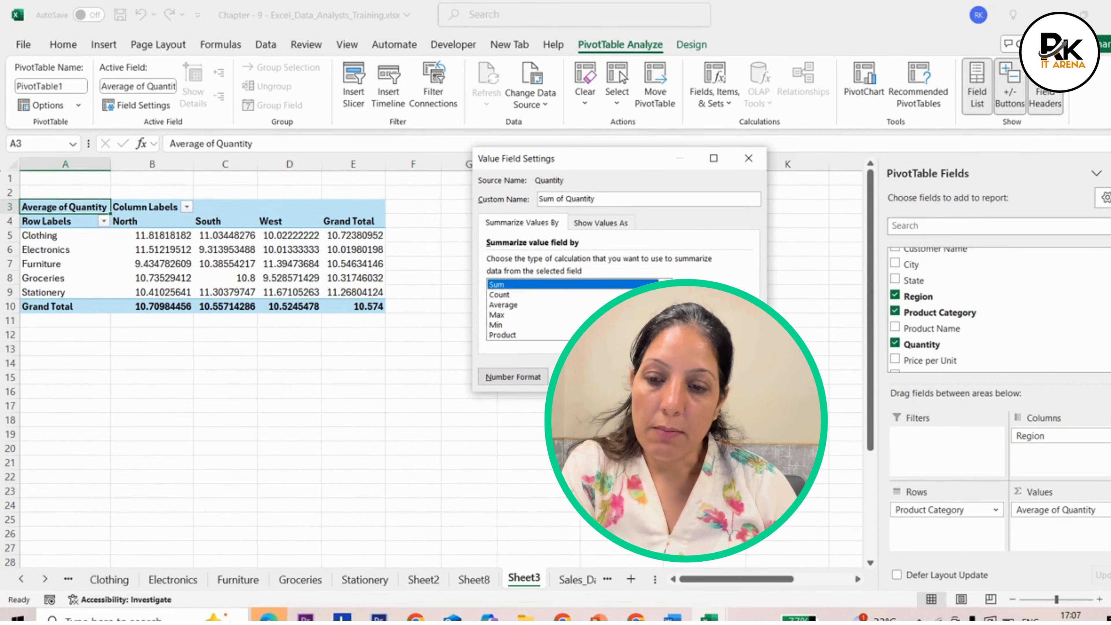
key(Return)
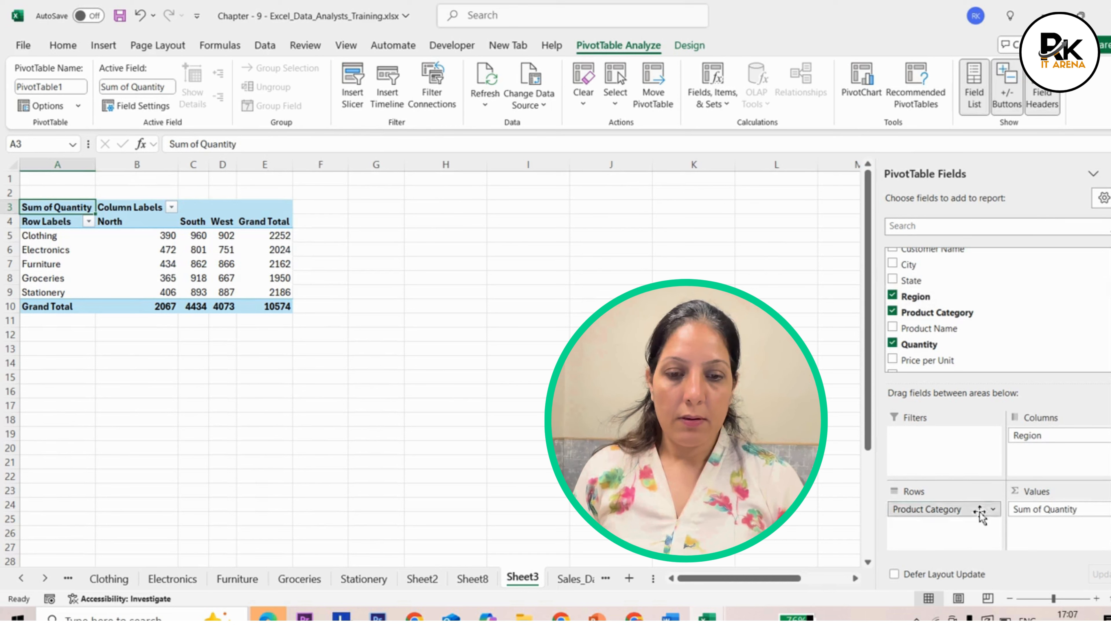
Step: Replace Product Category with State in the pivot rows, keeping Region in the columns
drag(979, 508, 1051, 311)
drag(905, 303, 957, 510)
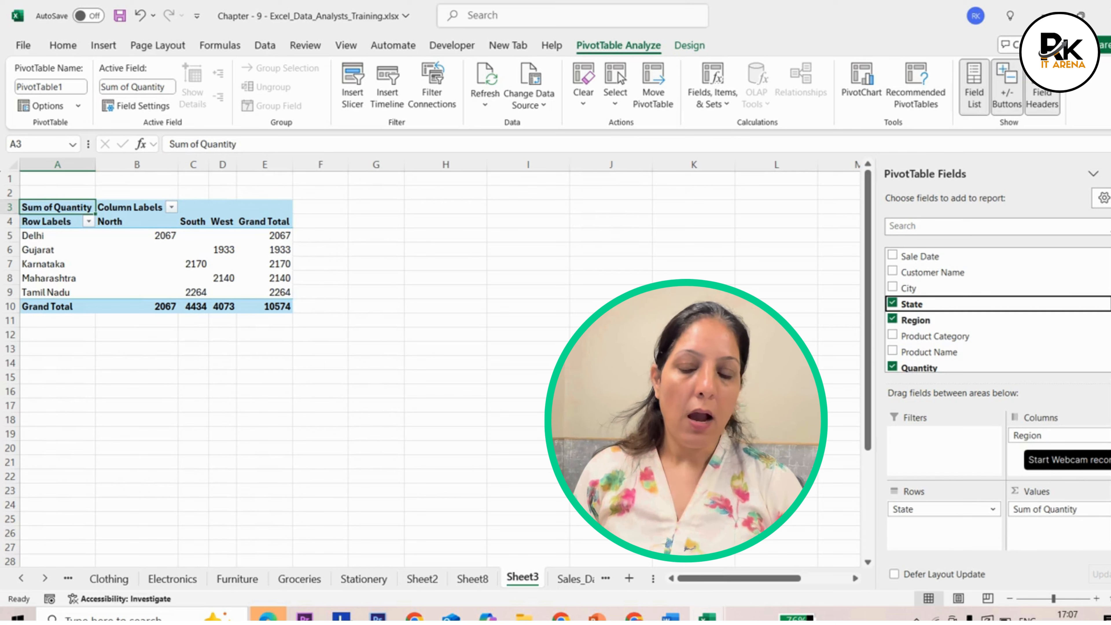
mouse_move(169, 300)
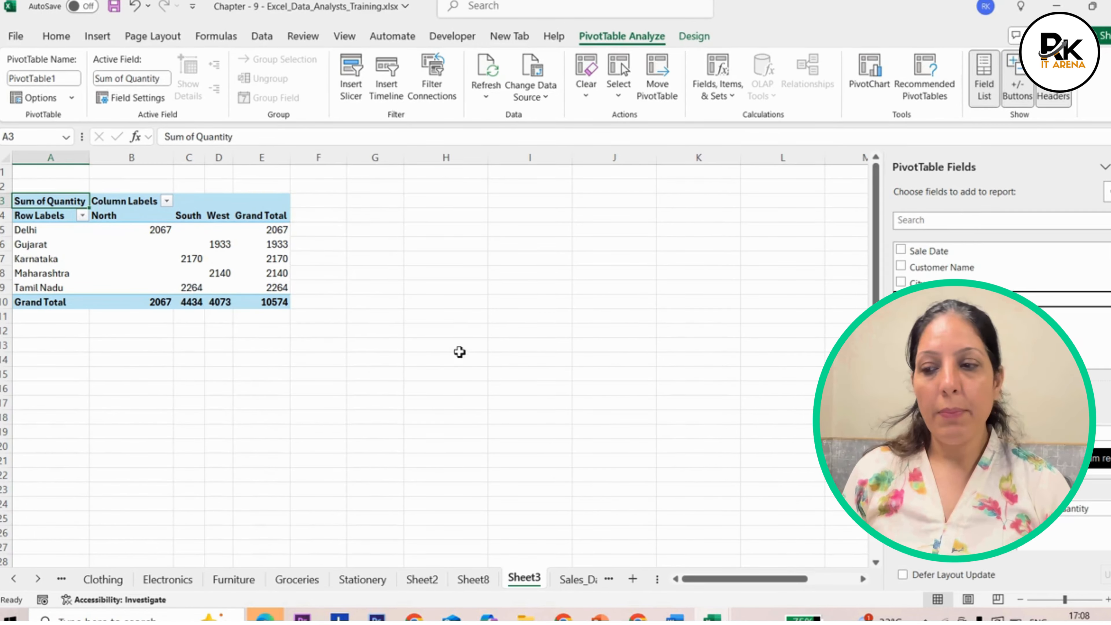
Step: Add Product Category as a report filter for the PivotTable
click(454, 349)
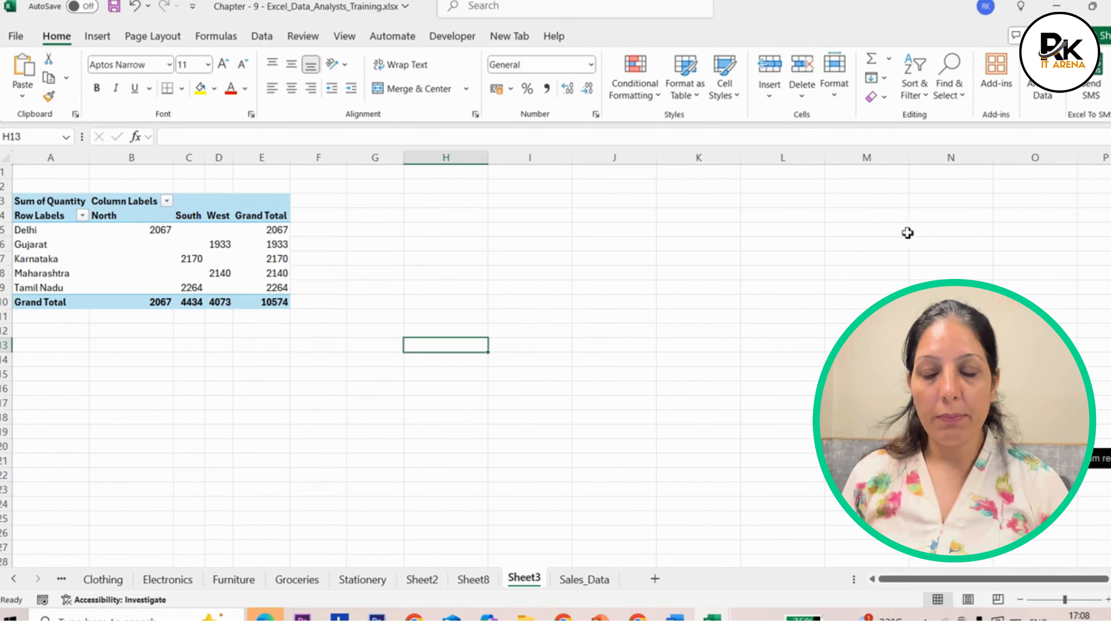
click(927, 228)
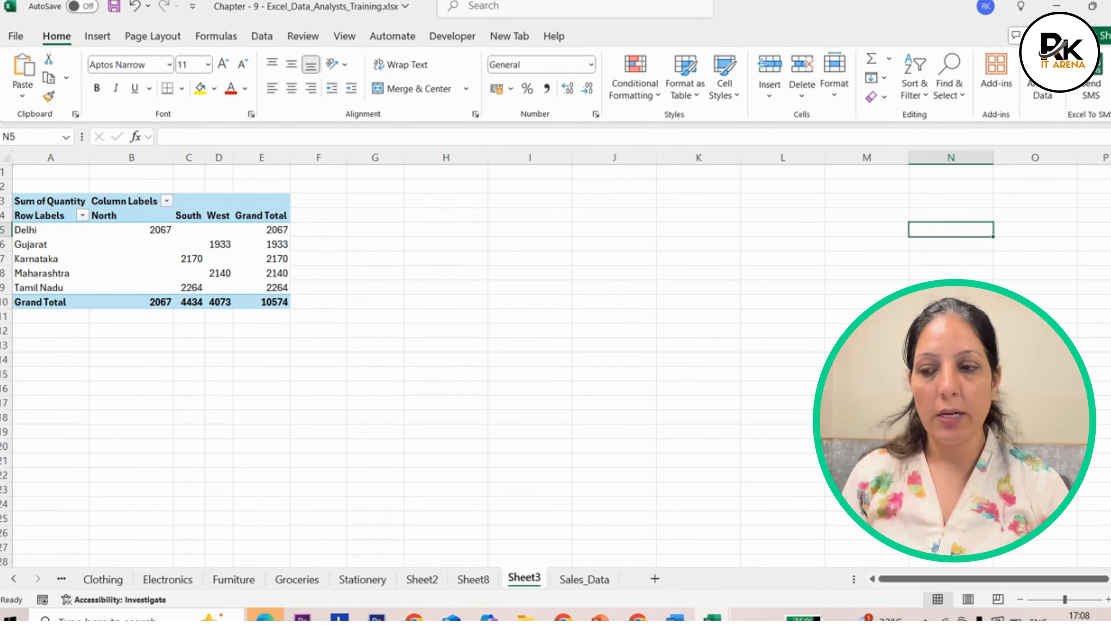
click(244, 205)
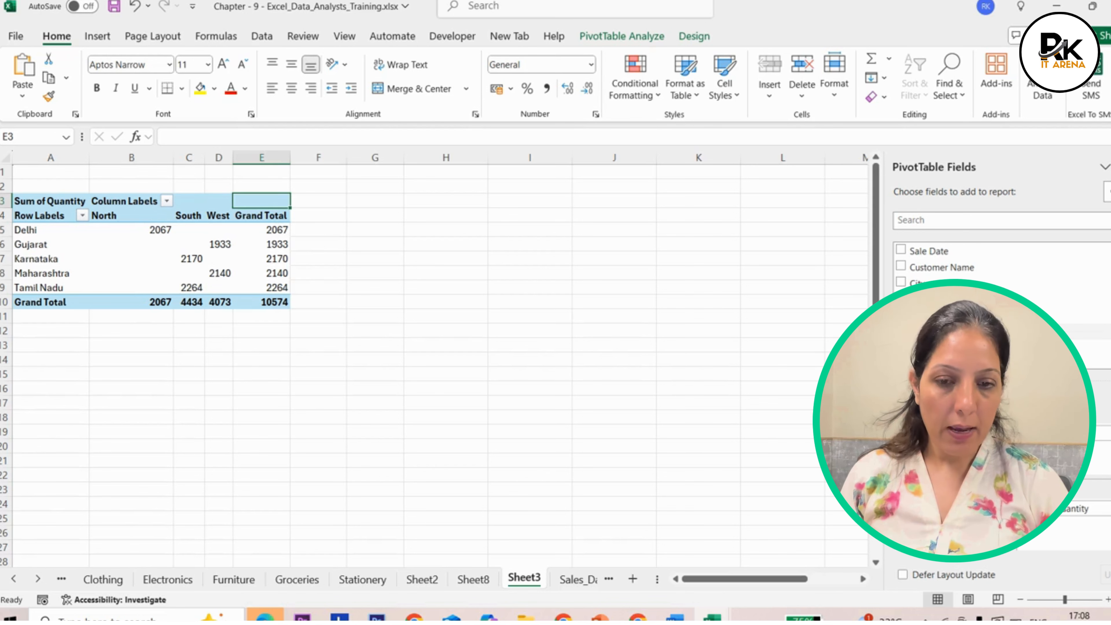
drag(943, 332, 943, 446)
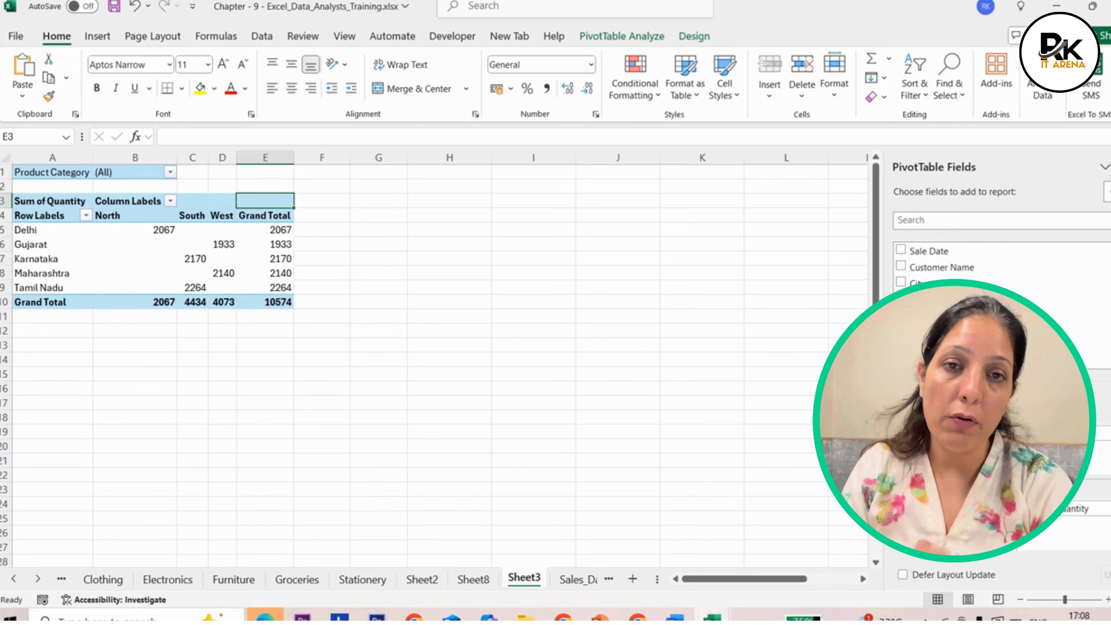
Step: Filter the PivotTable to the Clothing product category
click(170, 174)
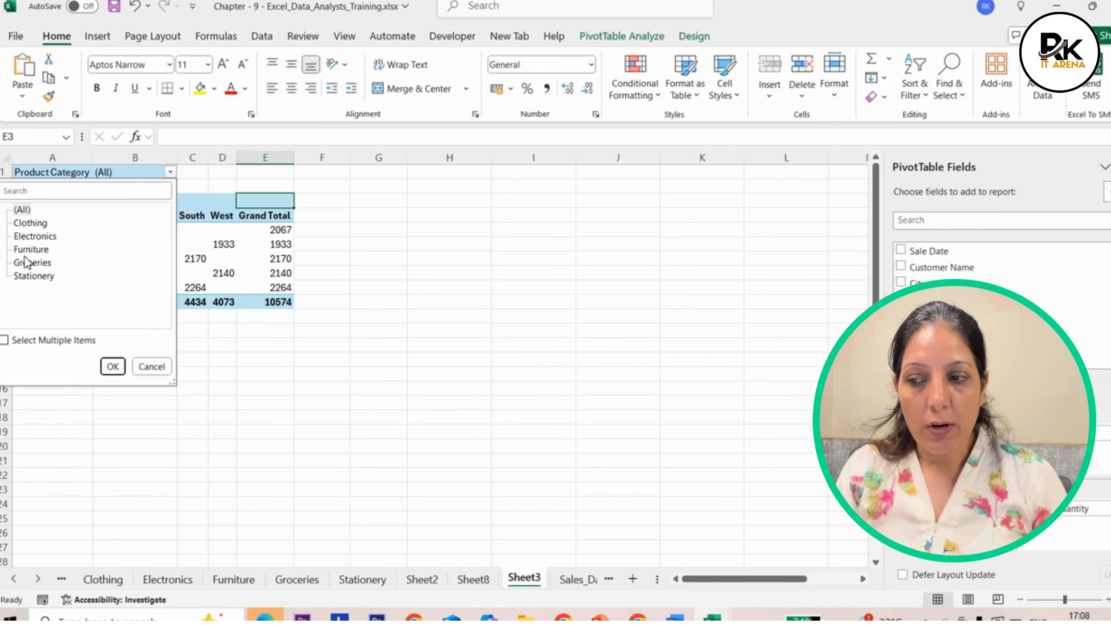
click(29, 223)
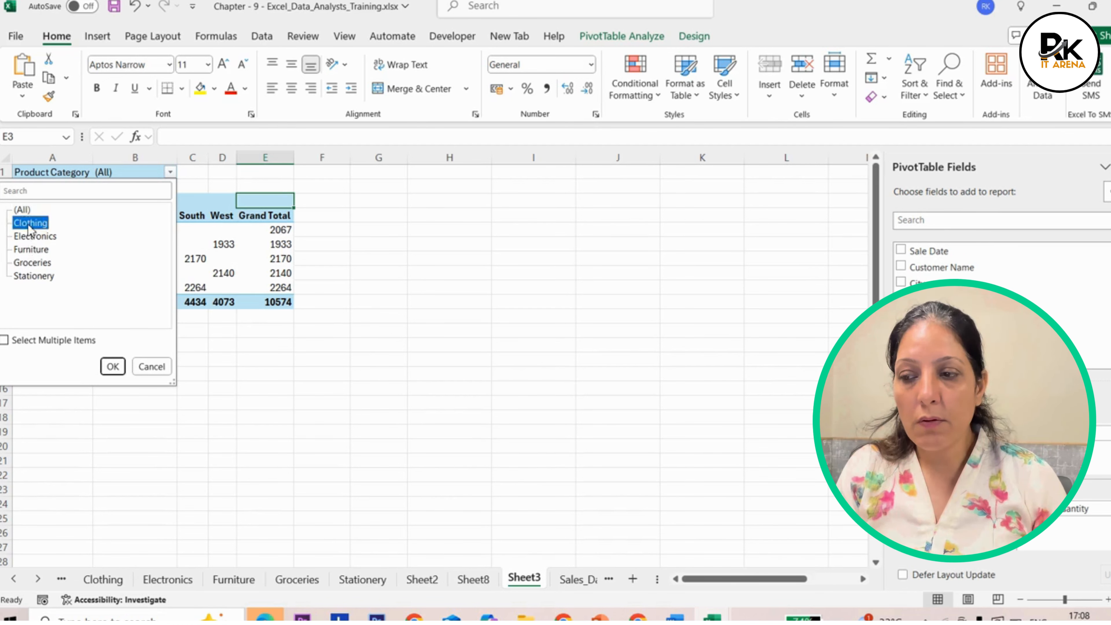
click(112, 366)
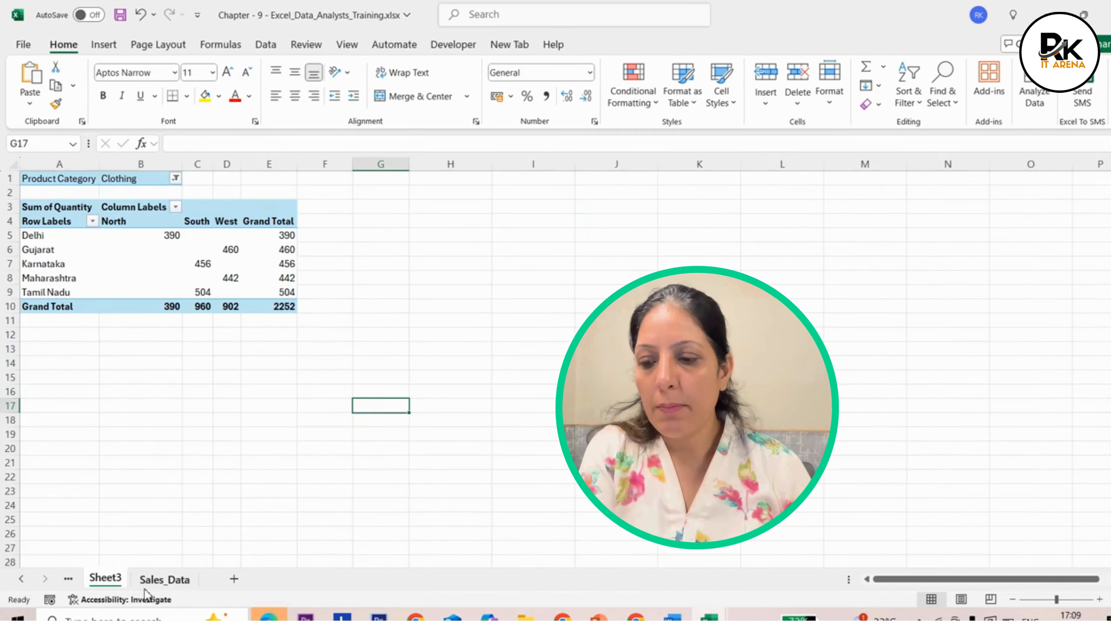
Step: Look at the Sales_Data source sheet, return to Sheet3 and filter the PivotTable to the Stationery product category
click(157, 578)
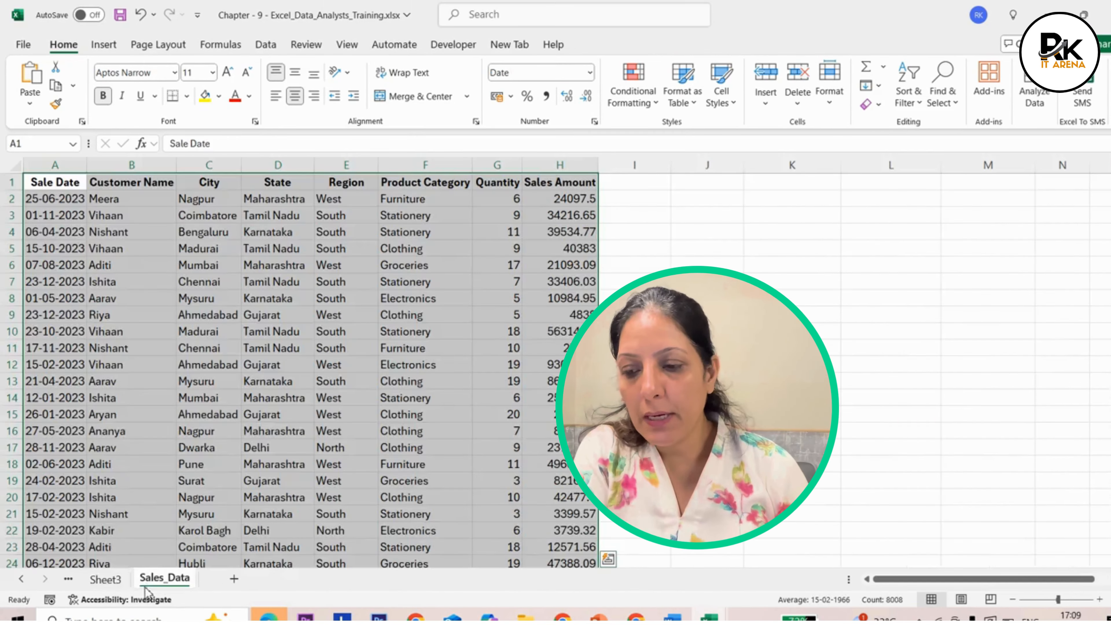
click(106, 578)
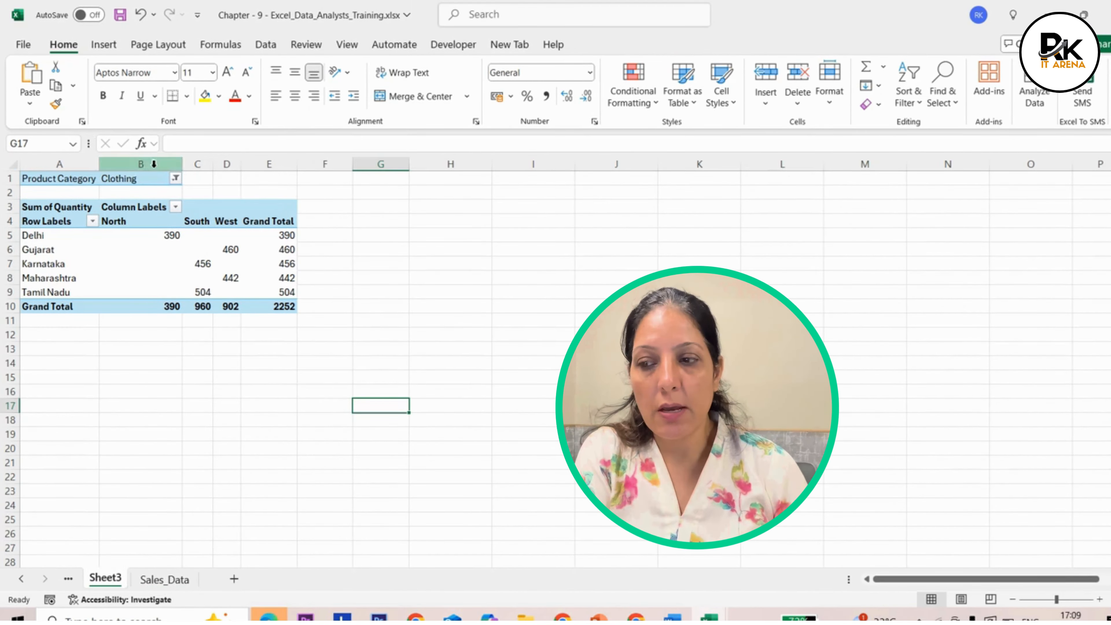
click(178, 178)
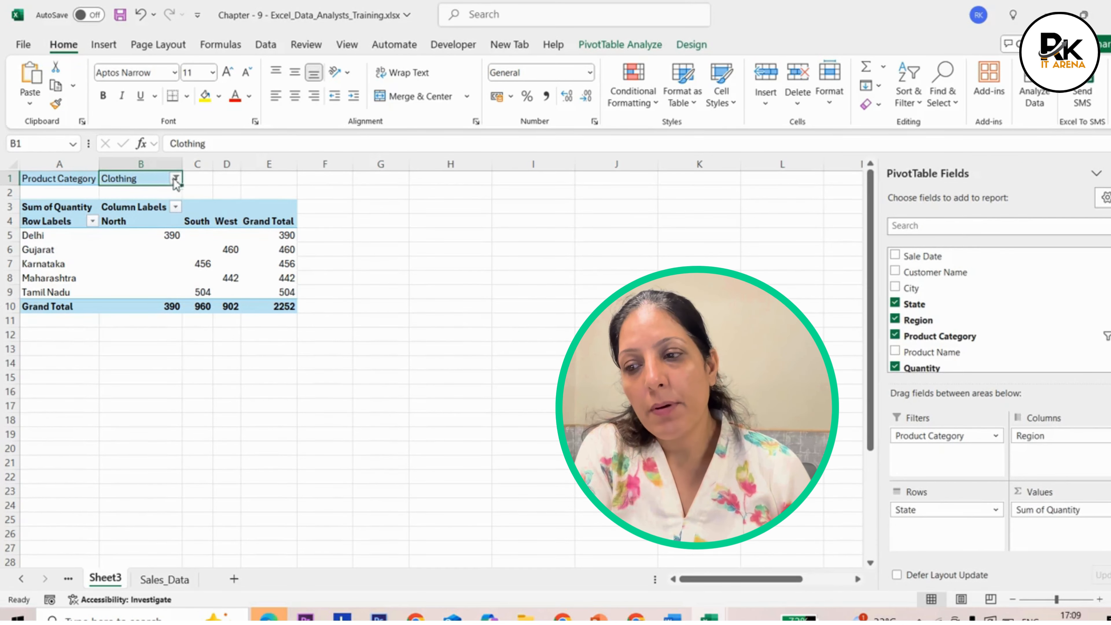
click(175, 178)
click(38, 282)
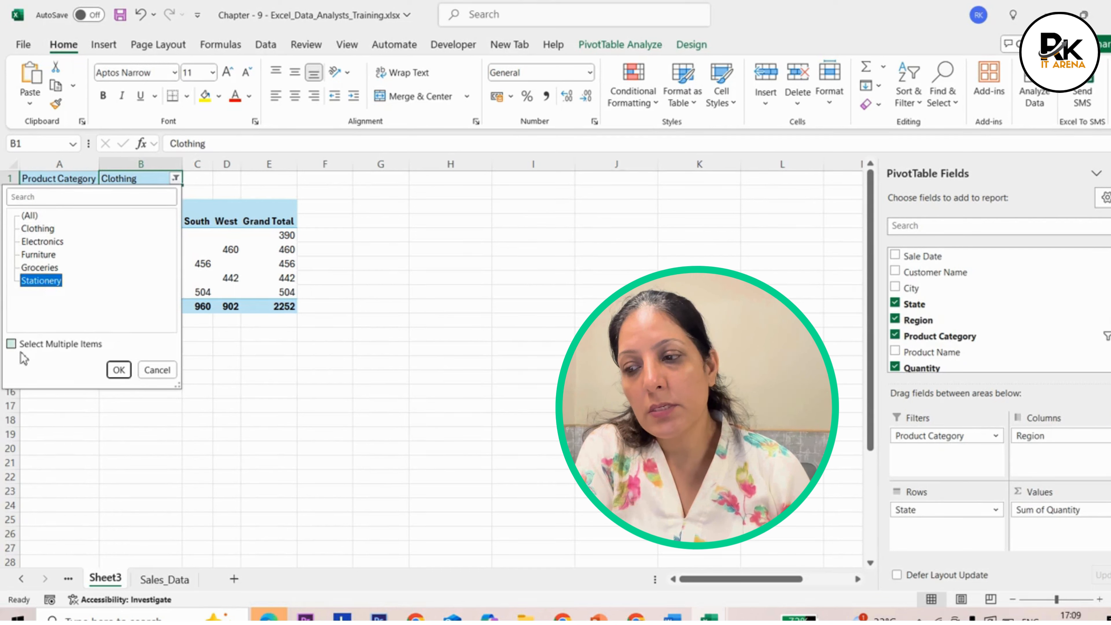
click(118, 369)
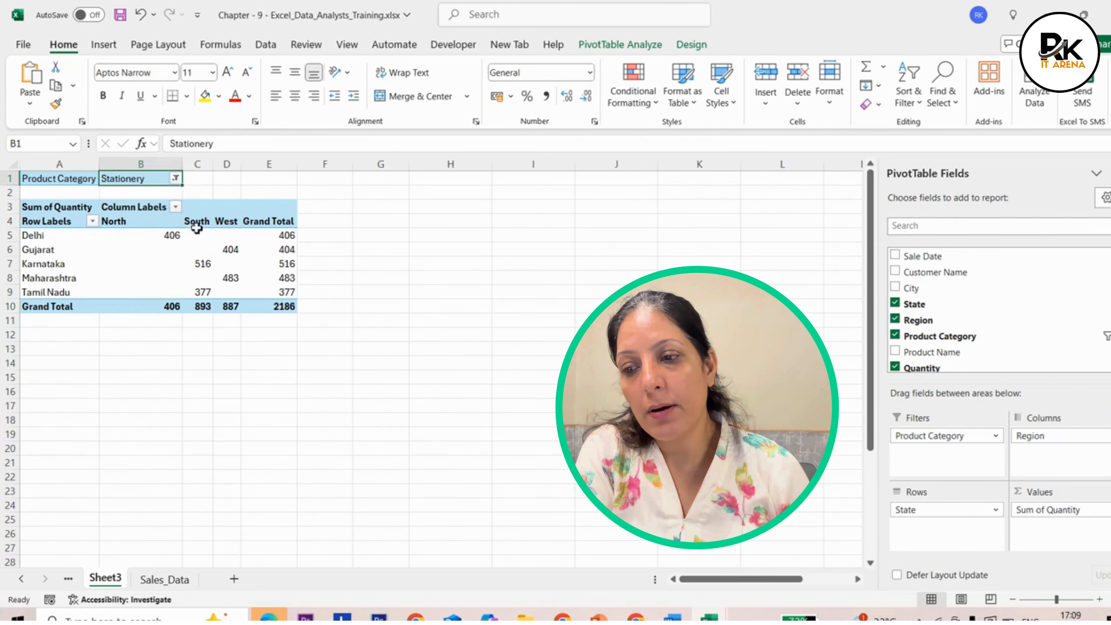
Step: Reset the Product Category report filter to (All) and select a cell inside the PivotTable
click(176, 179)
click(30, 217)
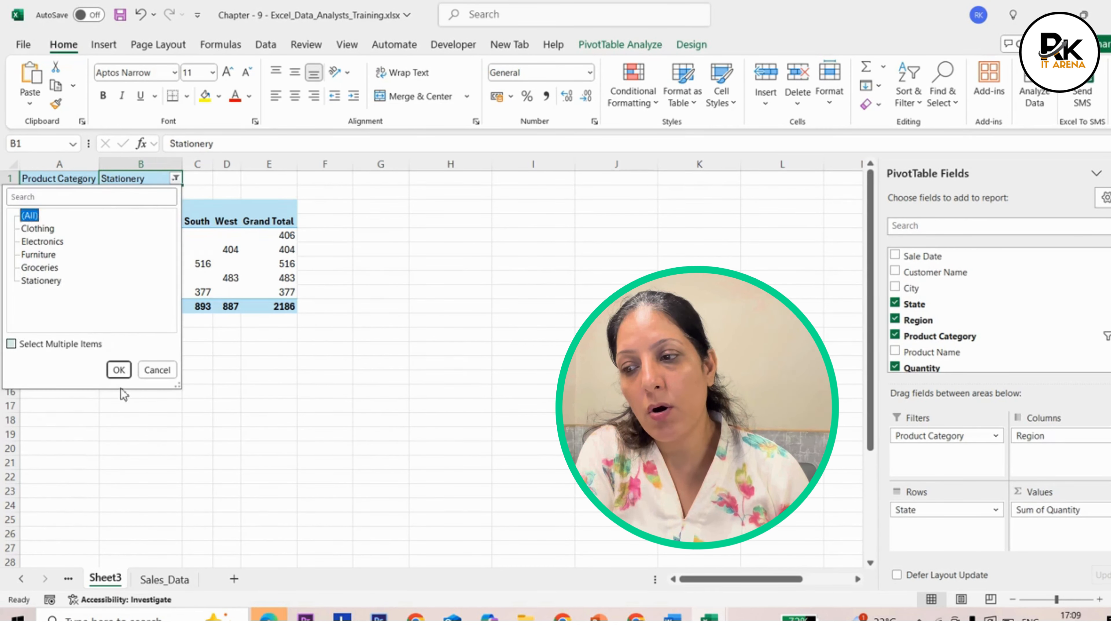
click(119, 369)
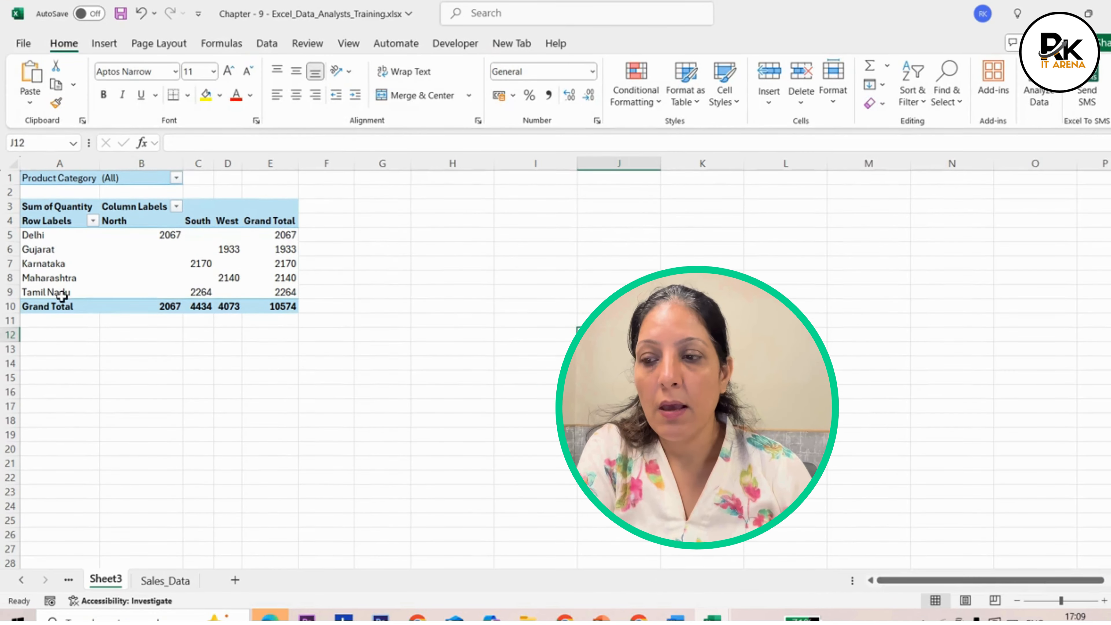
click(130, 245)
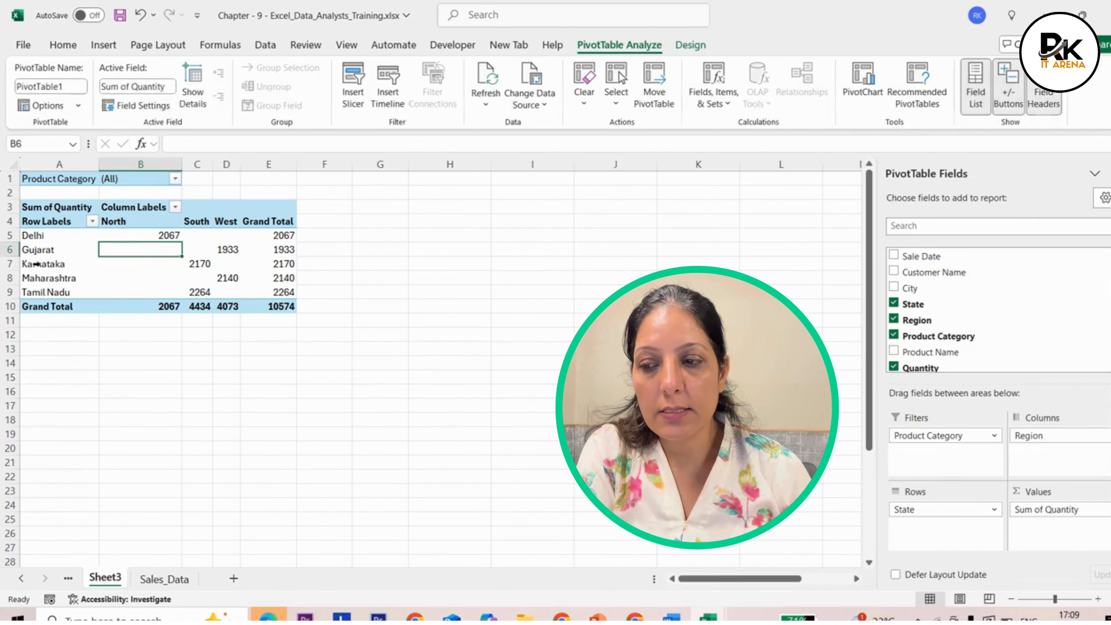
click(32, 263)
click(195, 249)
click(225, 218)
click(265, 219)
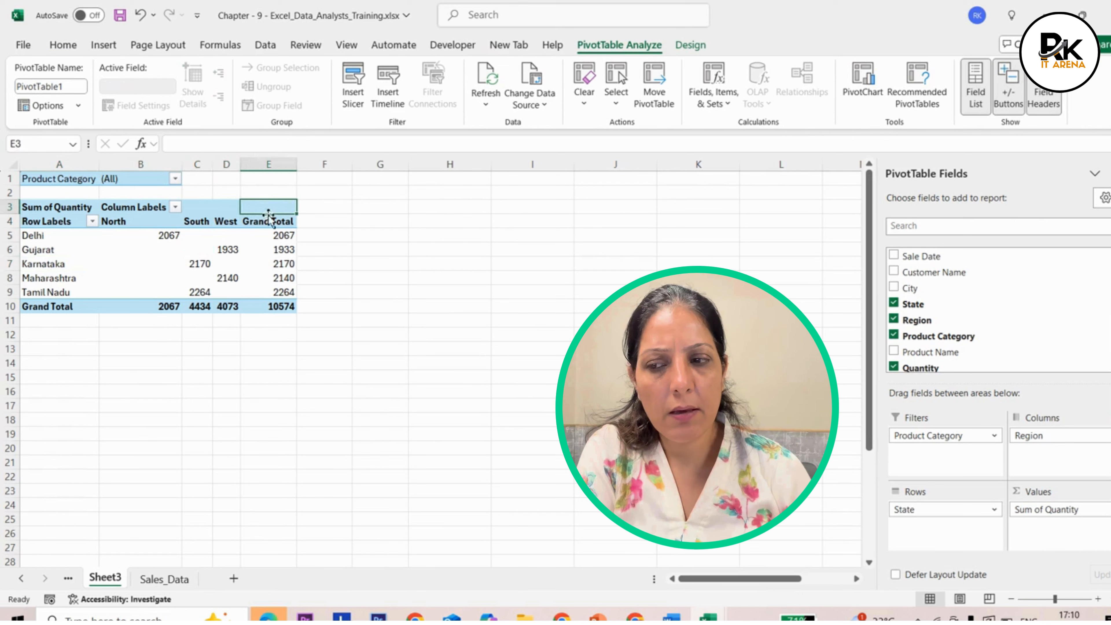
click(247, 250)
click(197, 249)
click(146, 251)
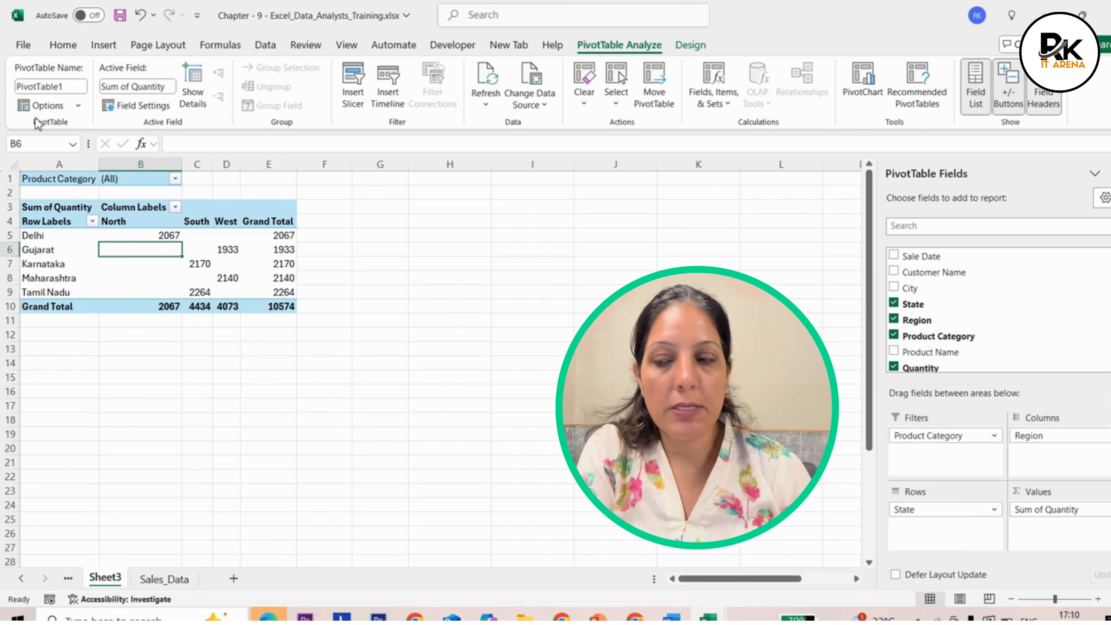
click(77, 107)
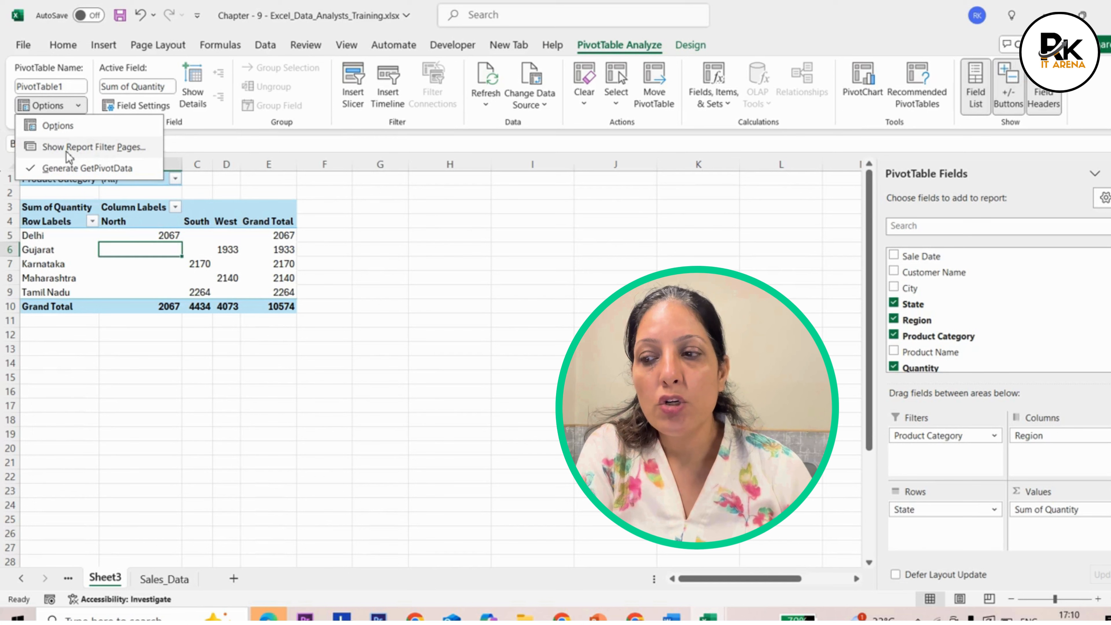
click(112, 149)
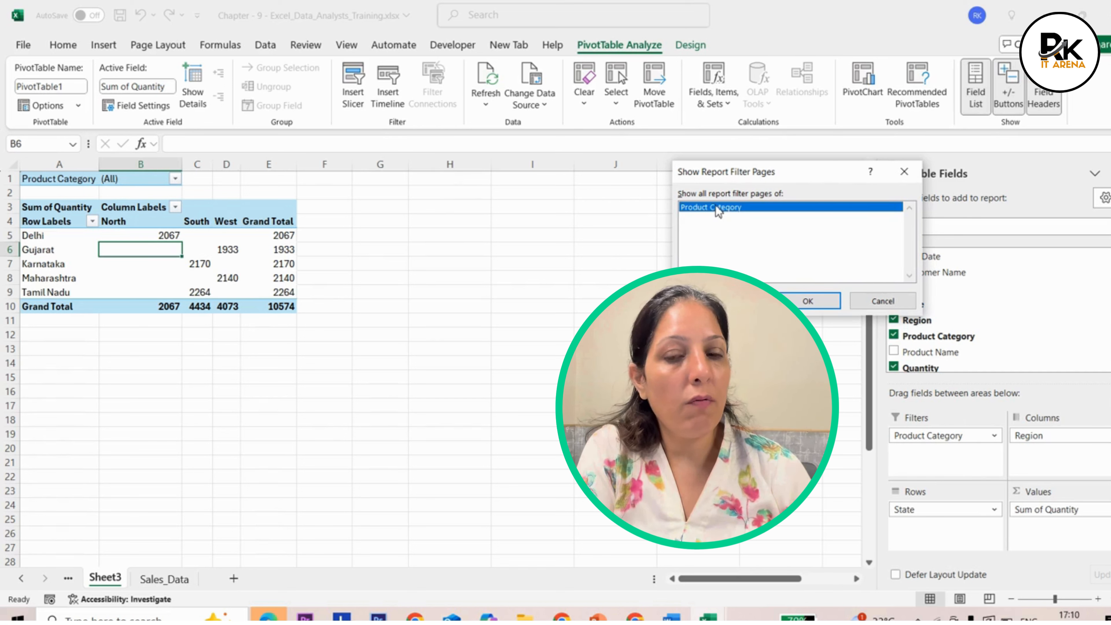
click(883, 301)
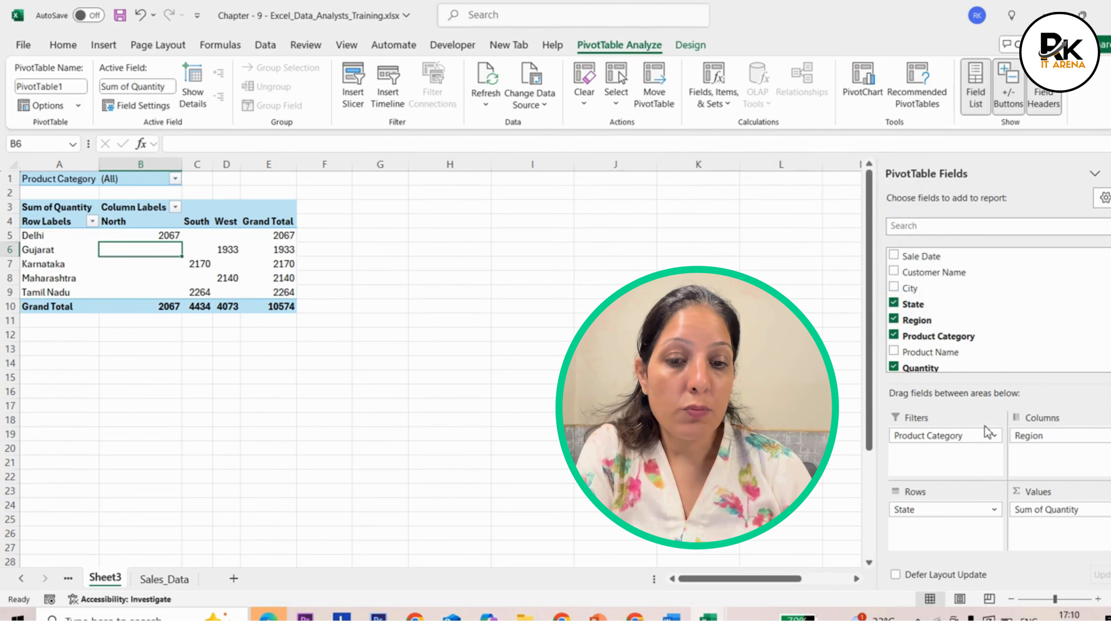
Step: Remove Product Category from the report filters and check the availability of the Show Report Filter Pages option
drag(987, 434, 984, 319)
click(73, 109)
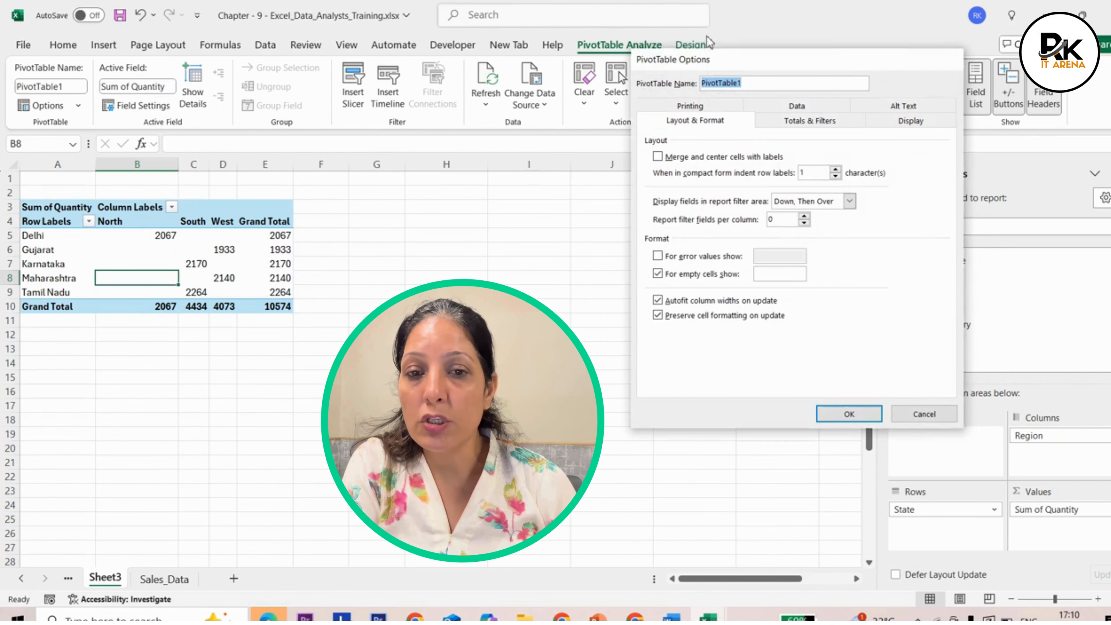
click(946, 59)
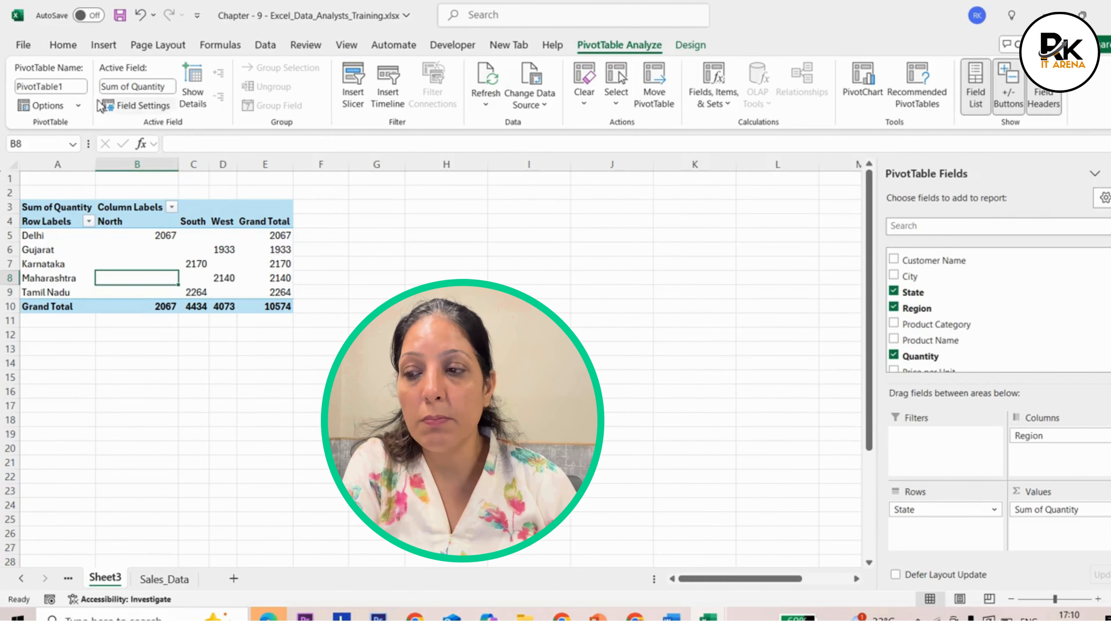
click(79, 106)
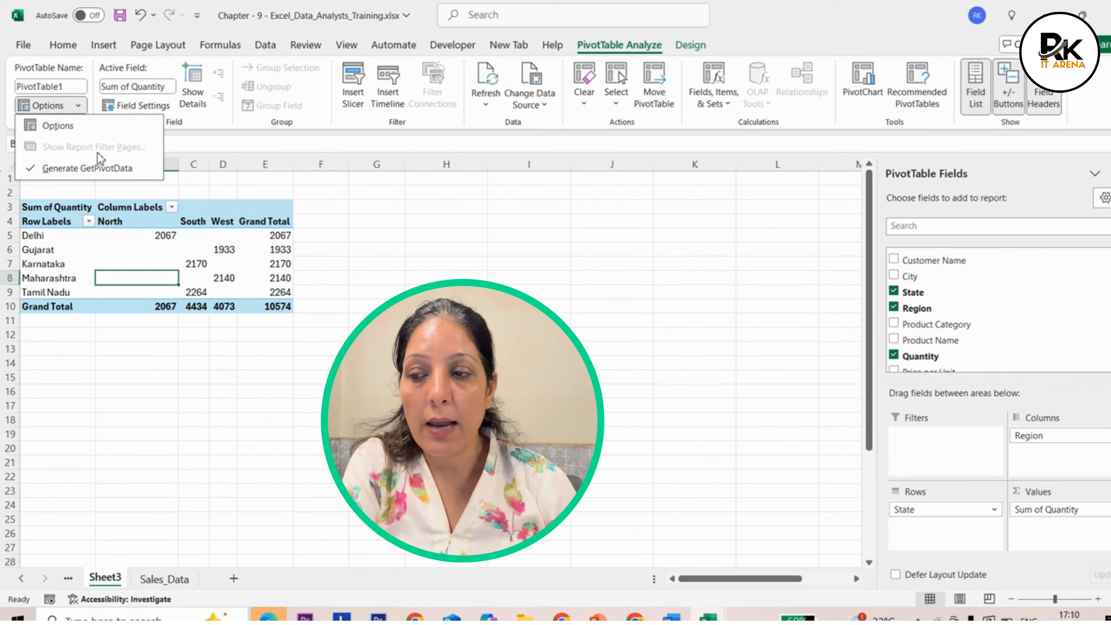
click(411, 315)
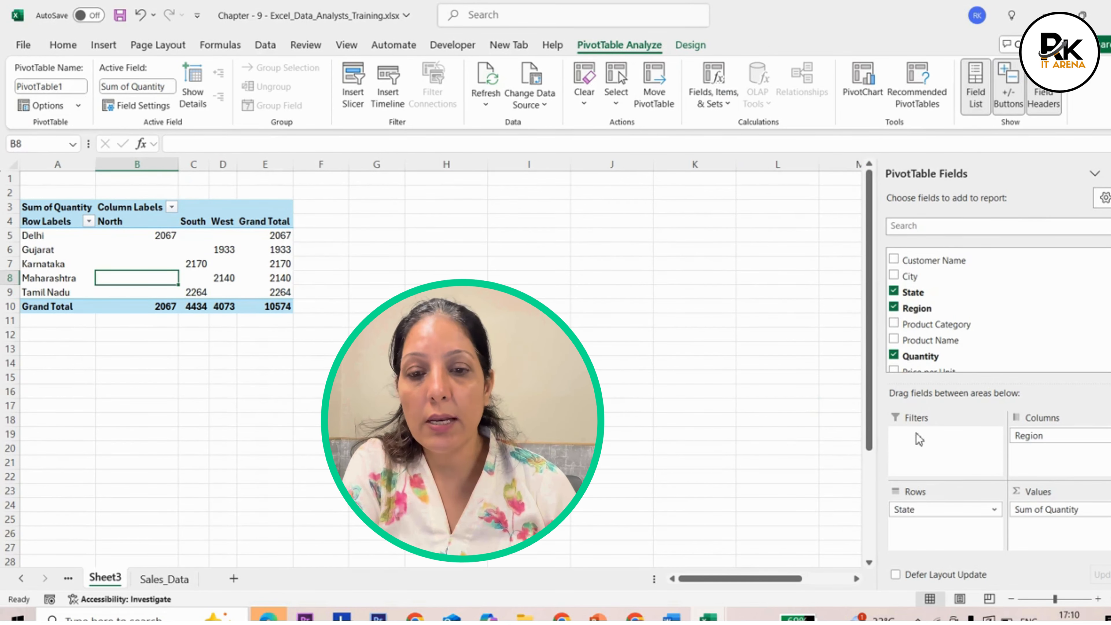
Step: Add Product Category as the report filter and generate a separate report filter page for each product category
drag(930, 325, 949, 444)
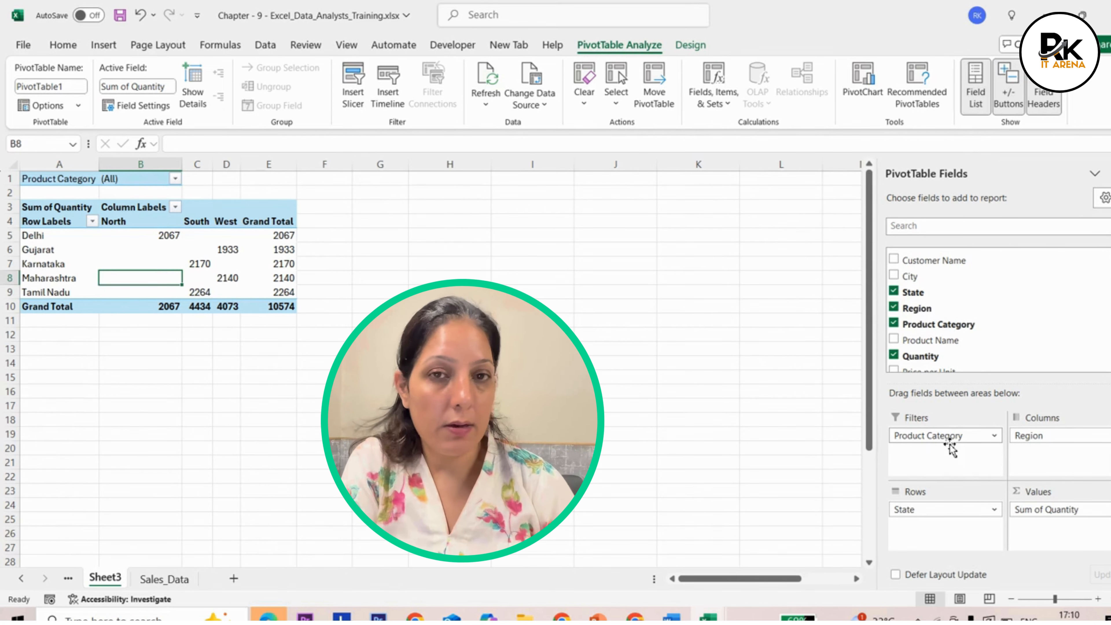
click(79, 107)
click(72, 148)
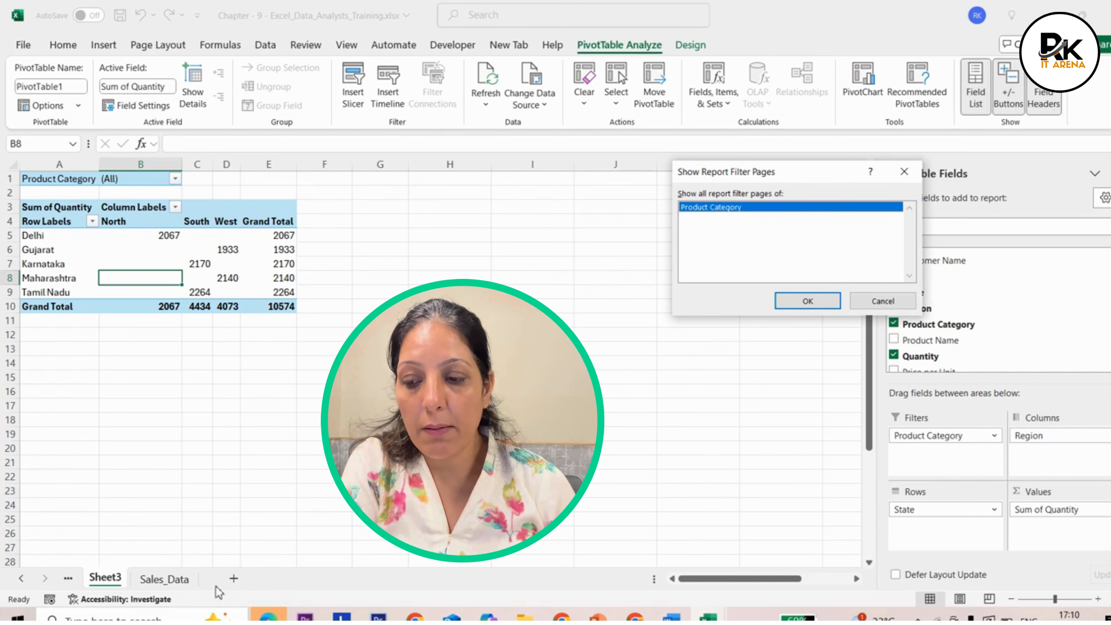
click(811, 301)
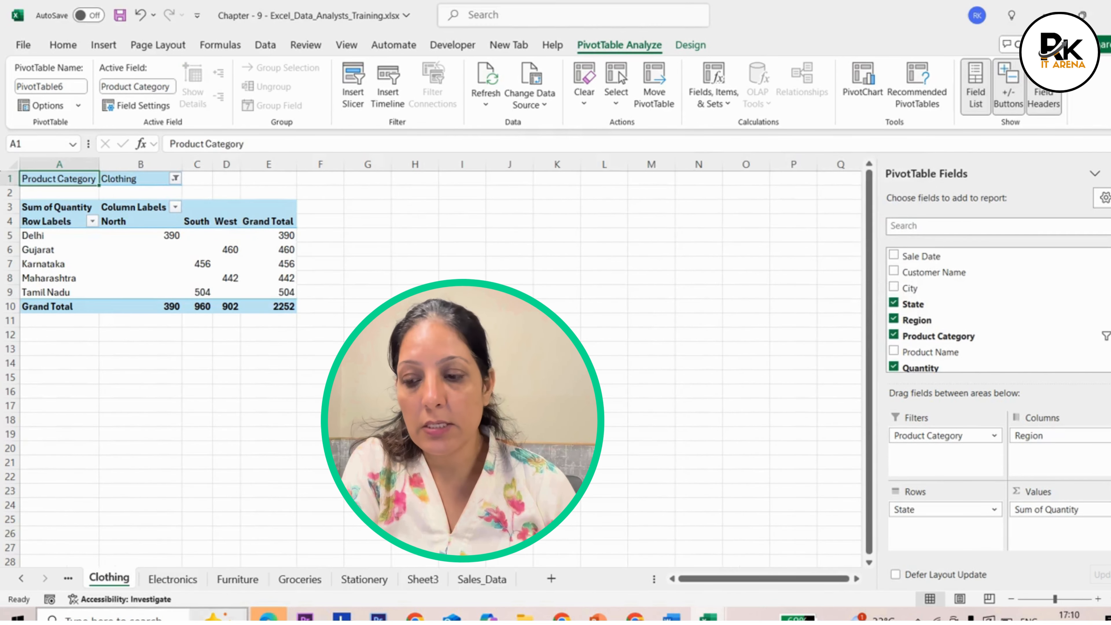
Step: Look through the Electronics, Furniture, Groceries and Stationery report sheets, along with Sheet3 and Sales_Data
click(172, 579)
click(237, 579)
click(300, 579)
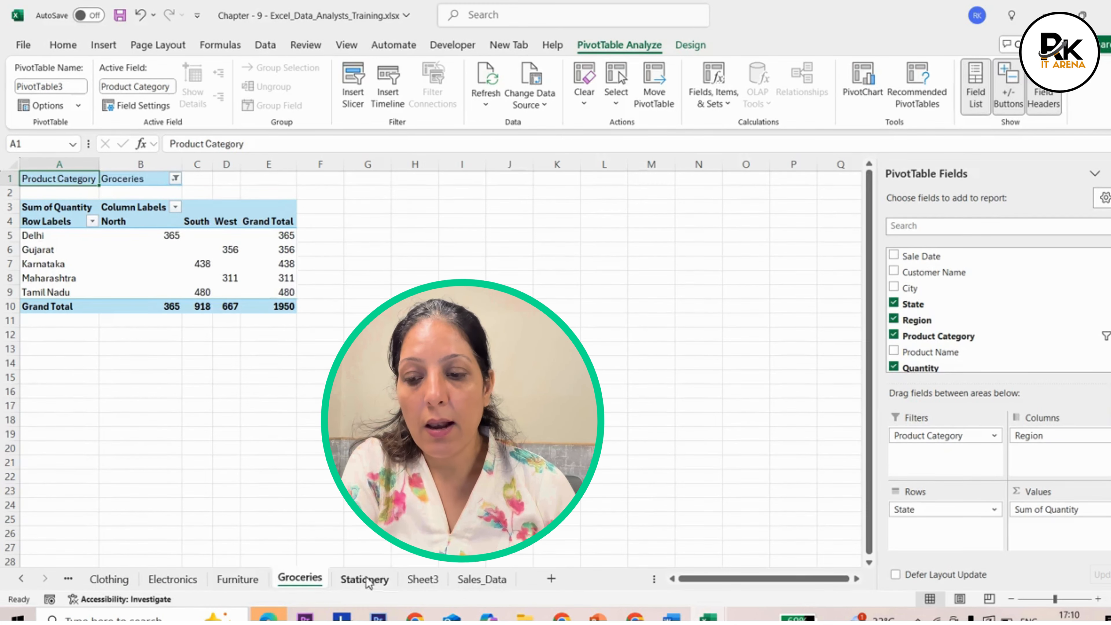
click(364, 578)
click(423, 578)
click(482, 579)
click(368, 580)
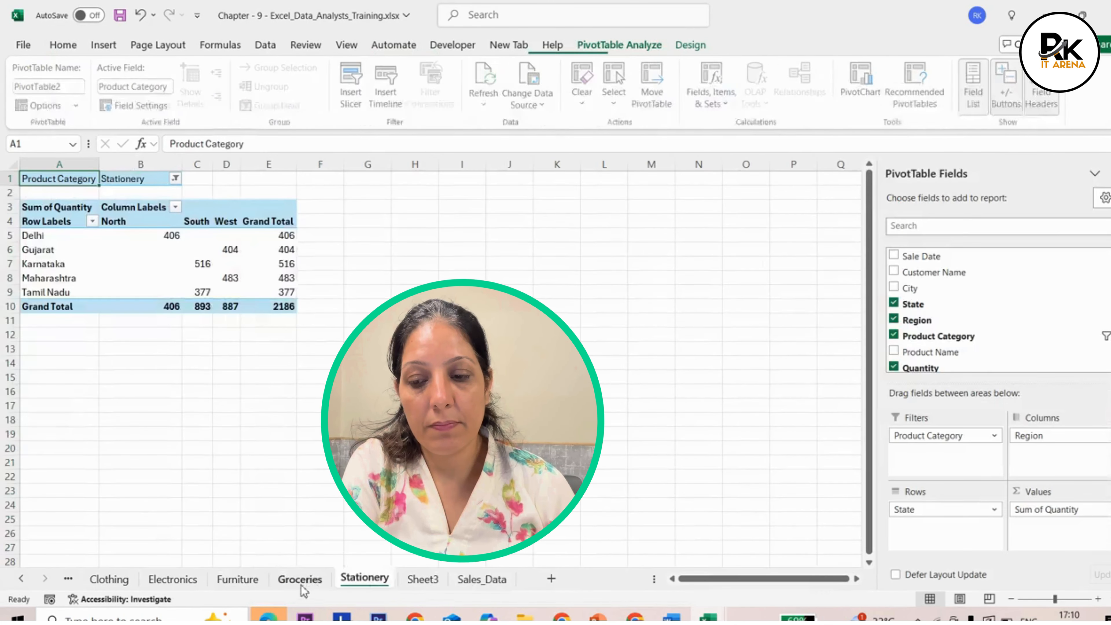
Step: Compare the PivotTables on the Clothing, Electronics, Furniture, Groceries and Stationery sheets
click(300, 579)
click(238, 579)
click(172, 579)
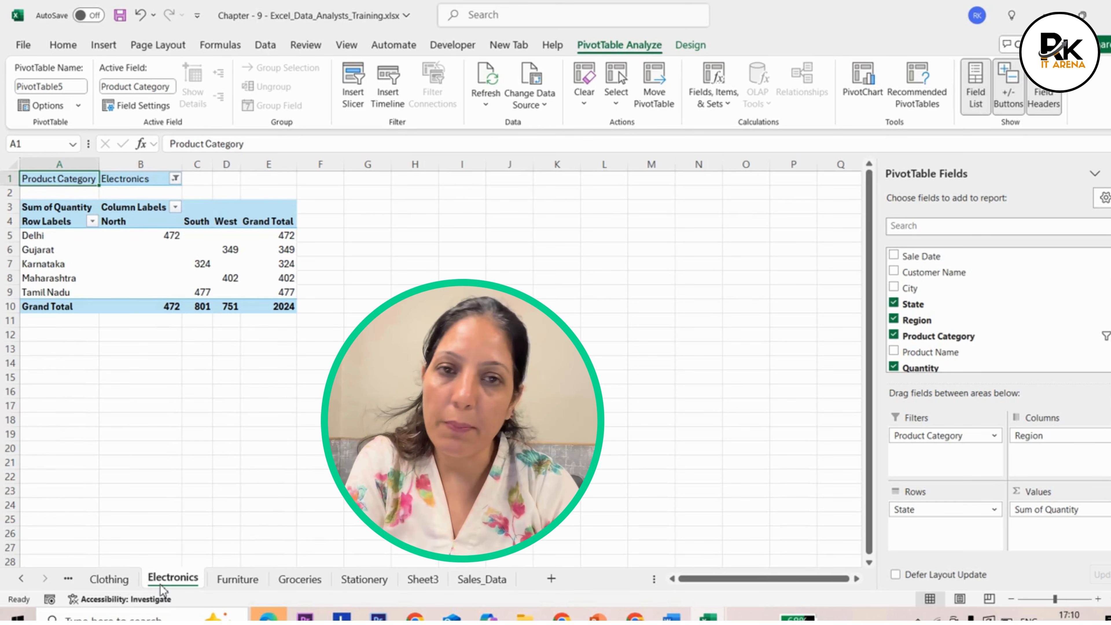
click(238, 579)
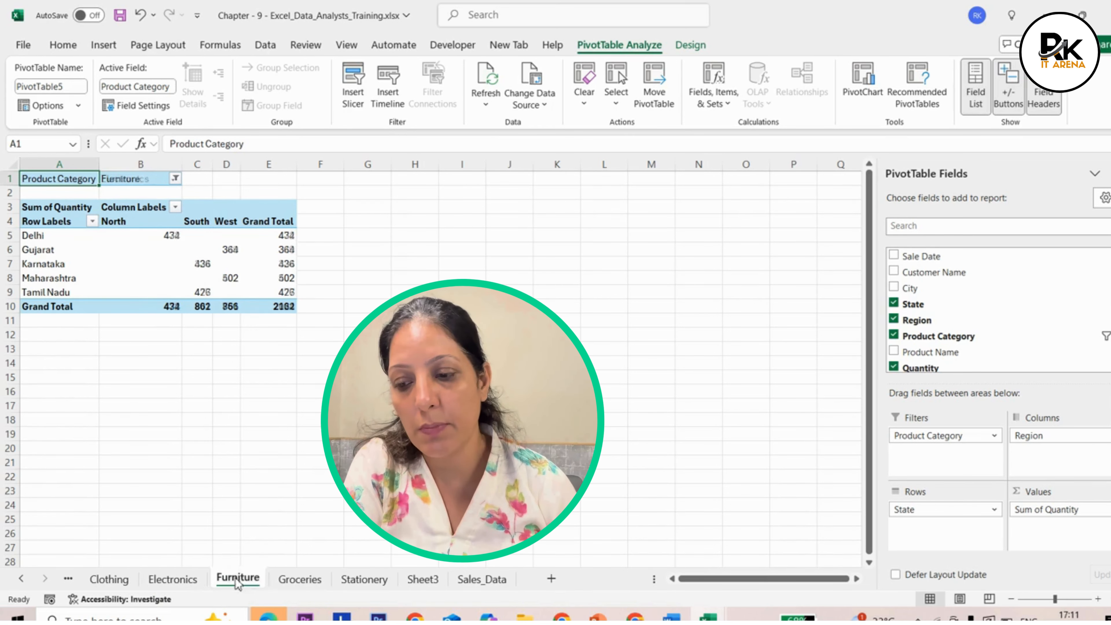
click(300, 579)
click(367, 580)
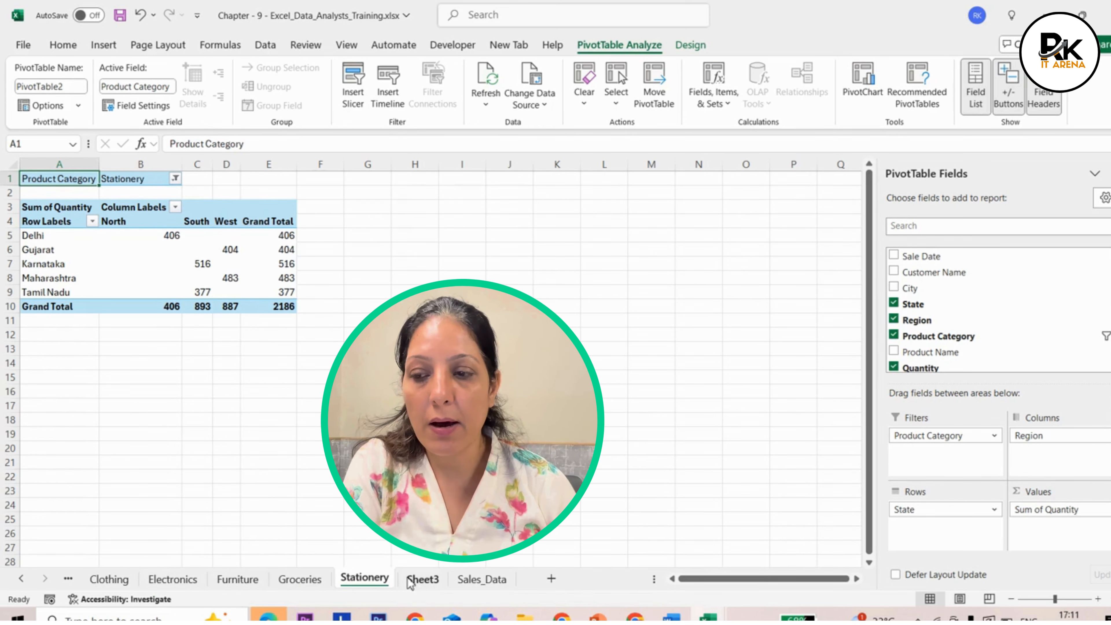
click(299, 578)
click(238, 579)
click(172, 579)
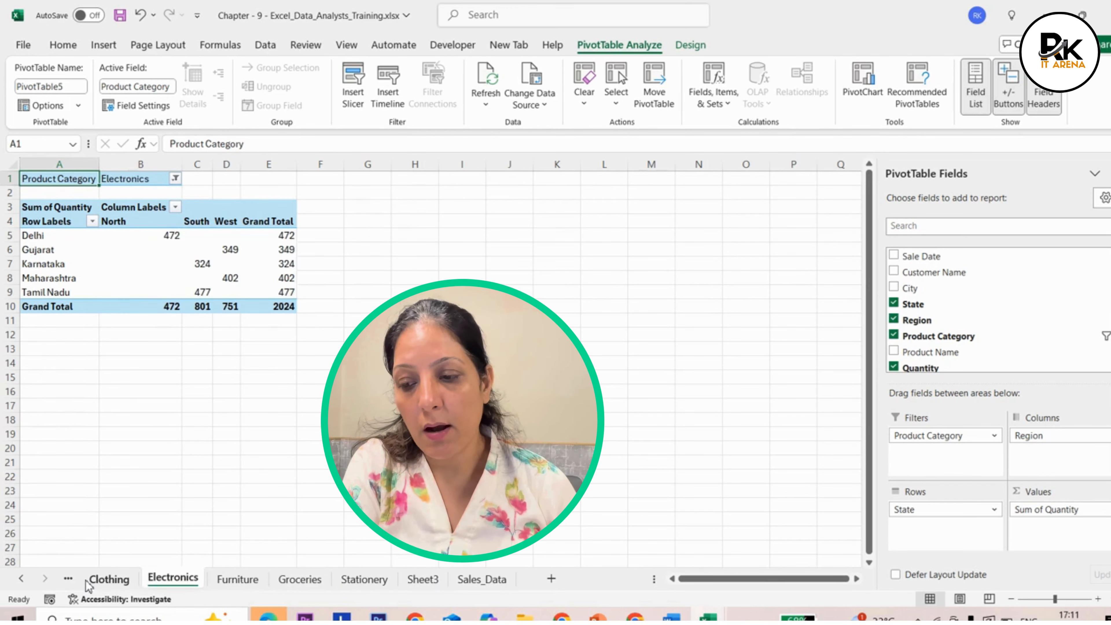
click(109, 578)
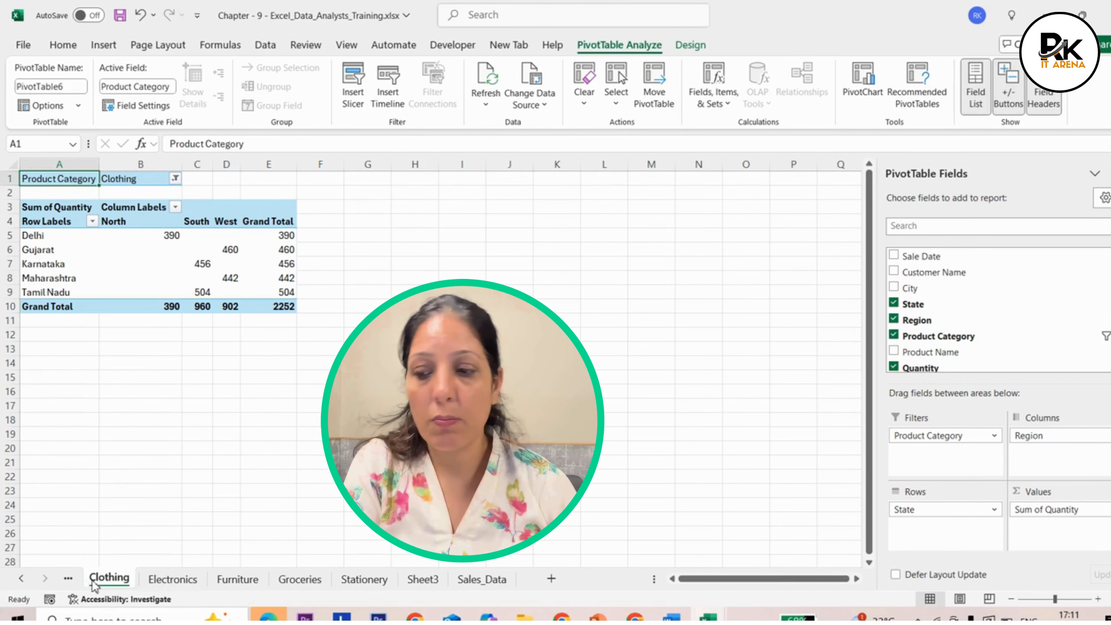
click(173, 579)
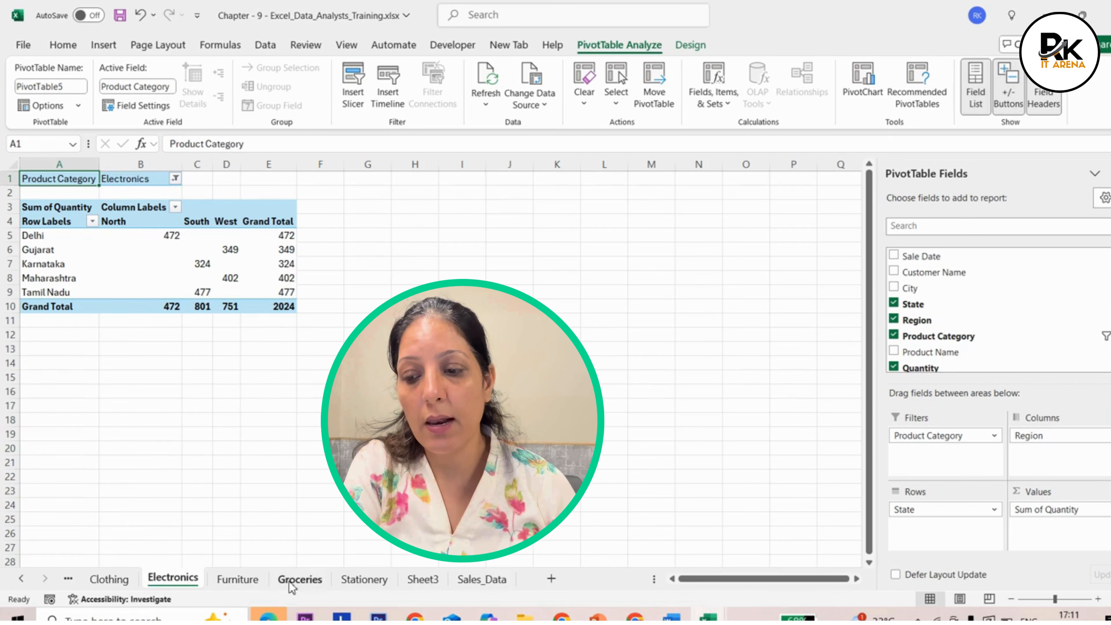
click(300, 579)
Step: Insert a Clustered Column PivotChart from the Furniture sheet's PivotTable, and place it enlarged beside the table
click(237, 579)
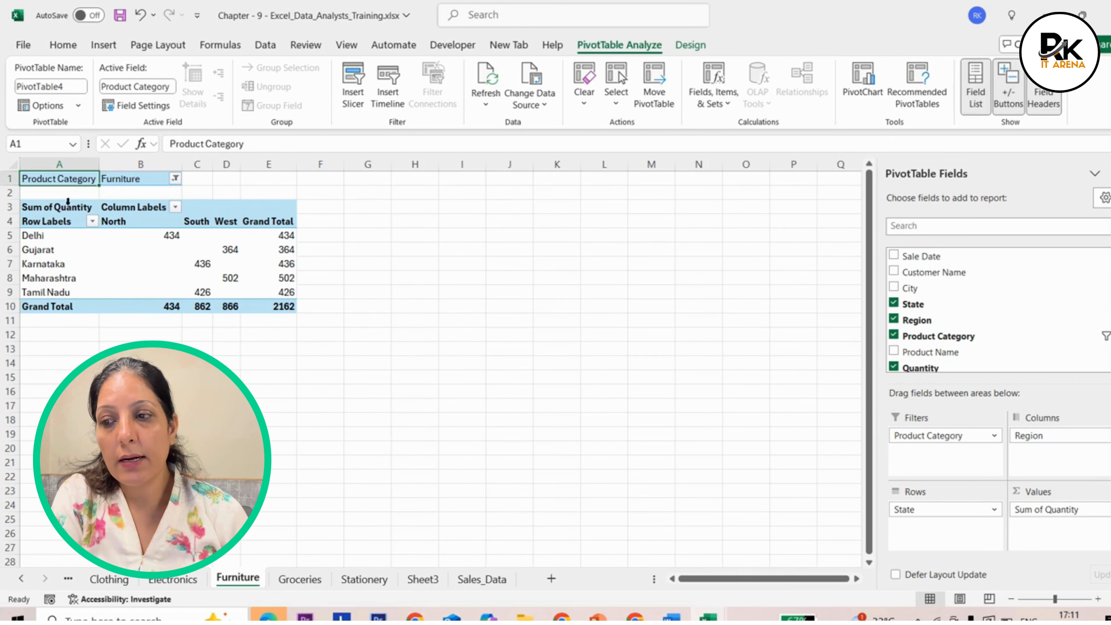
click(103, 47)
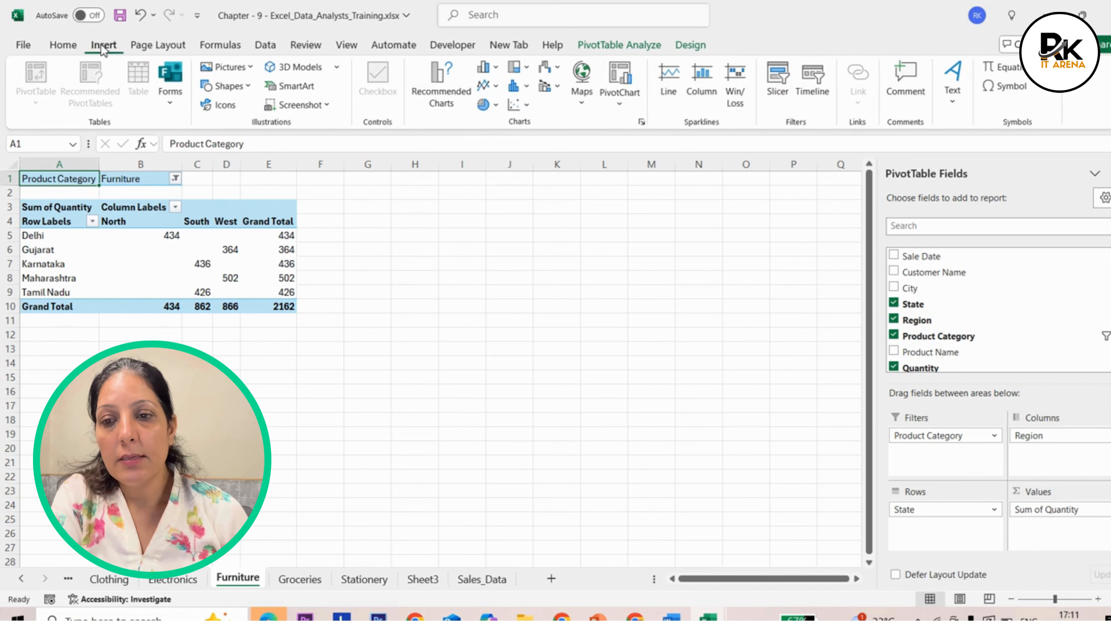
click(632, 110)
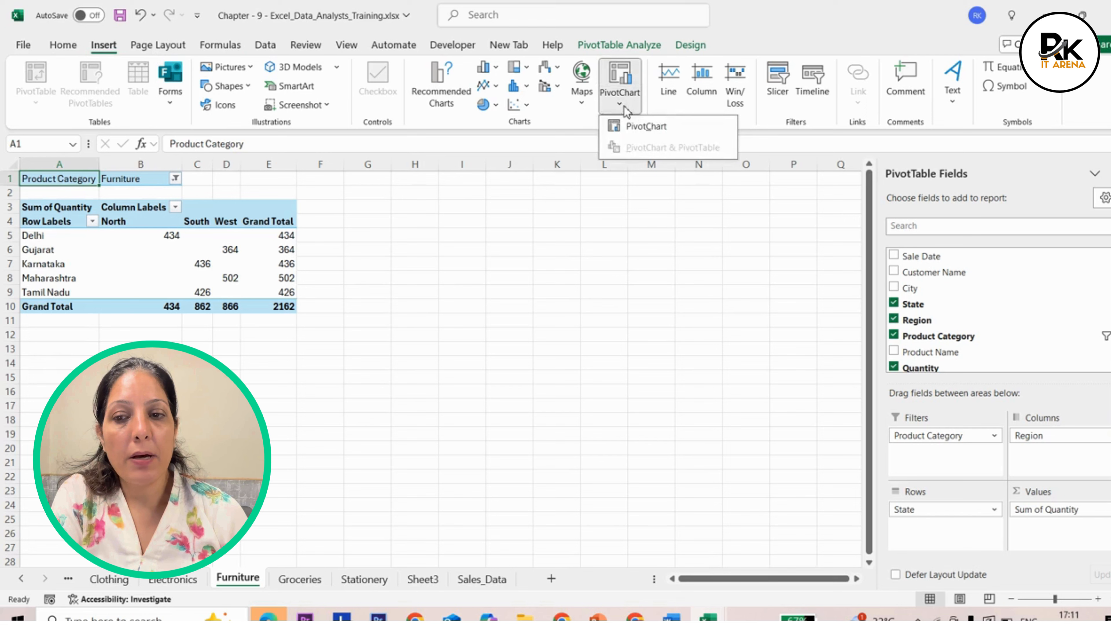
click(634, 125)
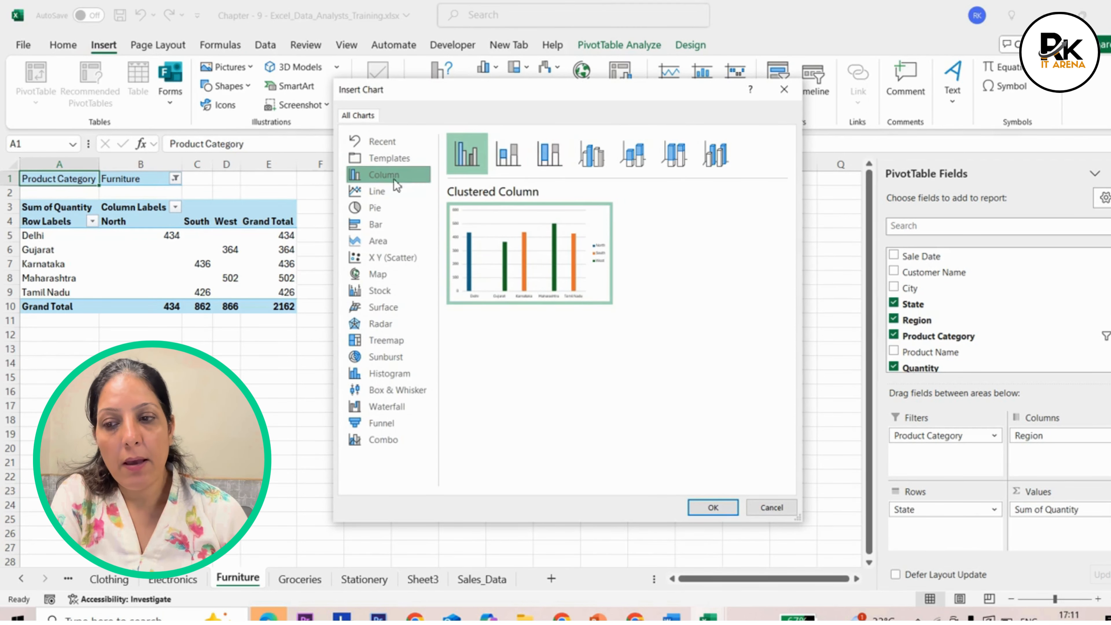
click(385, 194)
click(383, 207)
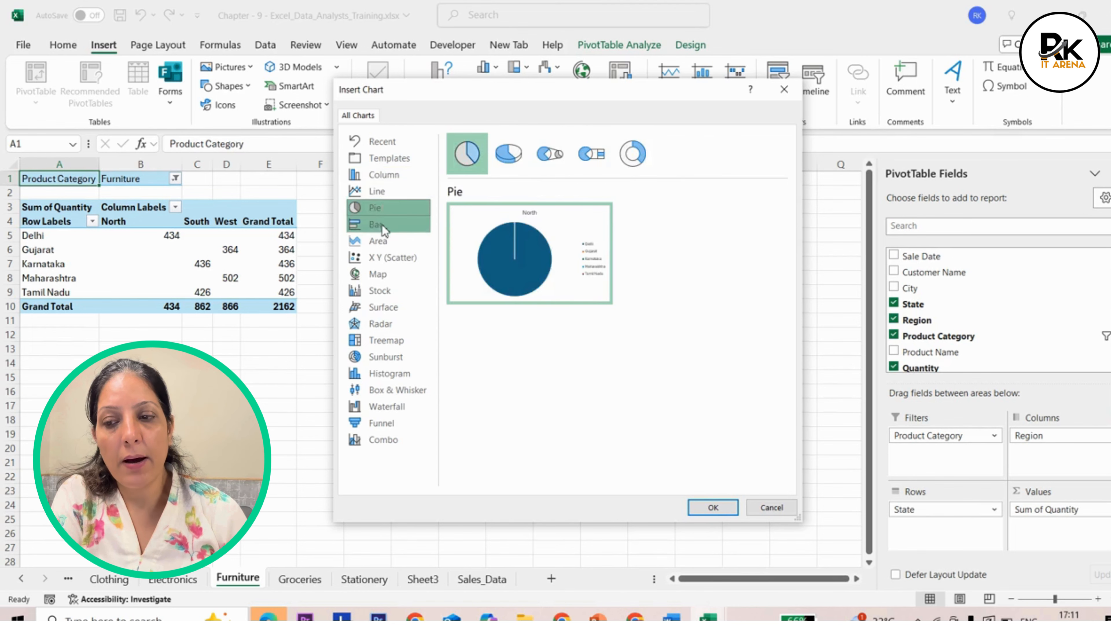
click(379, 240)
click(388, 189)
click(389, 179)
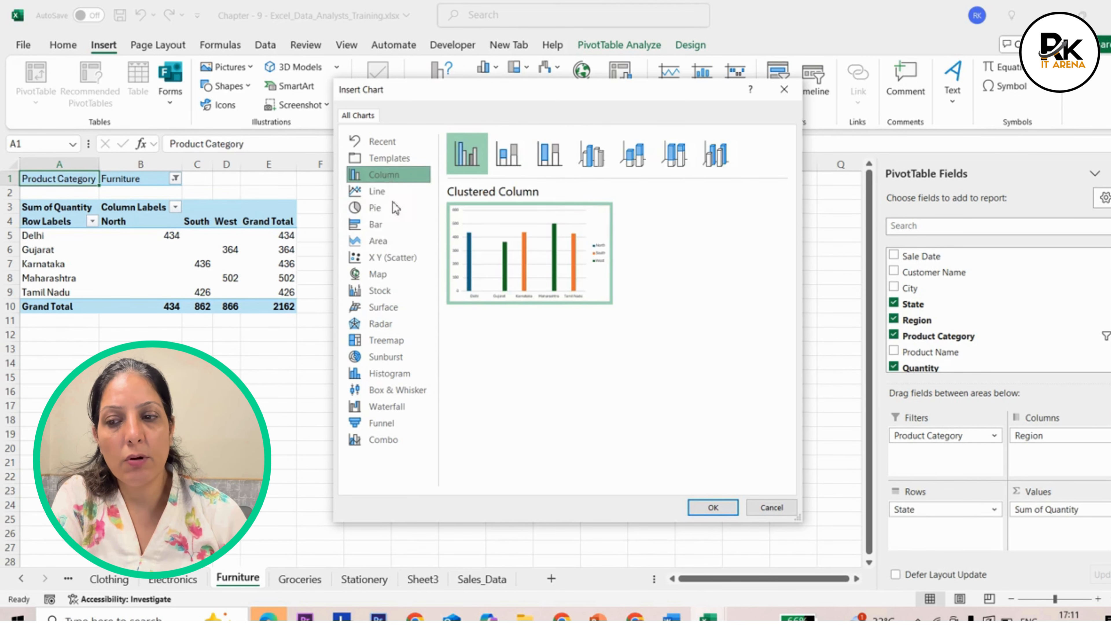
click(712, 507)
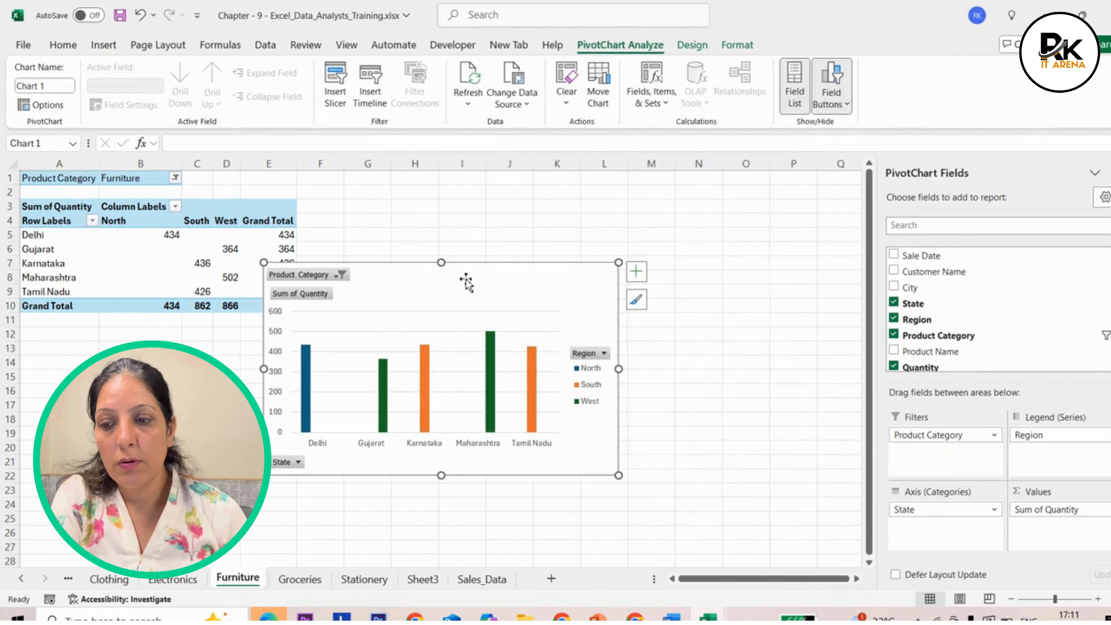
drag(464, 283, 593, 221)
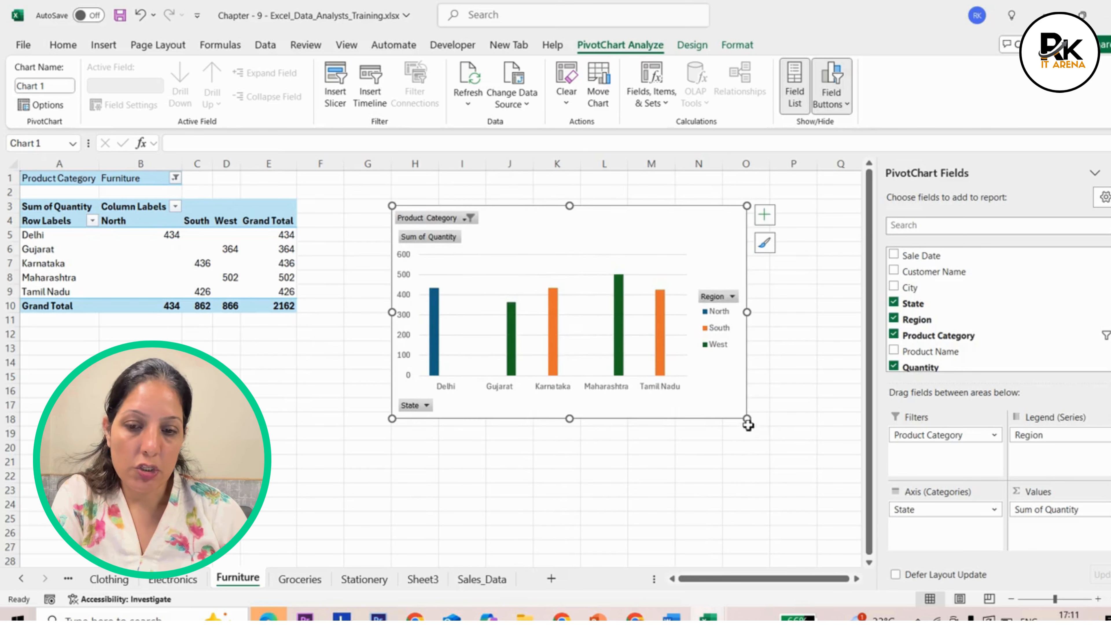
drag(748, 419, 799, 477)
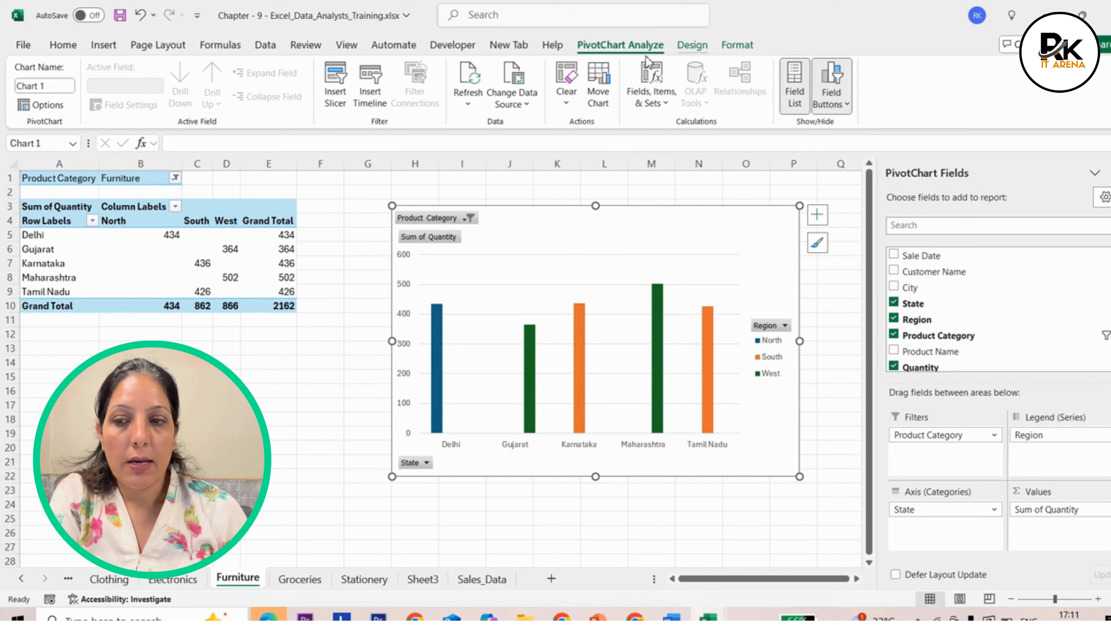
Step: Change the PivotChart on the Furniture sheet to the standard Pie chart type
click(699, 46)
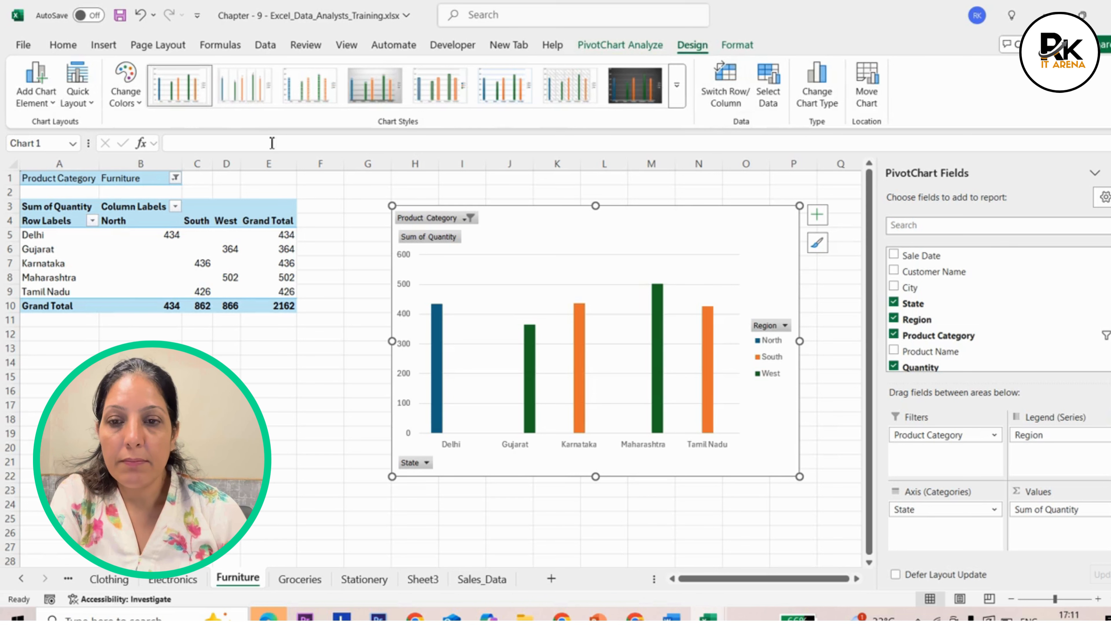
click(828, 113)
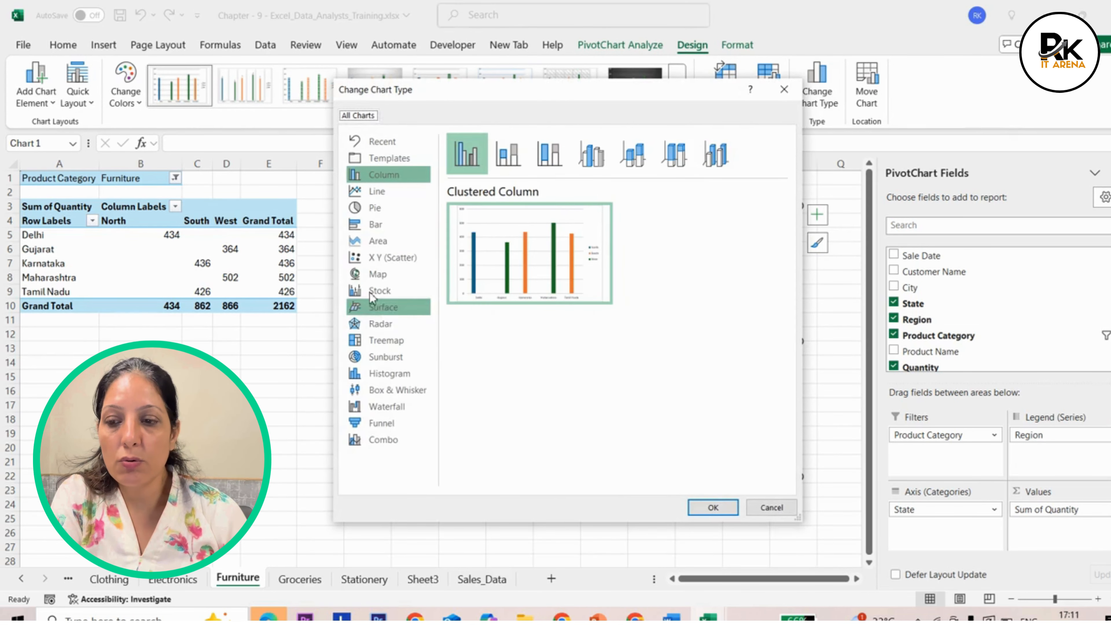
click(380, 209)
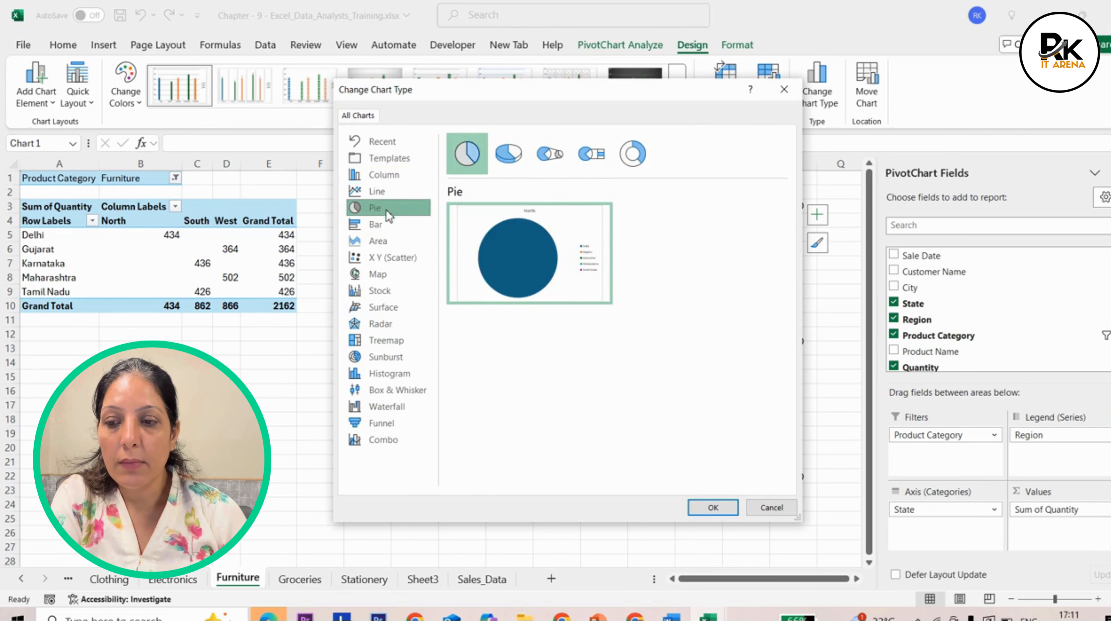
click(724, 509)
Step: Remove the Product Category report filter and use Product Category instead of State as the pie chart's axis category
click(755, 361)
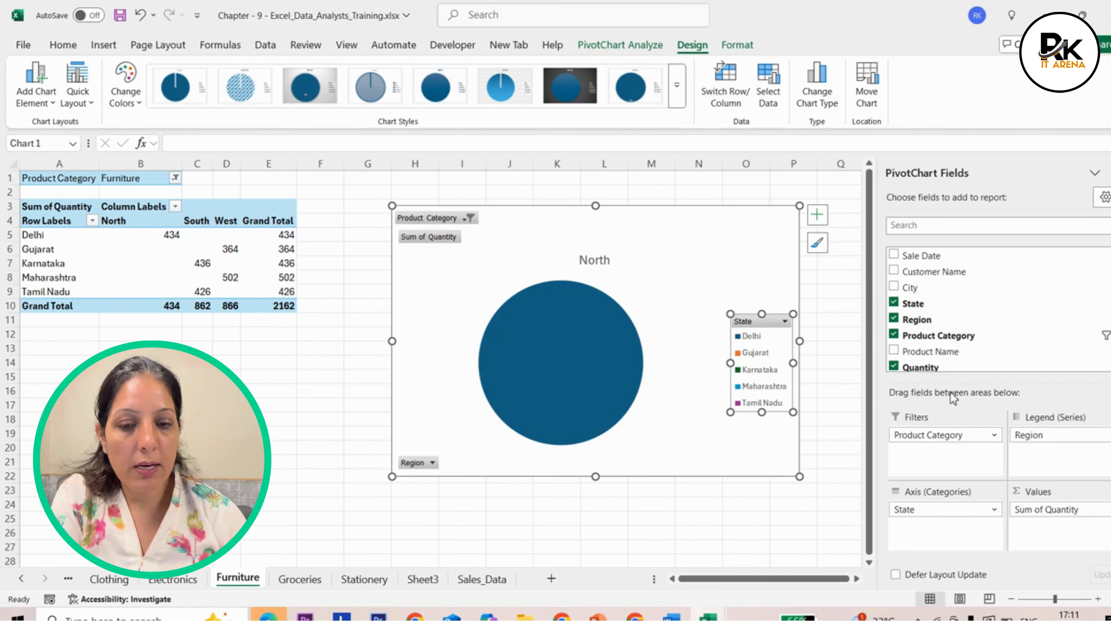
drag(949, 438, 986, 302)
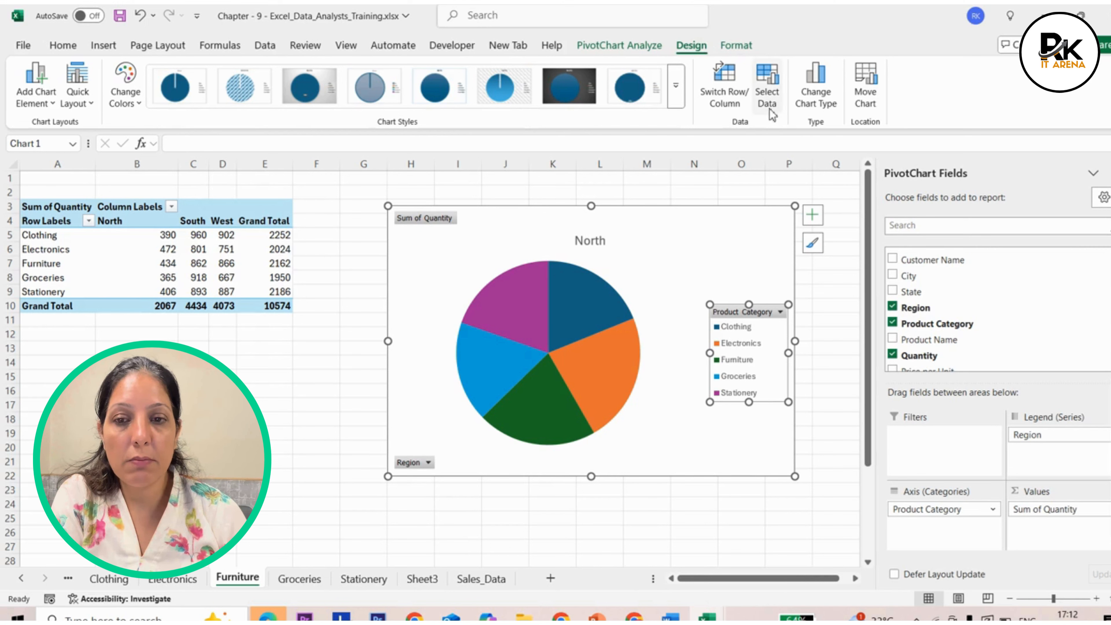
Step: Apply the pie chart style with a light grey background and white percentage labels, and reposition the Electronics label within its slice
click(677, 98)
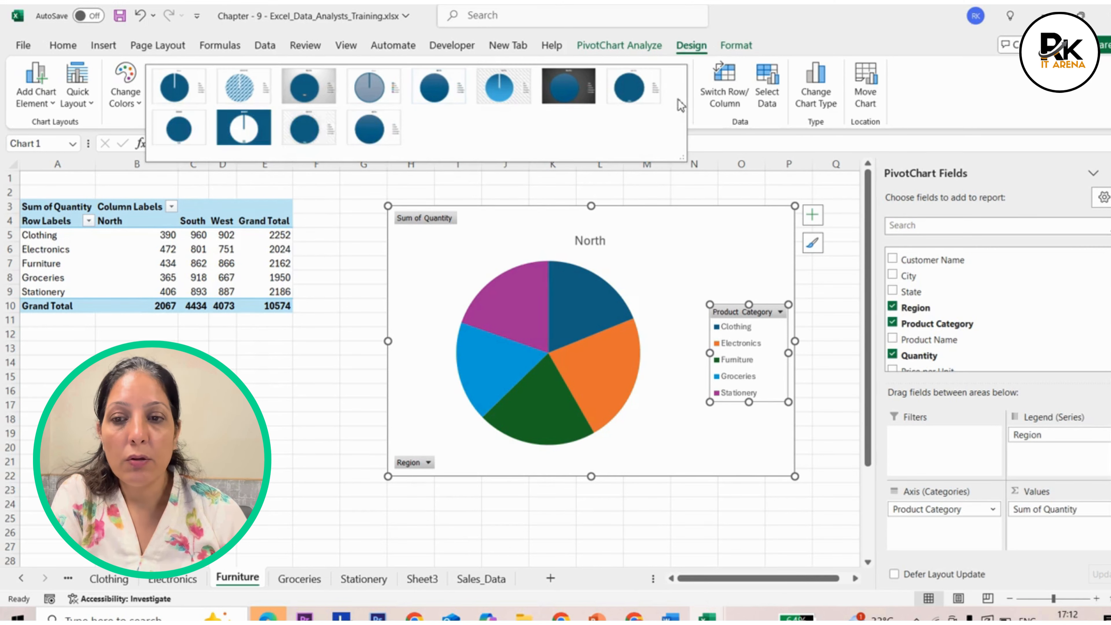
click(308, 131)
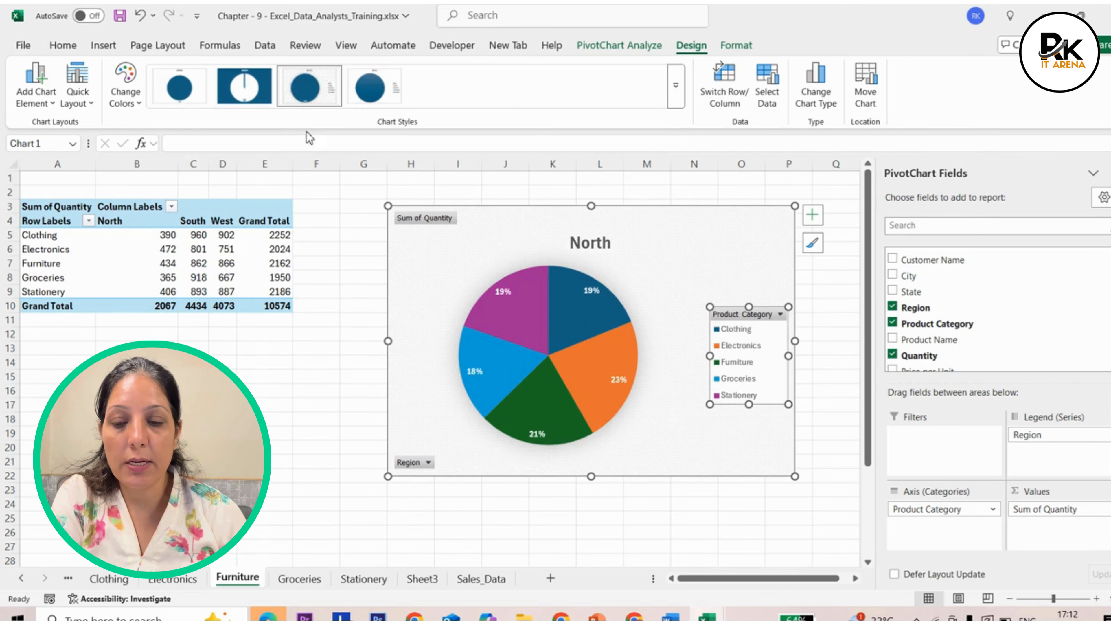
click(619, 379)
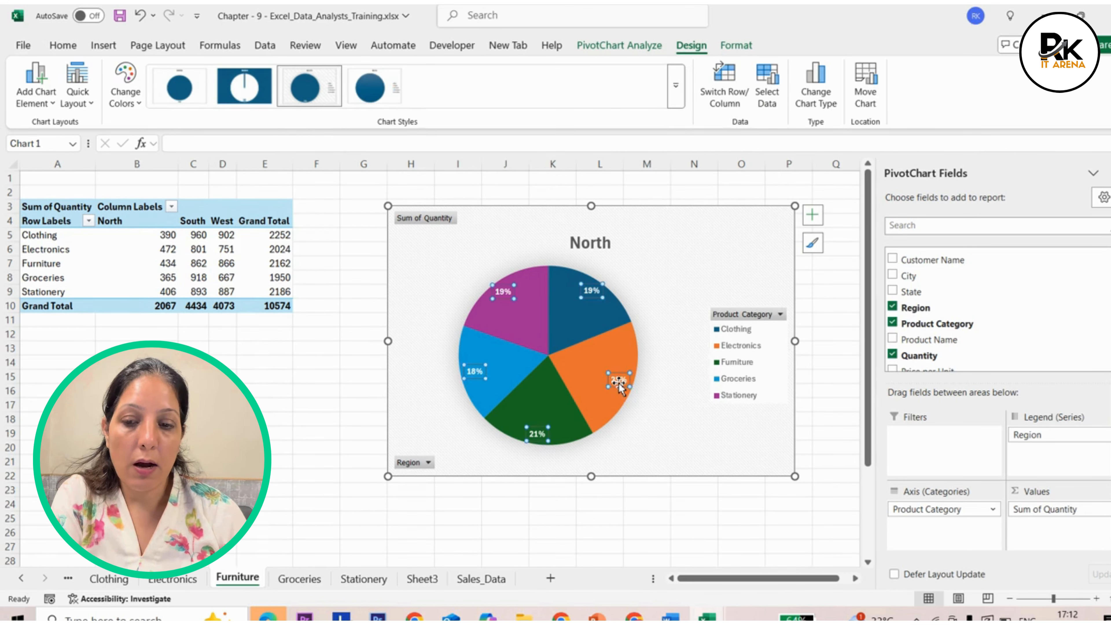
drag(619, 379, 580, 364)
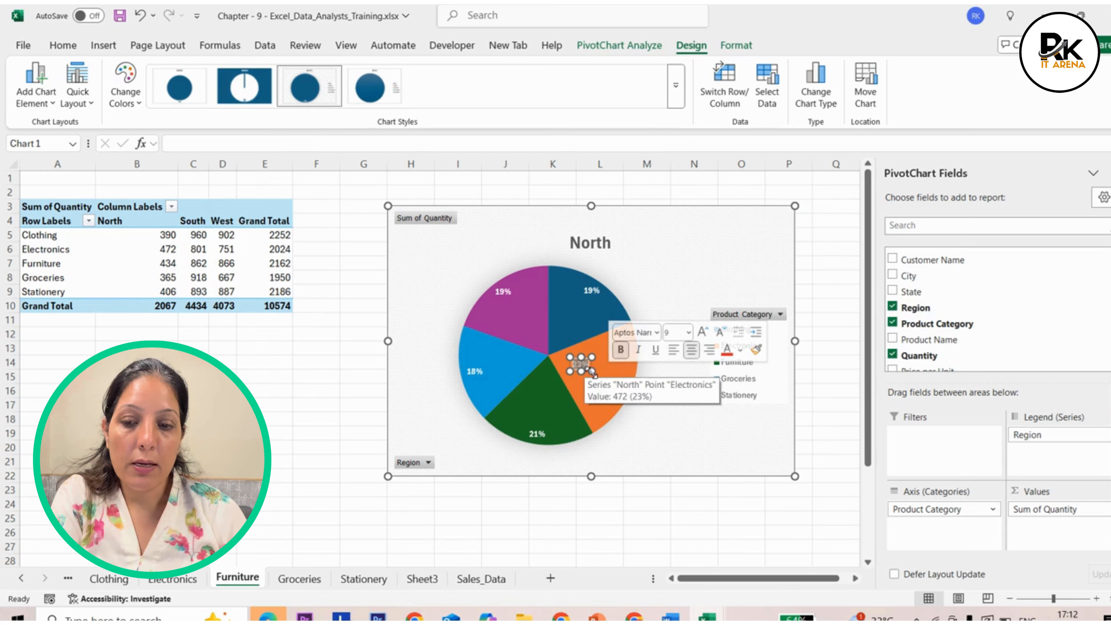
drag(578, 369, 617, 388)
click(608, 373)
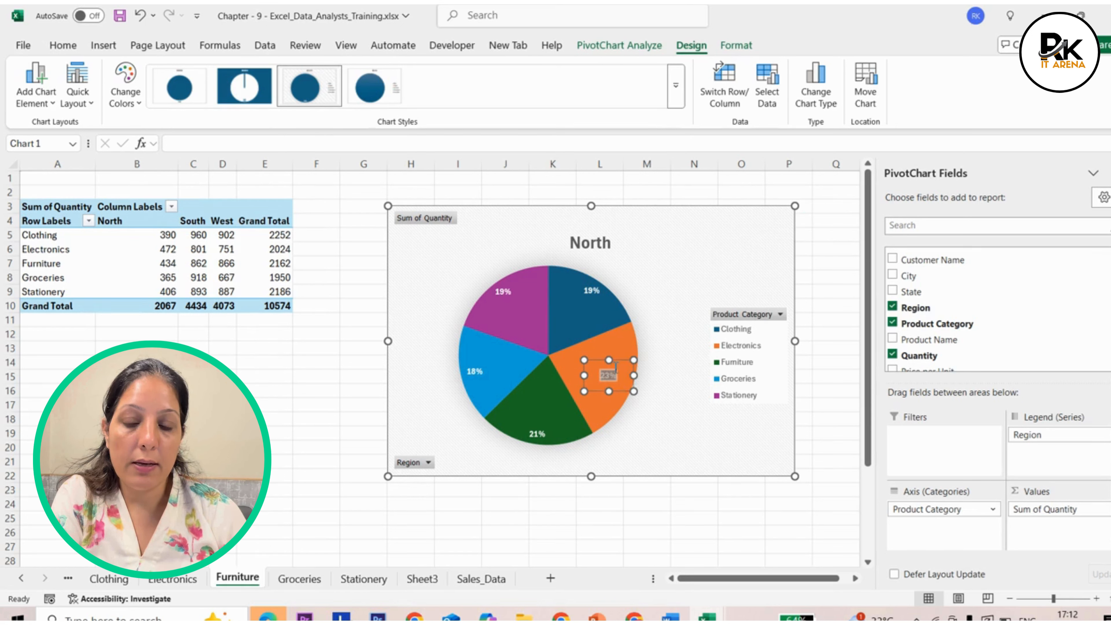
click(695, 399)
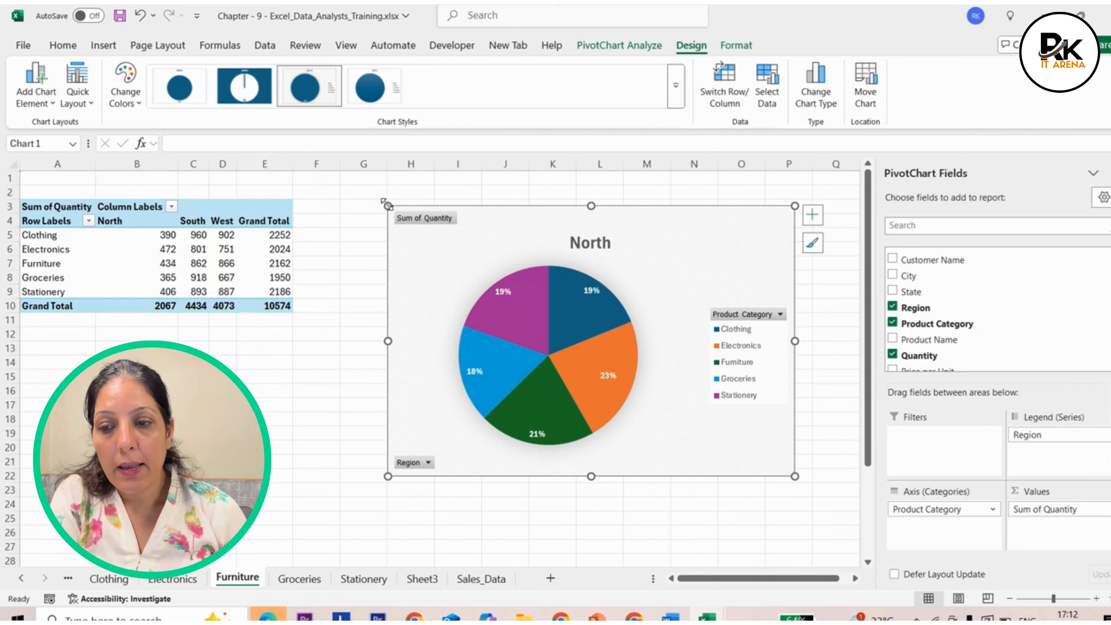
Step: Resize the PivotChart and place it directly below the PivotTable, with the pie slices pulled apart
drag(386, 204, 565, 346)
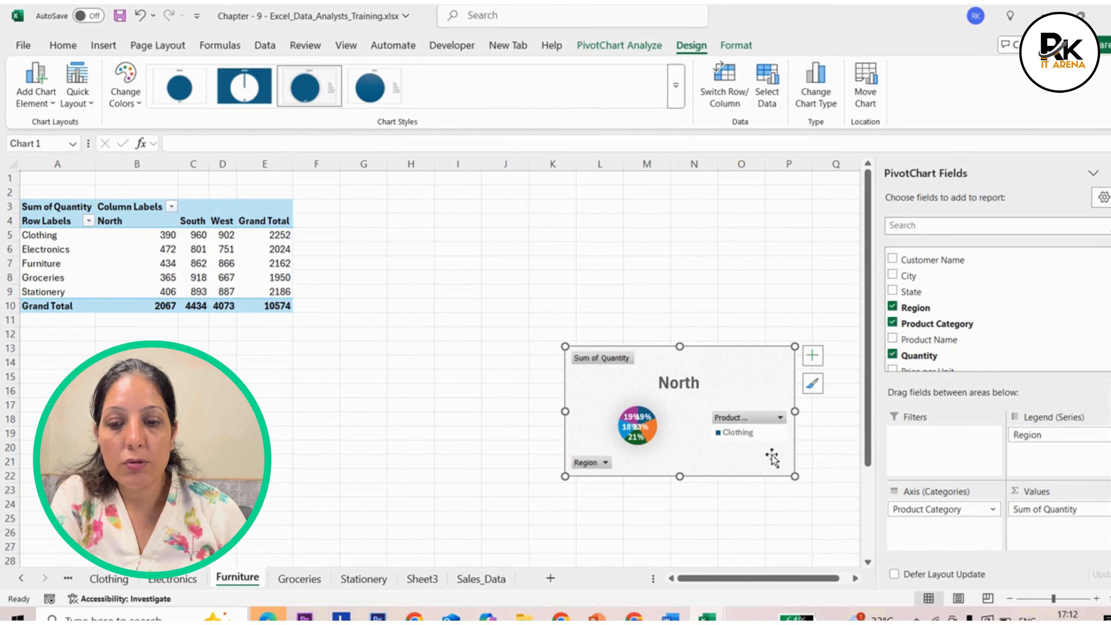
drag(795, 477, 924, 575)
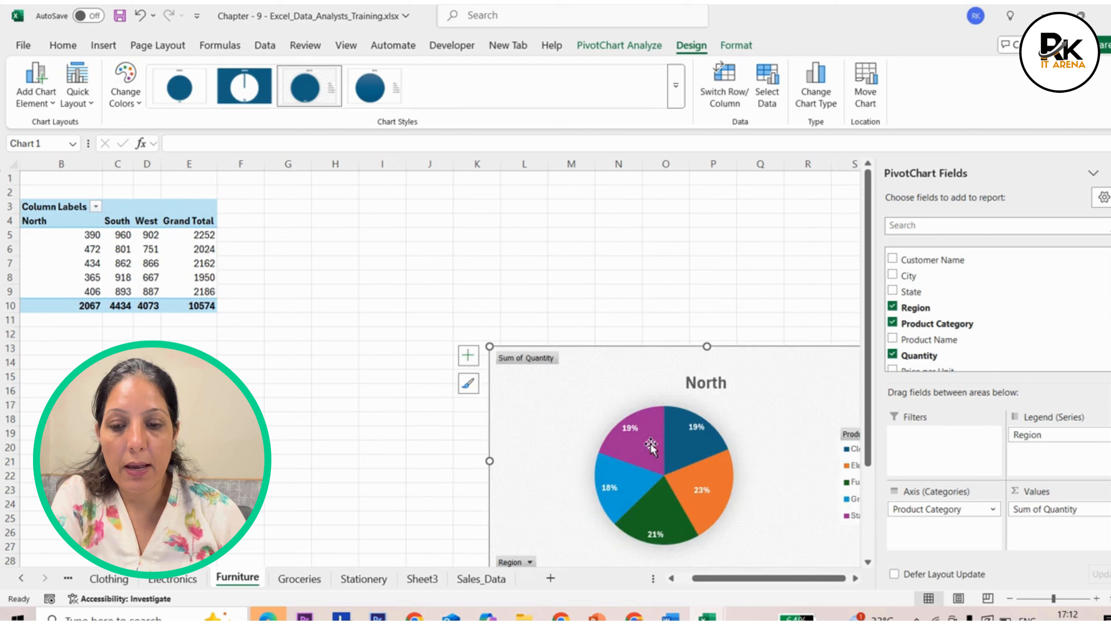
drag(639, 419, 22, 406)
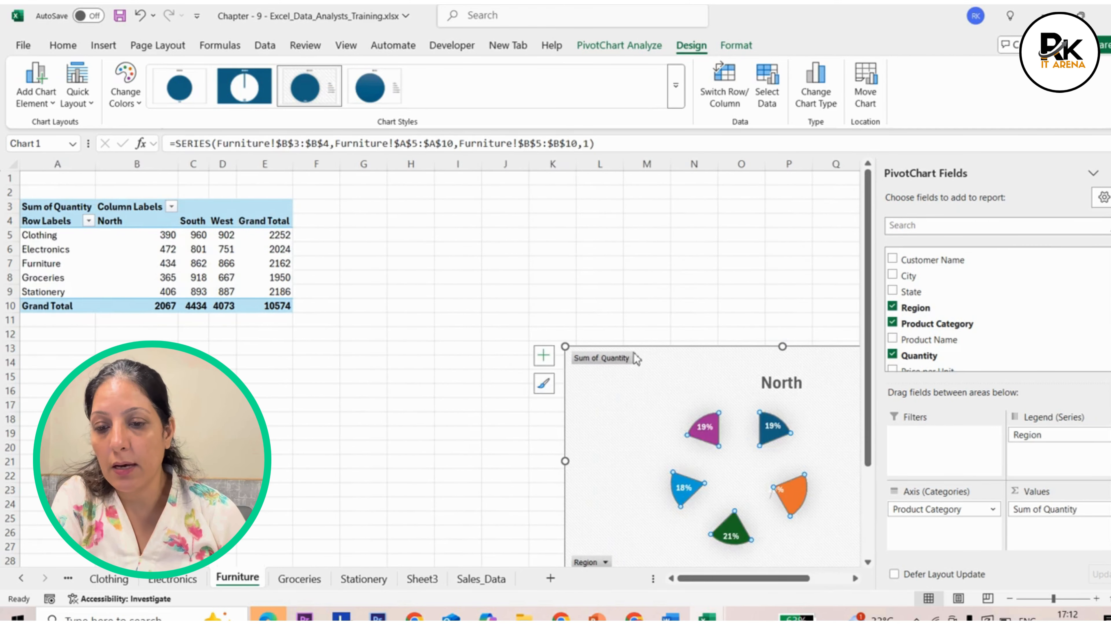
drag(662, 355, 24, 318)
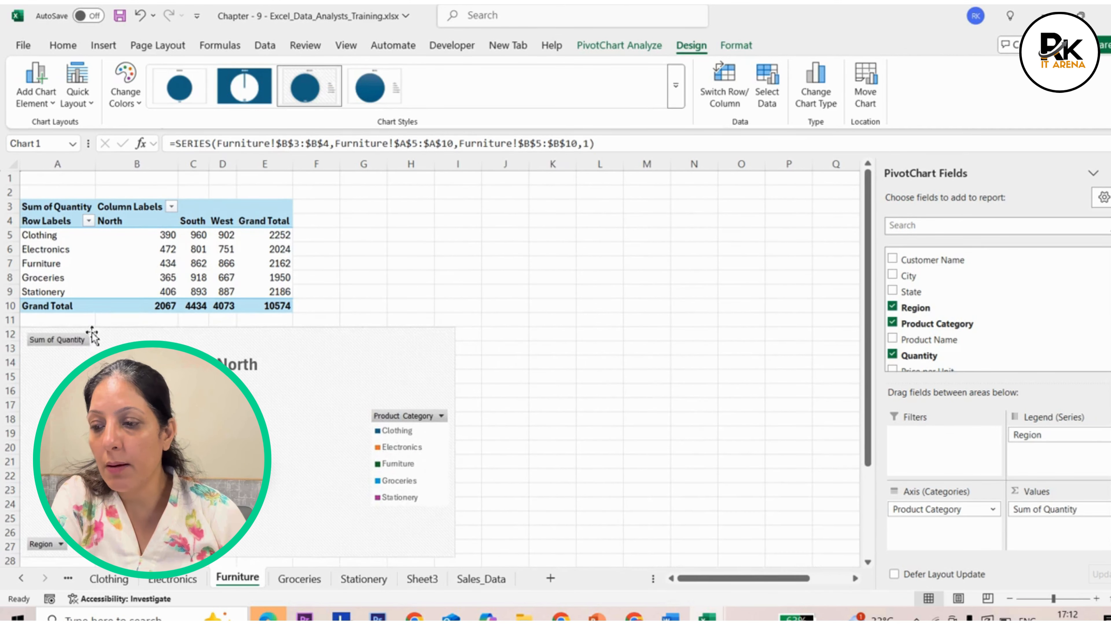
click(454, 252)
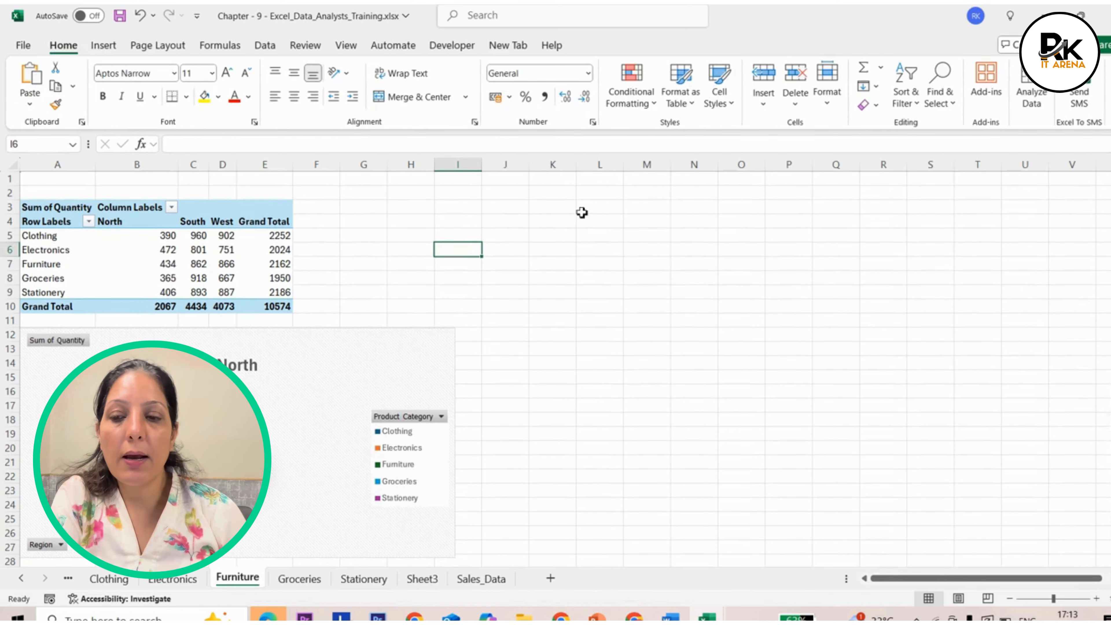
Step: Insert a Region slicer for the PivotTable and place it on the empty cells above and beside the chart
click(160, 252)
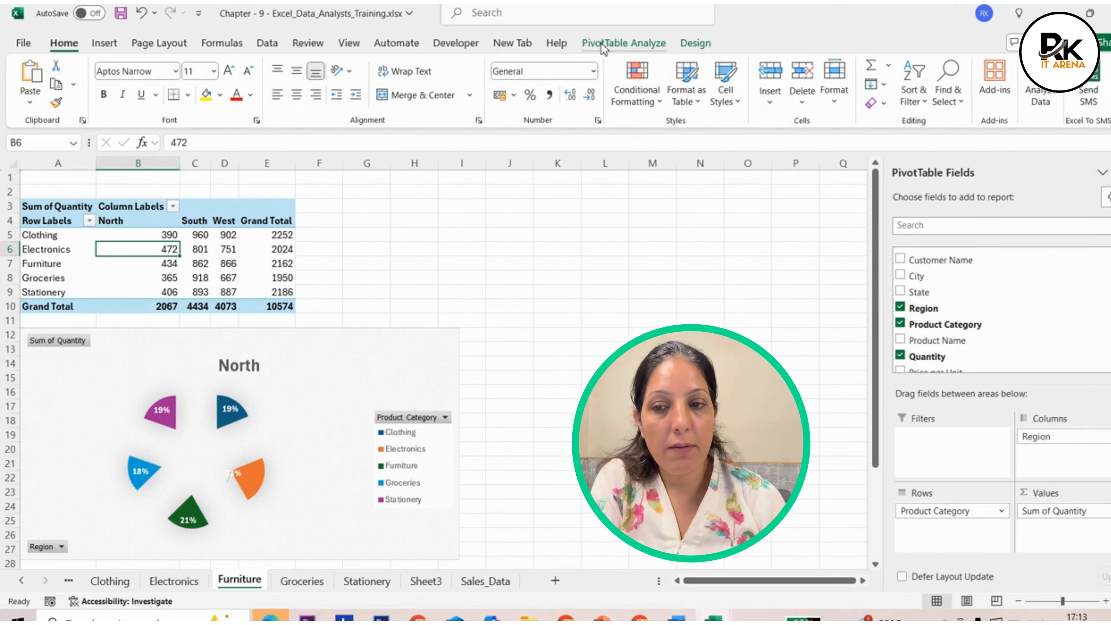
click(614, 46)
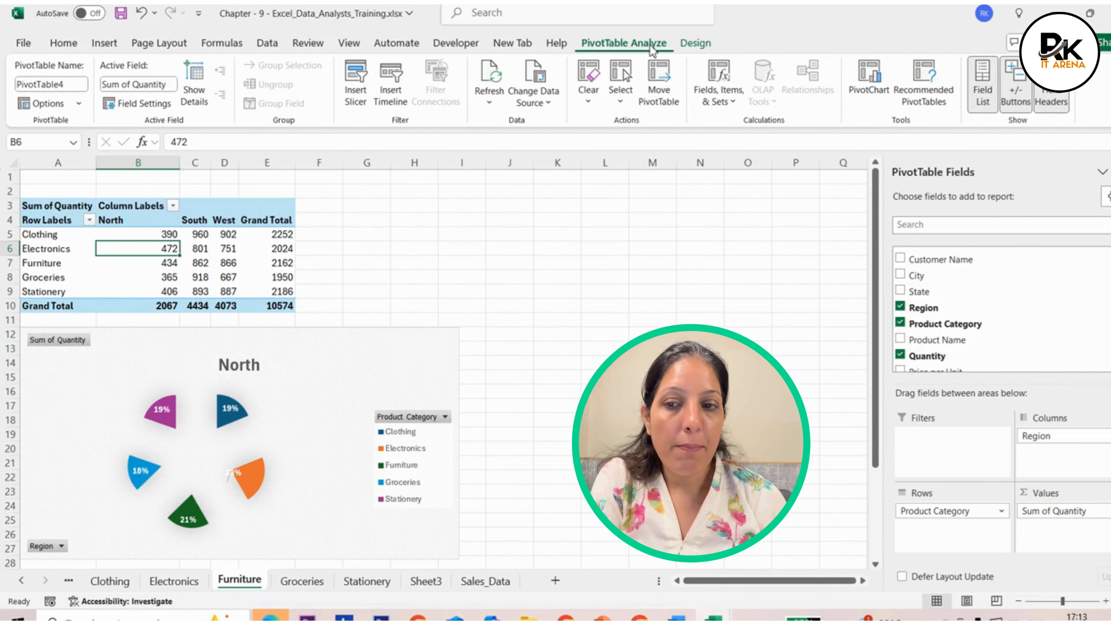
click(354, 105)
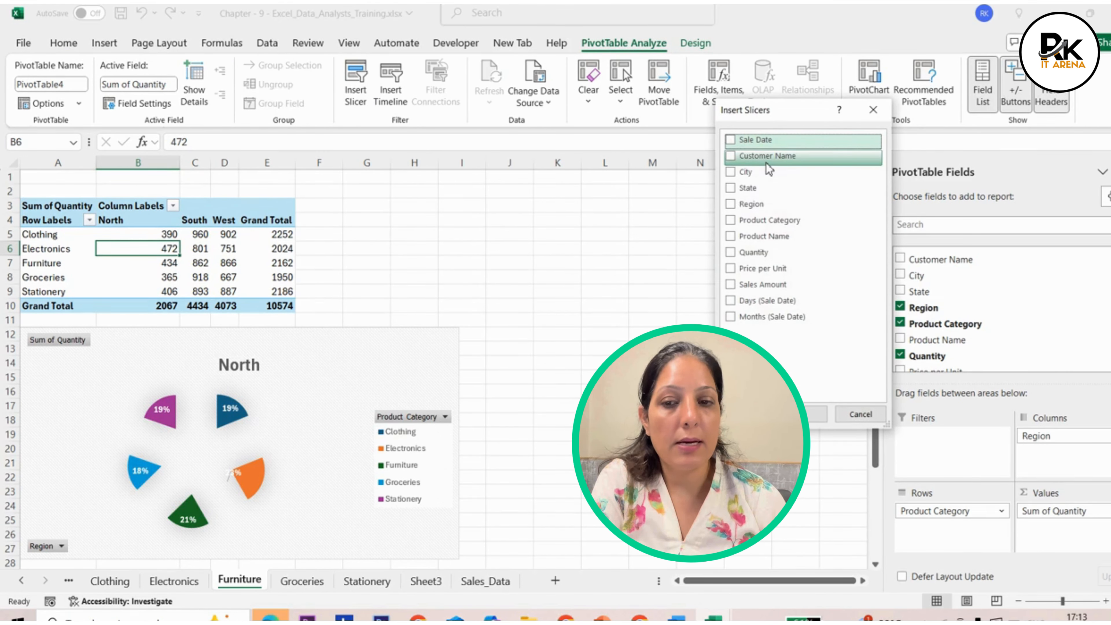
click(729, 205)
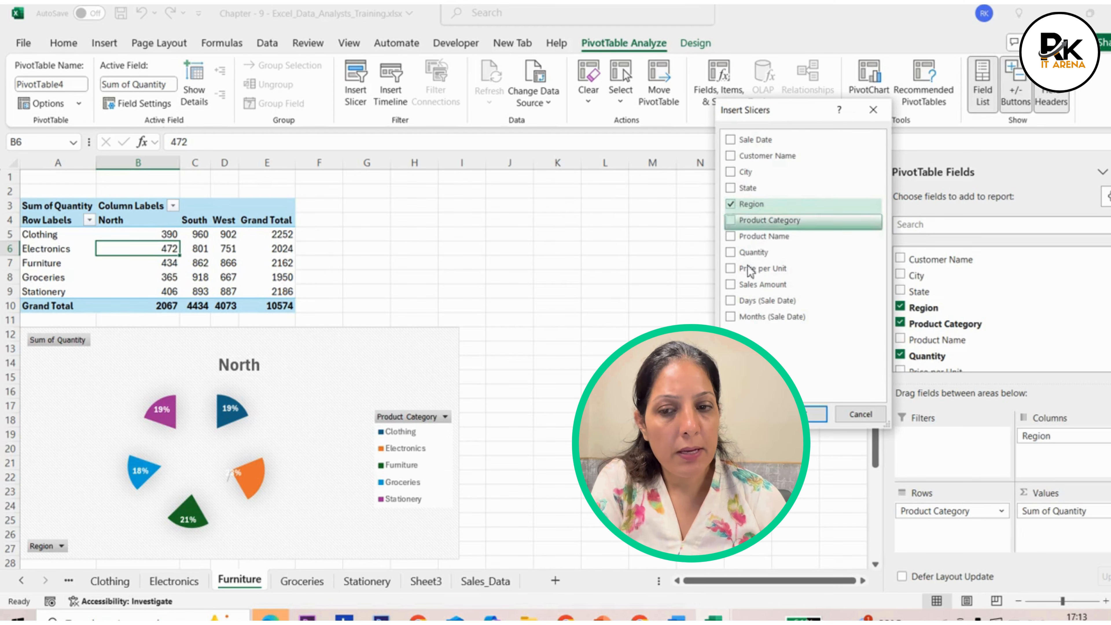
click(815, 414)
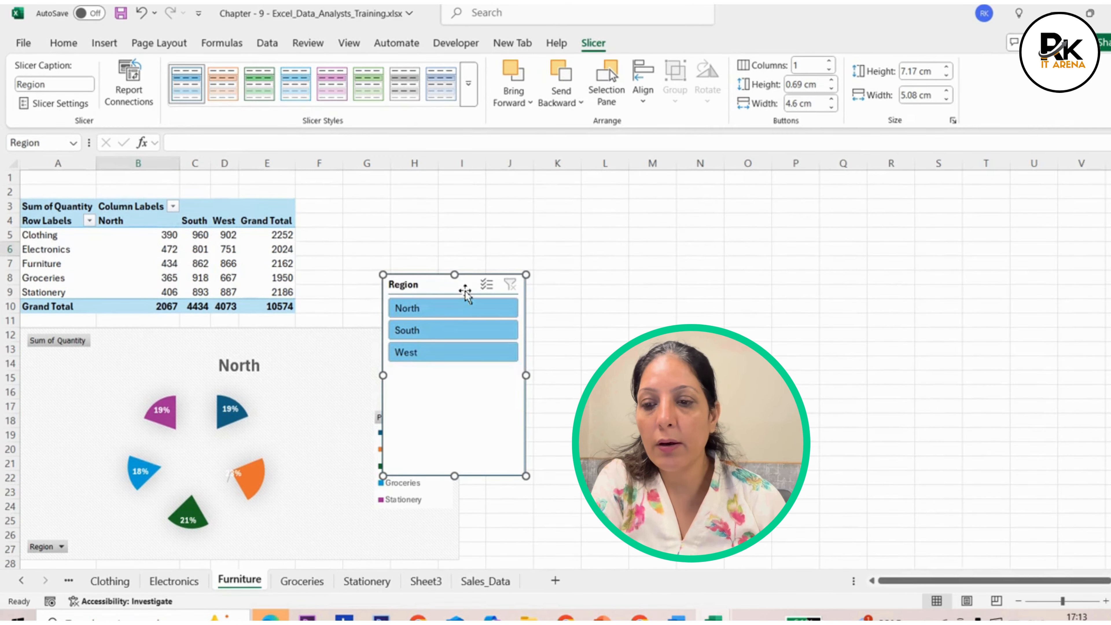
drag(479, 287, 608, 202)
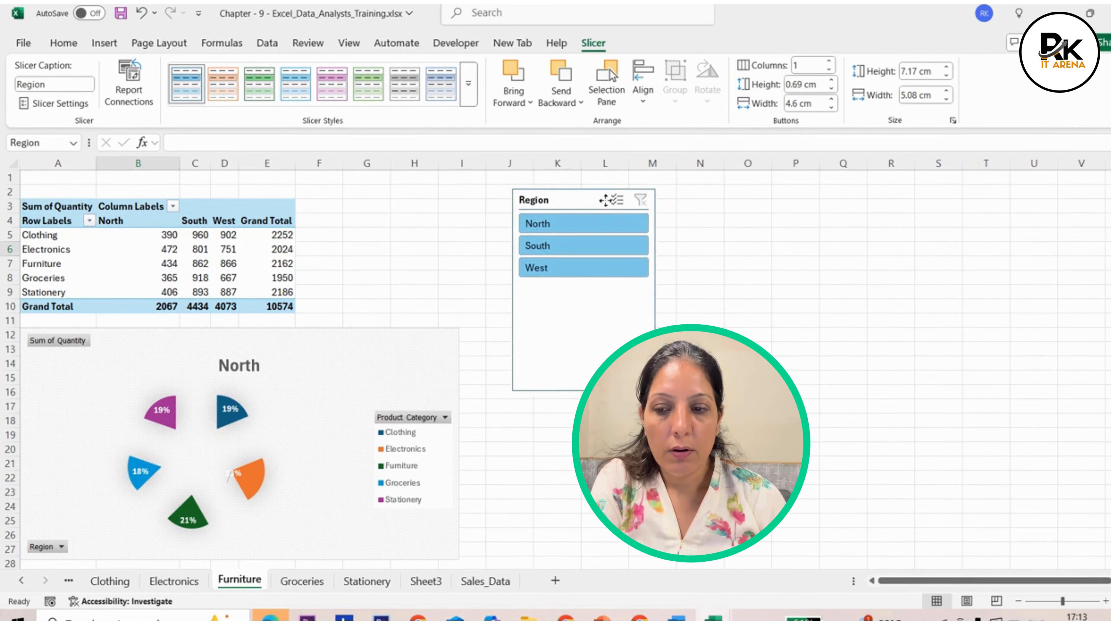
Step: Compare the PivotTable and pie chart for the South, North and West regions with the Region slicer, ending on North
click(573, 245)
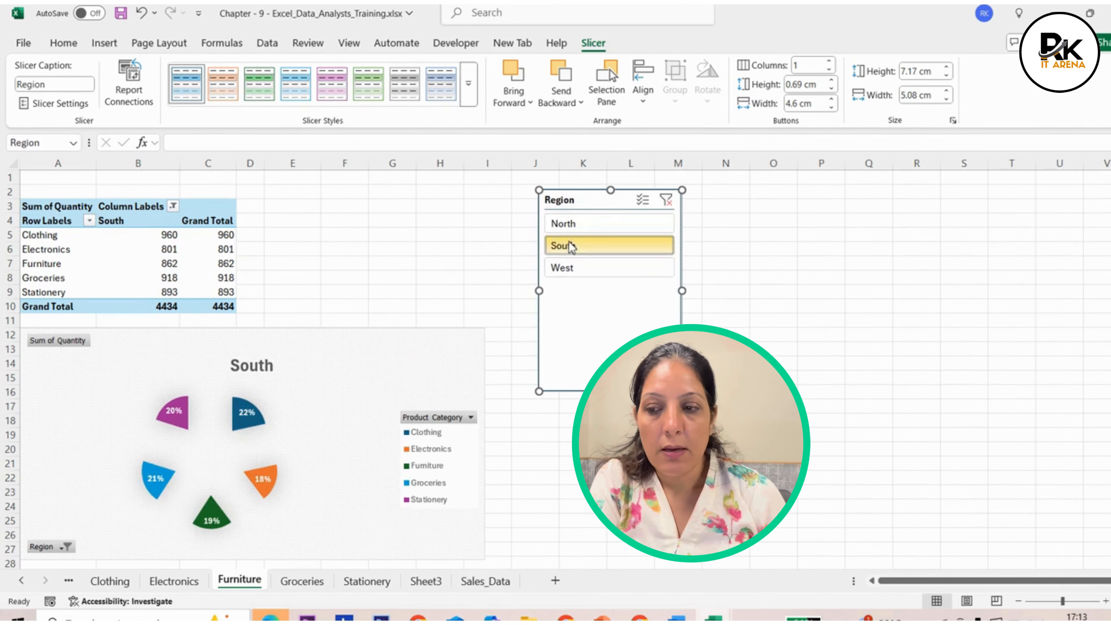
click(572, 225)
click(577, 268)
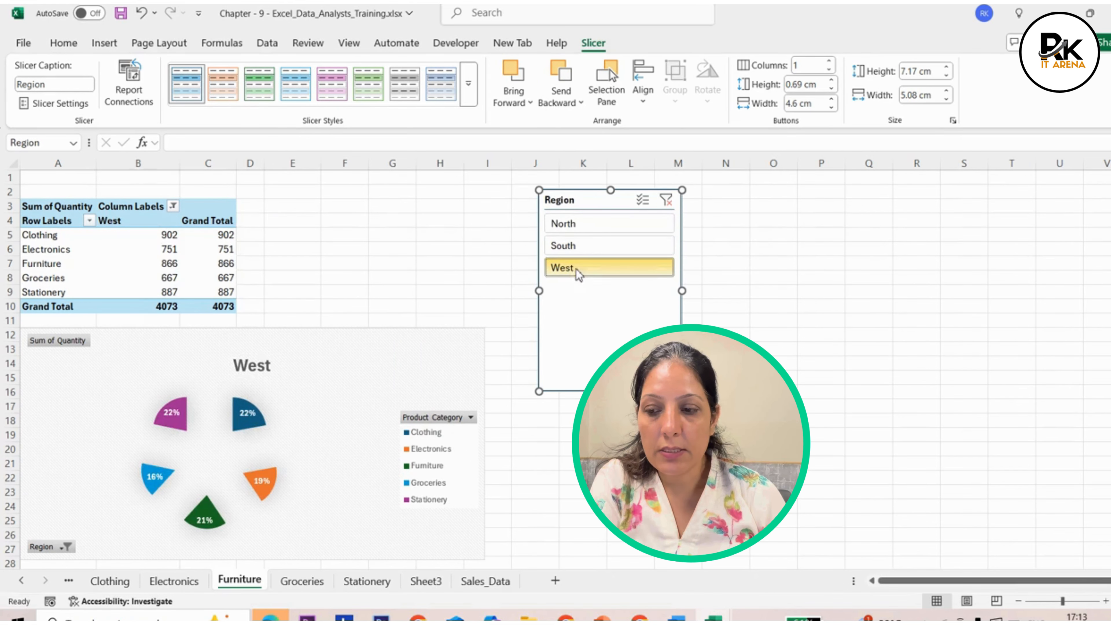
click(576, 249)
click(578, 225)
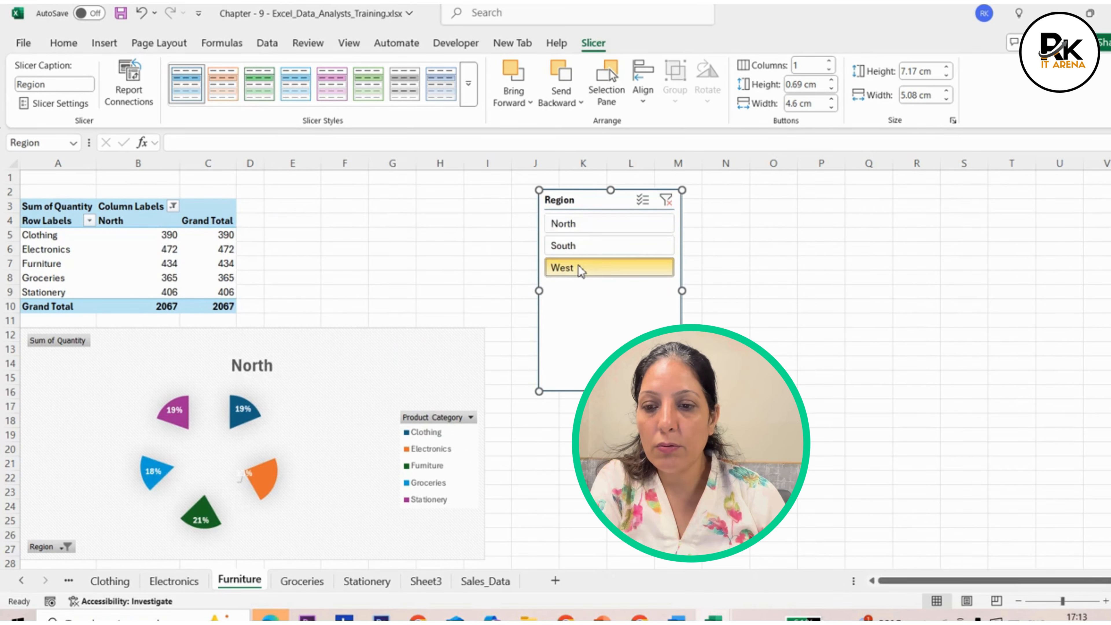
click(580, 268)
click(583, 247)
click(586, 224)
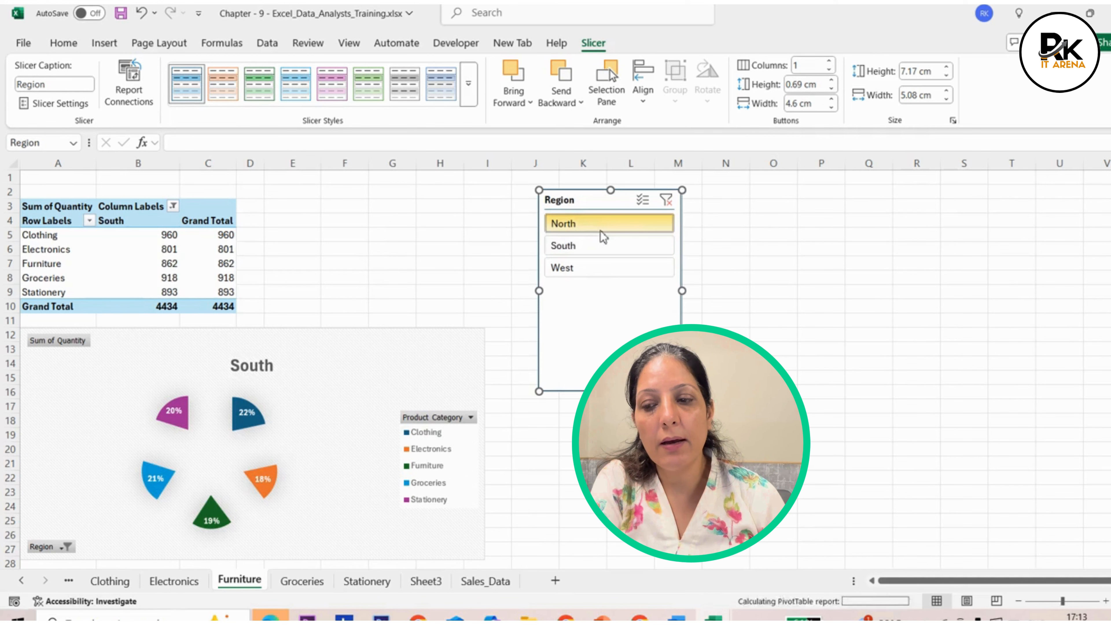
Step: Try several chart styles on the pie chart and apply the one with semi-transparent, outlined slices on a white background
click(317, 432)
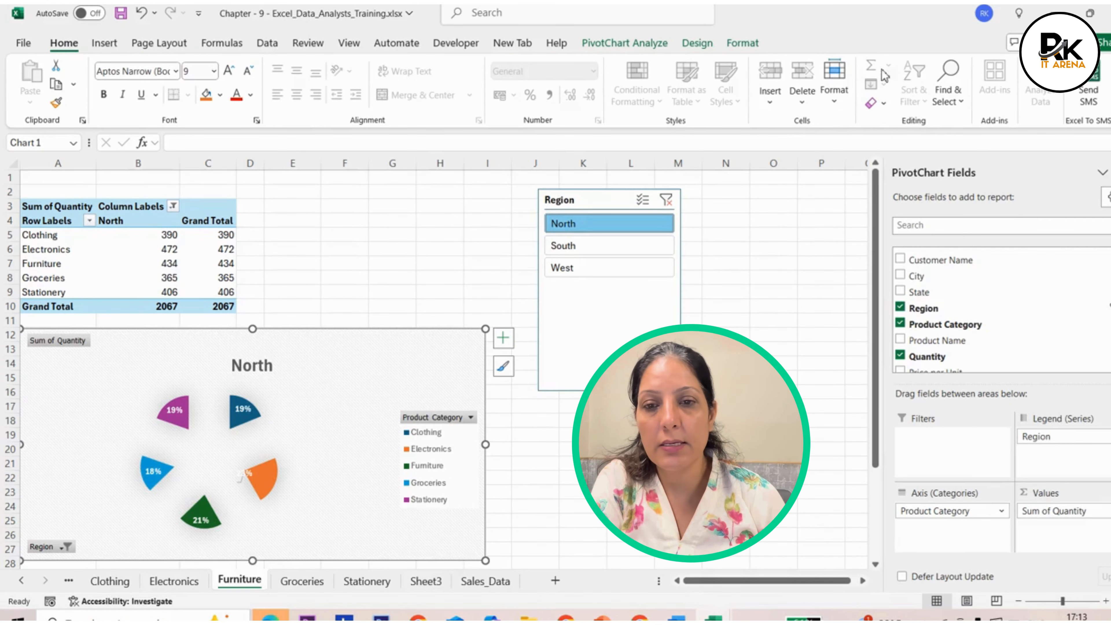
click(697, 43)
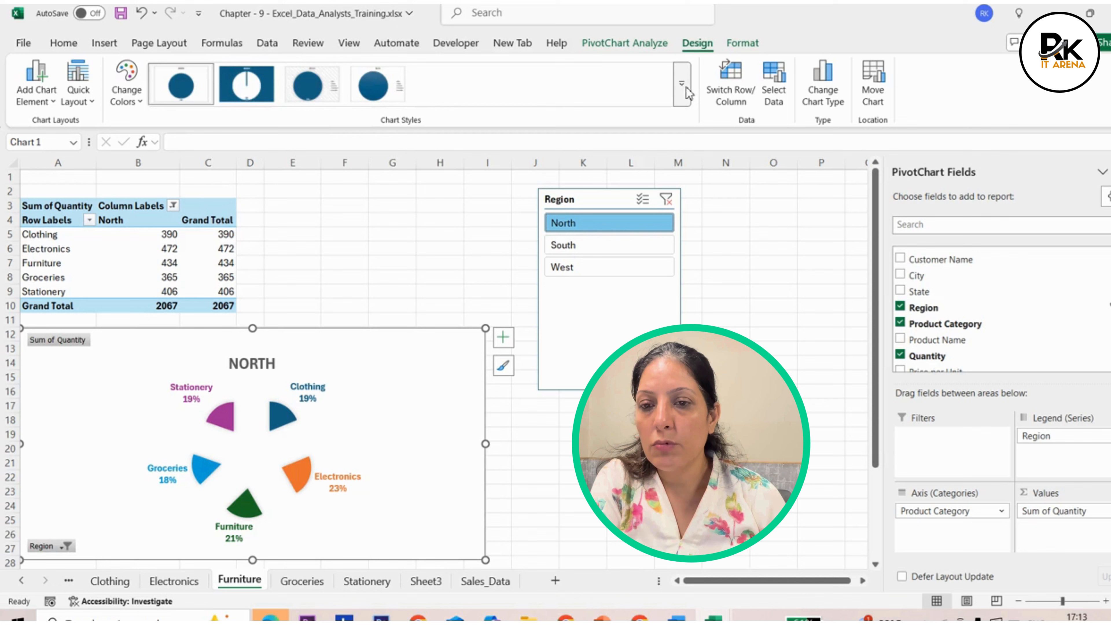
click(684, 89)
click(176, 92)
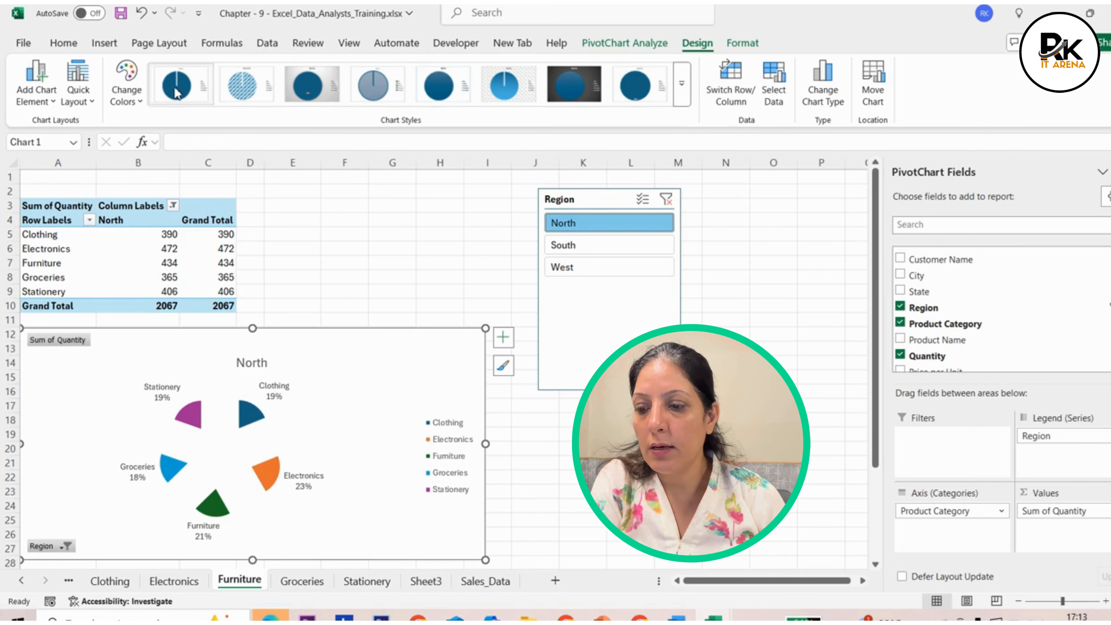
click(380, 89)
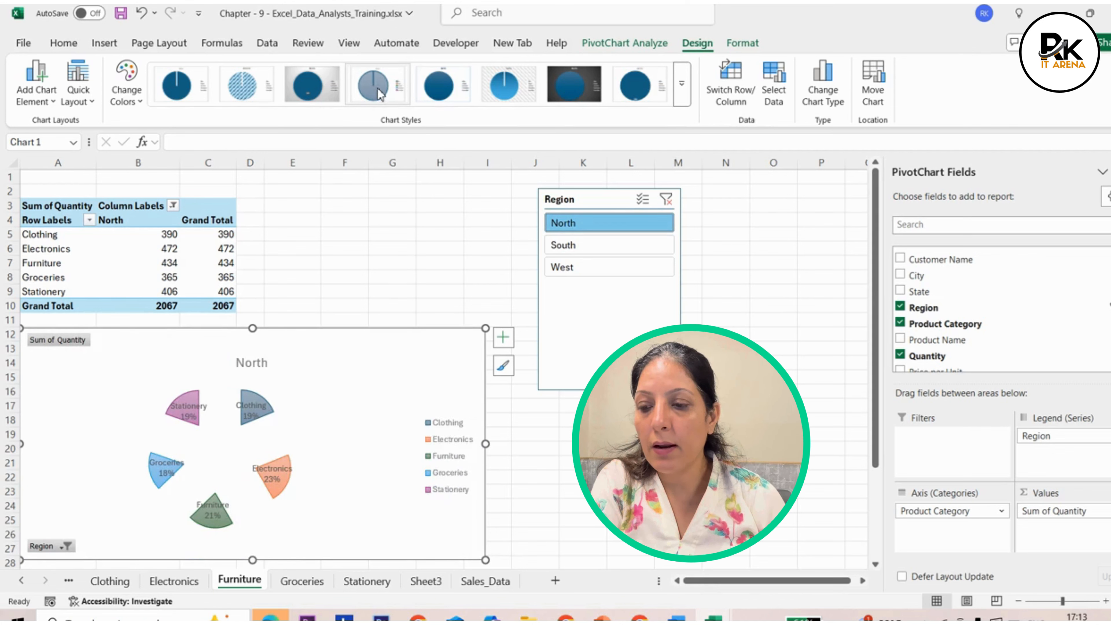
click(316, 88)
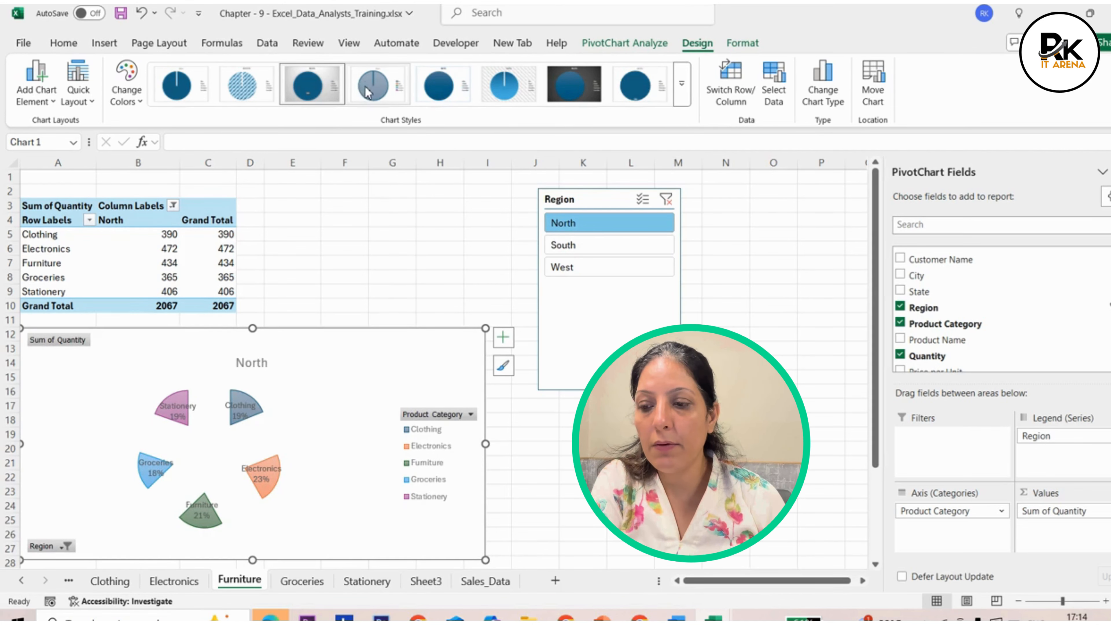
click(374, 89)
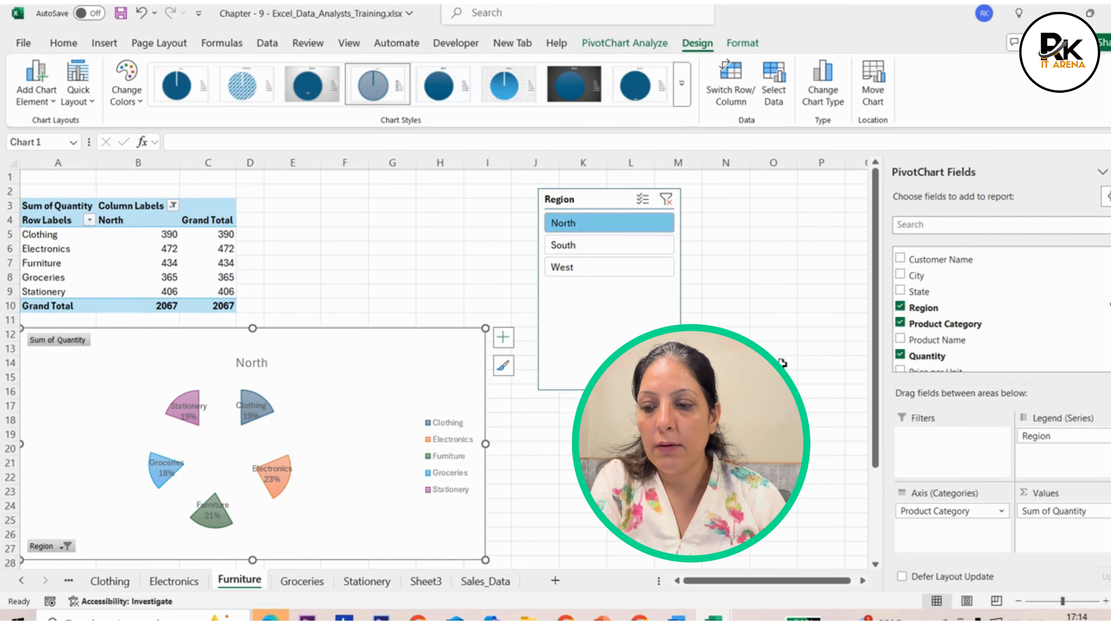
Step: Check the restyled chart by switching the Region slicer between South, West and North, leaving it filtered to West
click(769, 334)
click(576, 248)
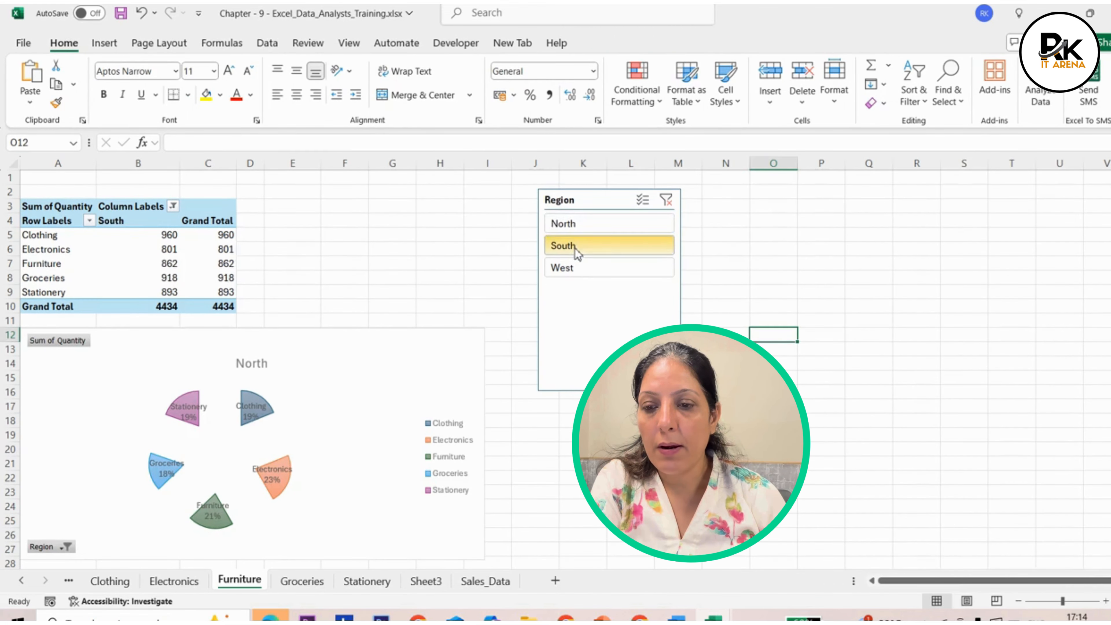
click(581, 271)
click(581, 247)
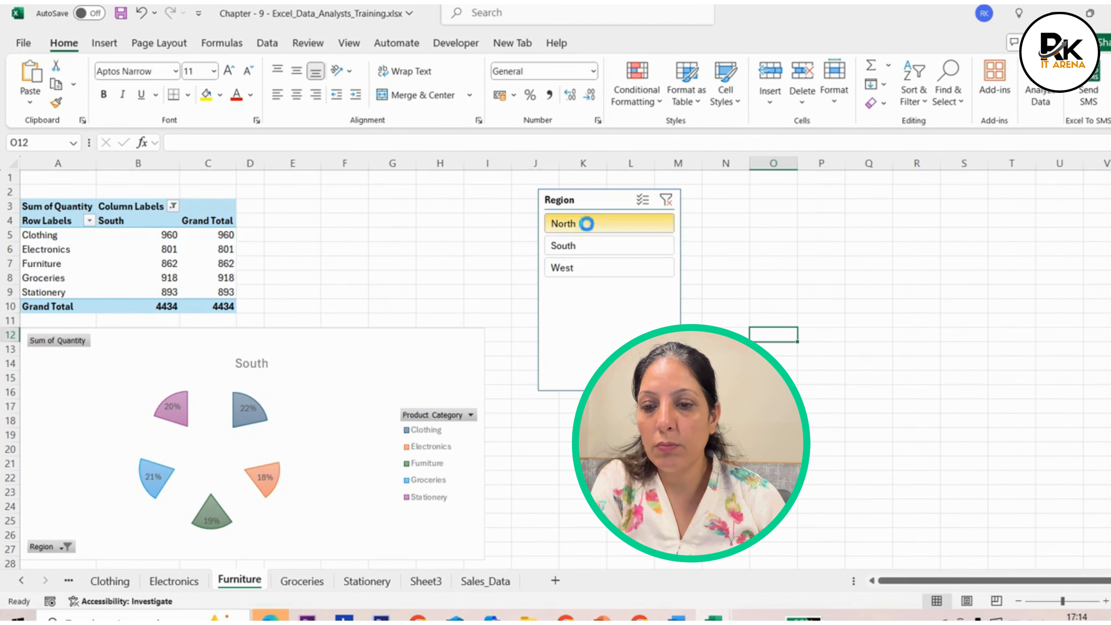
click(584, 223)
click(586, 247)
click(590, 269)
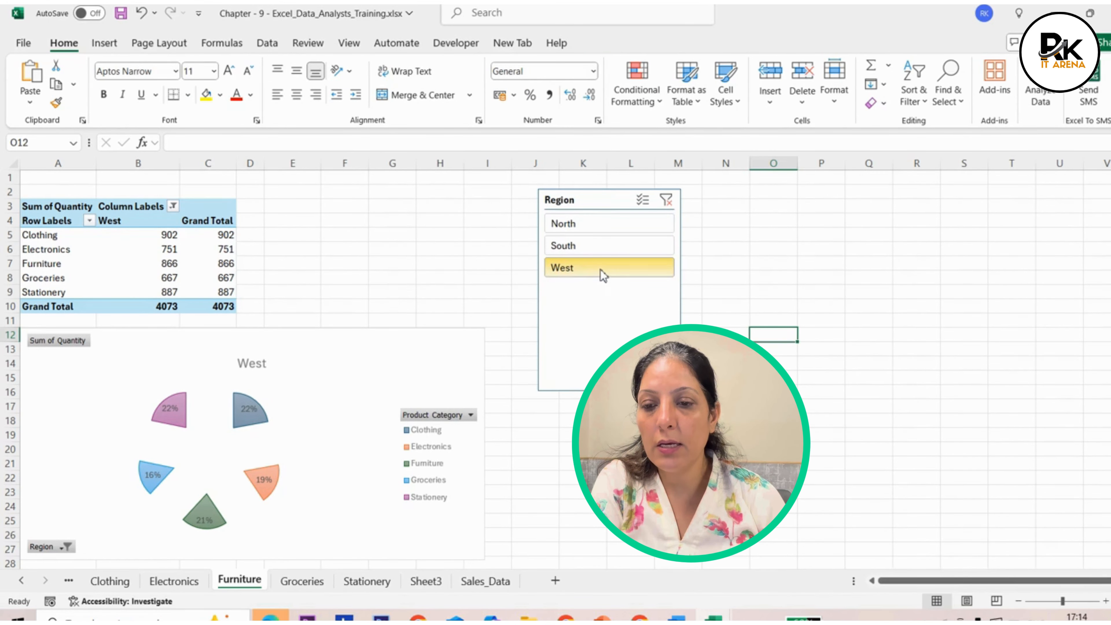
Step: Arrange the Region slicer's buttons in 3 columns and place it, shortened to about 1.69 cm high, beside the PivotTable
click(616, 385)
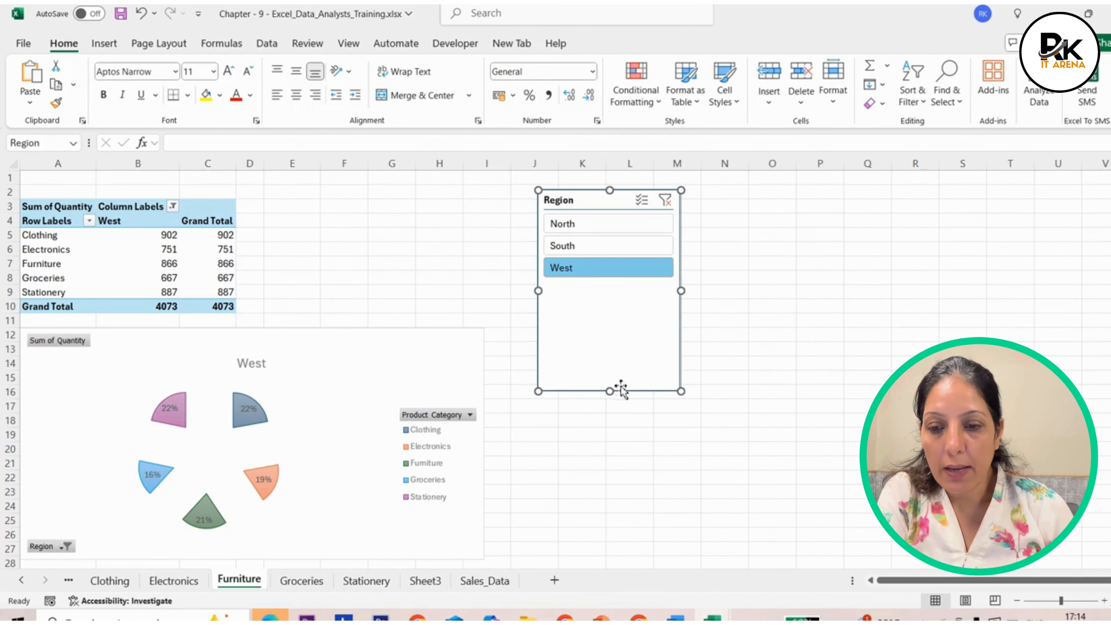
drag(610, 391, 612, 284)
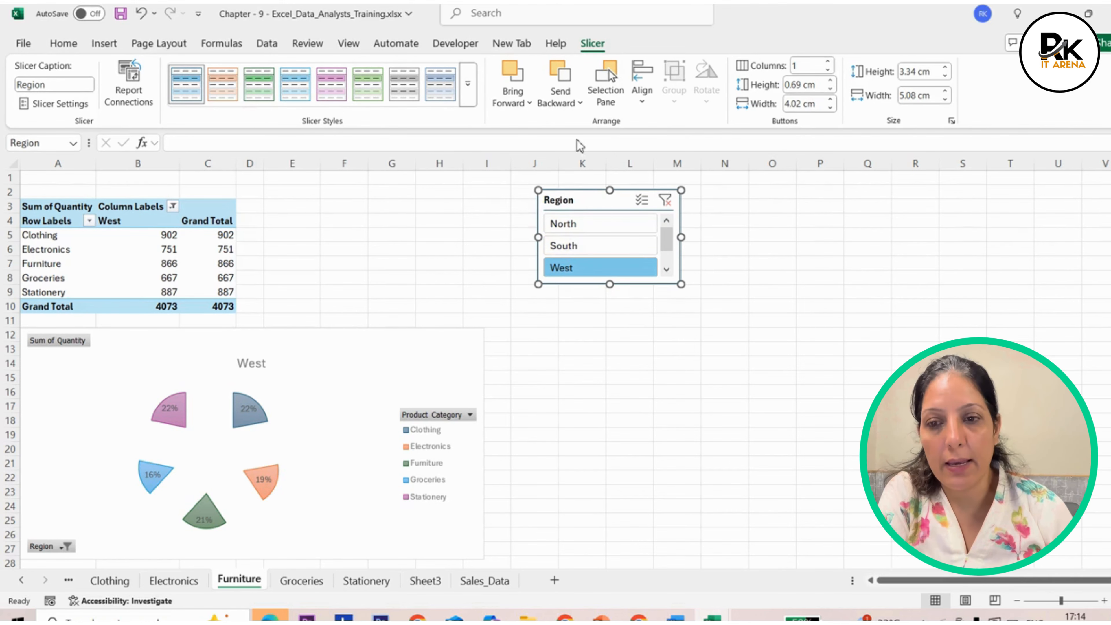
click(725, 264)
click(627, 208)
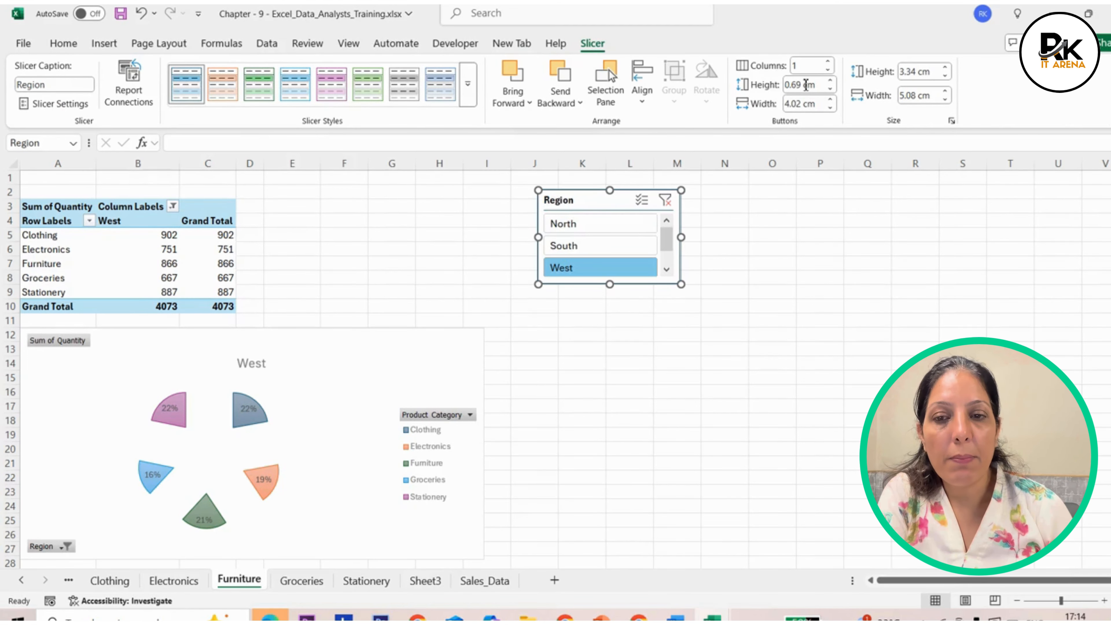
click(828, 64)
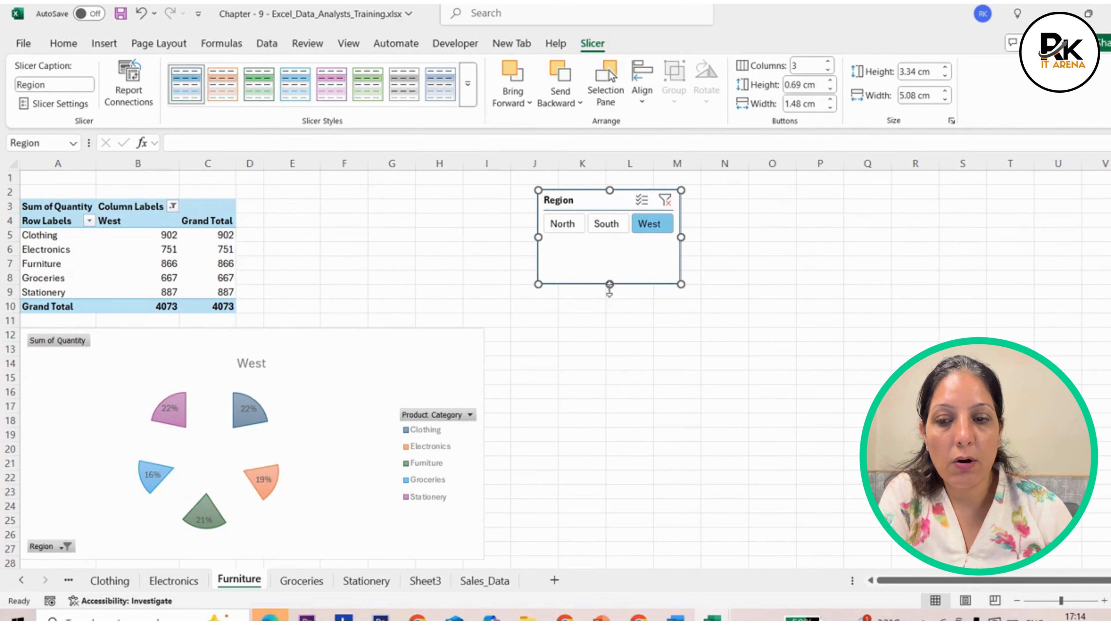
drag(609, 284, 324, 214)
key(Escape)
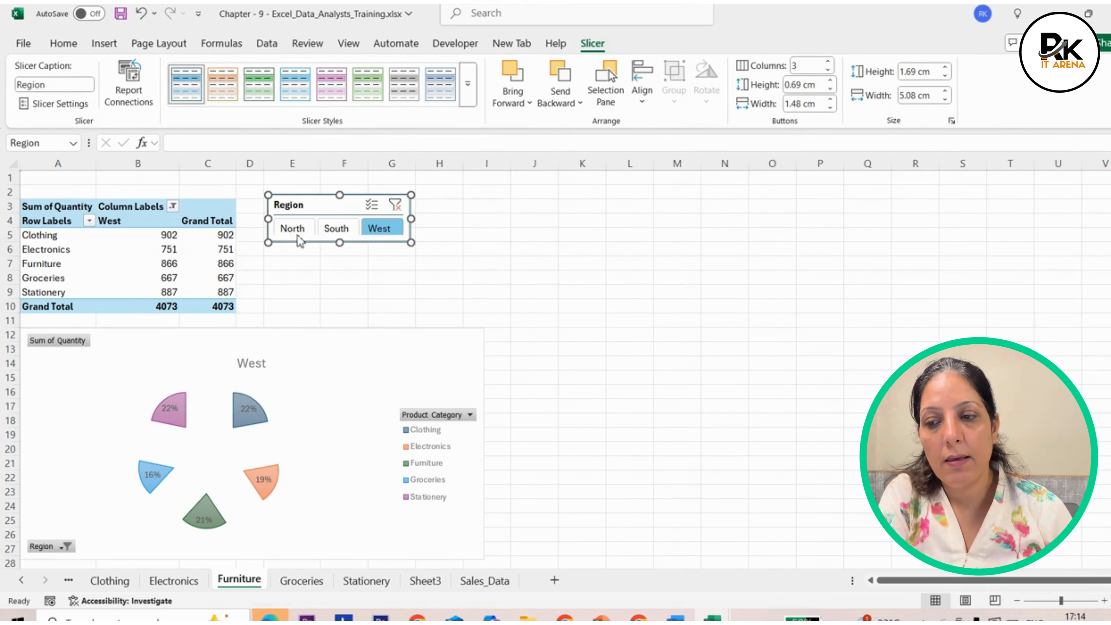
Step: Recheck the PivotTable and pie chart by choosing North, South and West in the rearranged Region slicer, ending on West
click(297, 234)
click(336, 229)
click(379, 232)
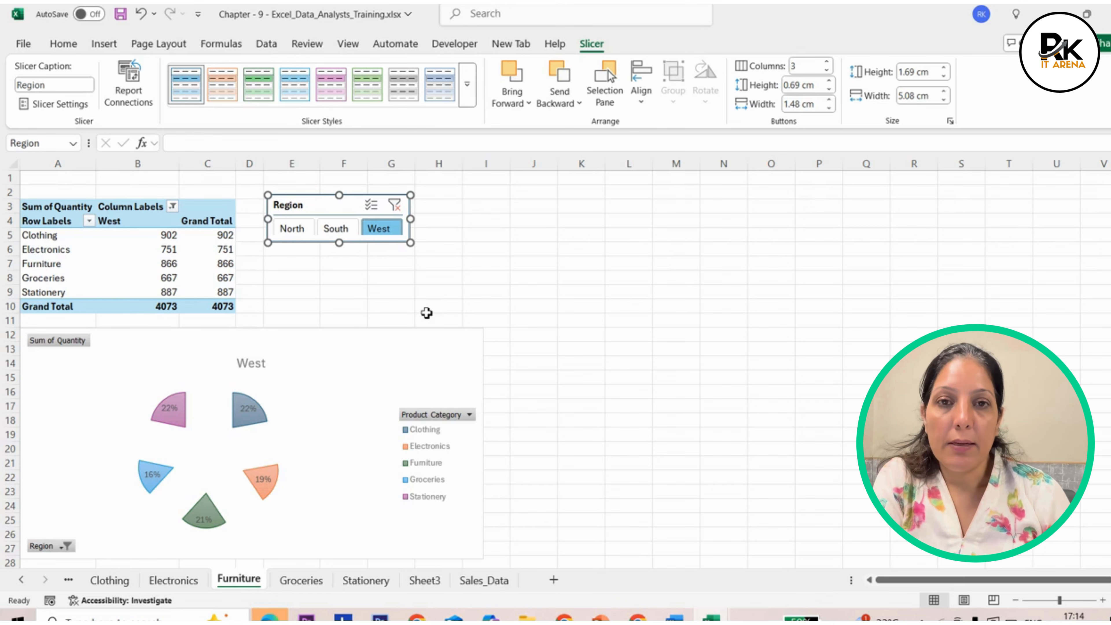
Step: Create a new PivotTable on its own worksheet from the Sales_Data table
click(476, 584)
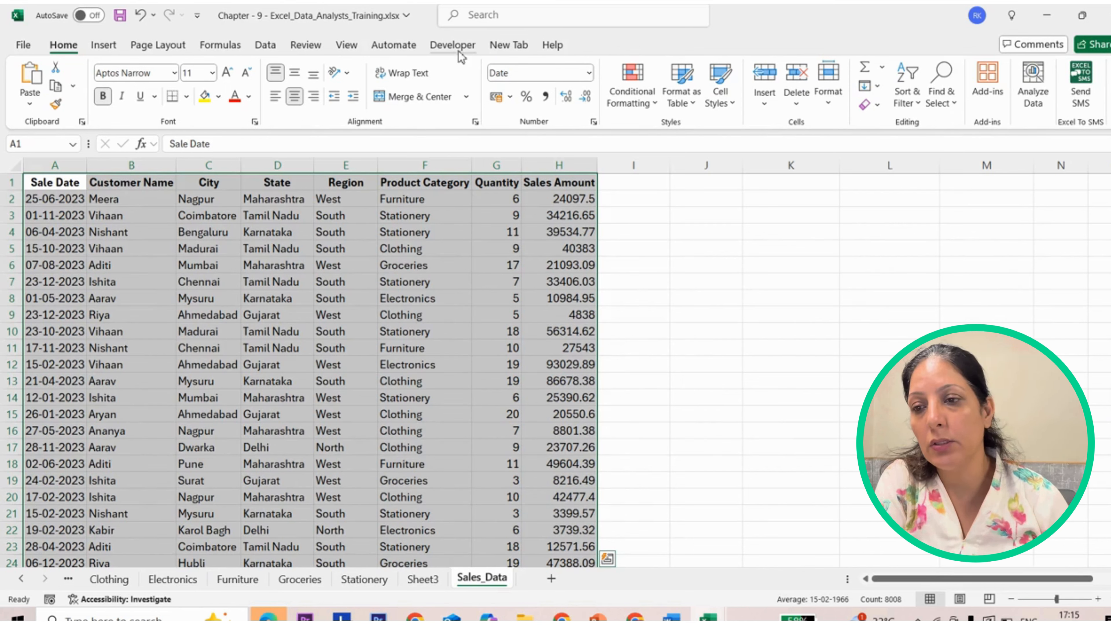
click(105, 45)
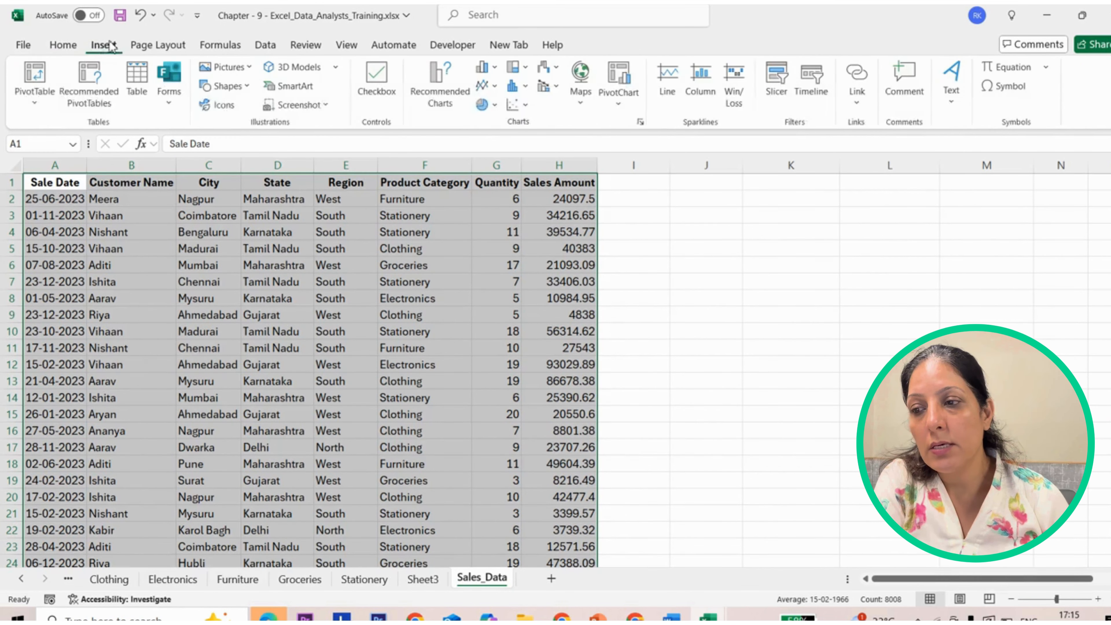
click(38, 94)
click(48, 128)
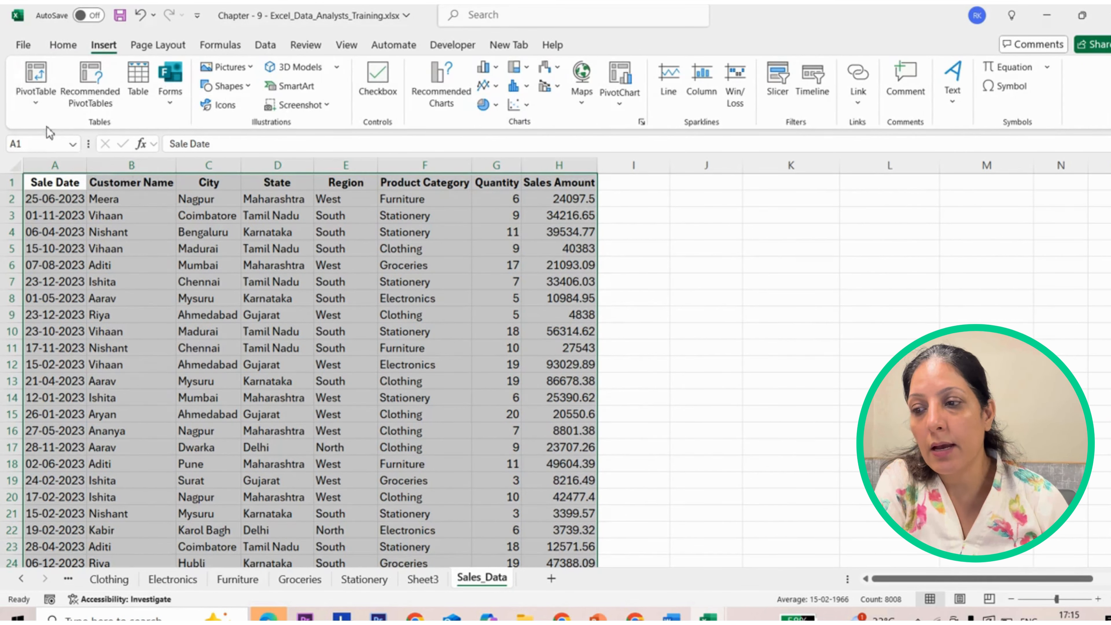
click(852, 345)
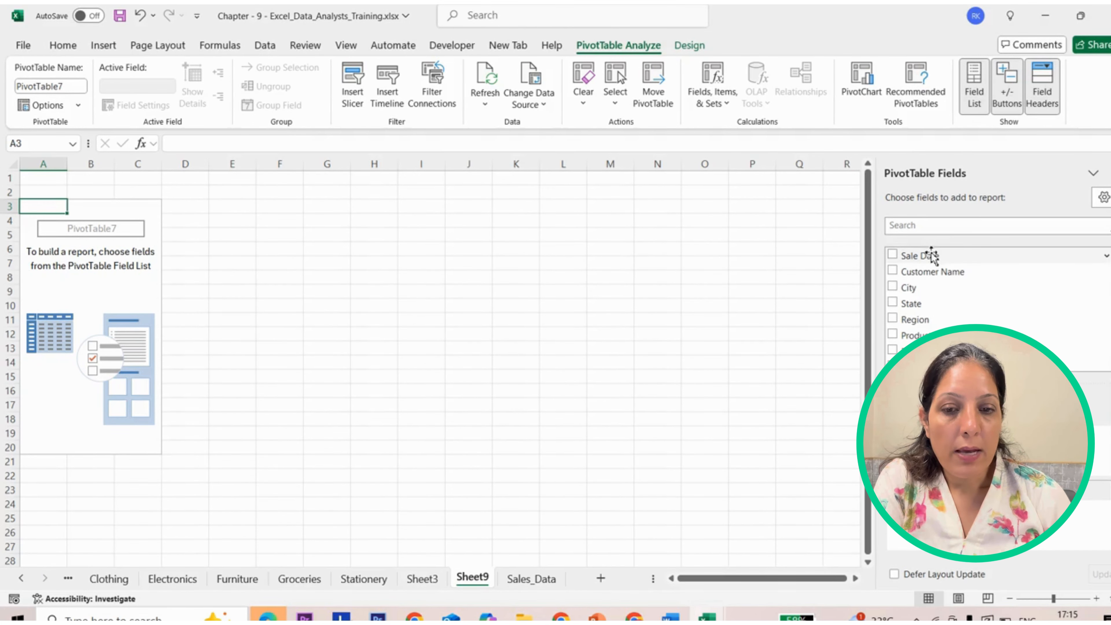
Step: Add Sale Date to the PivotTable's rows and Quantity to its values as a sum
click(939, 262)
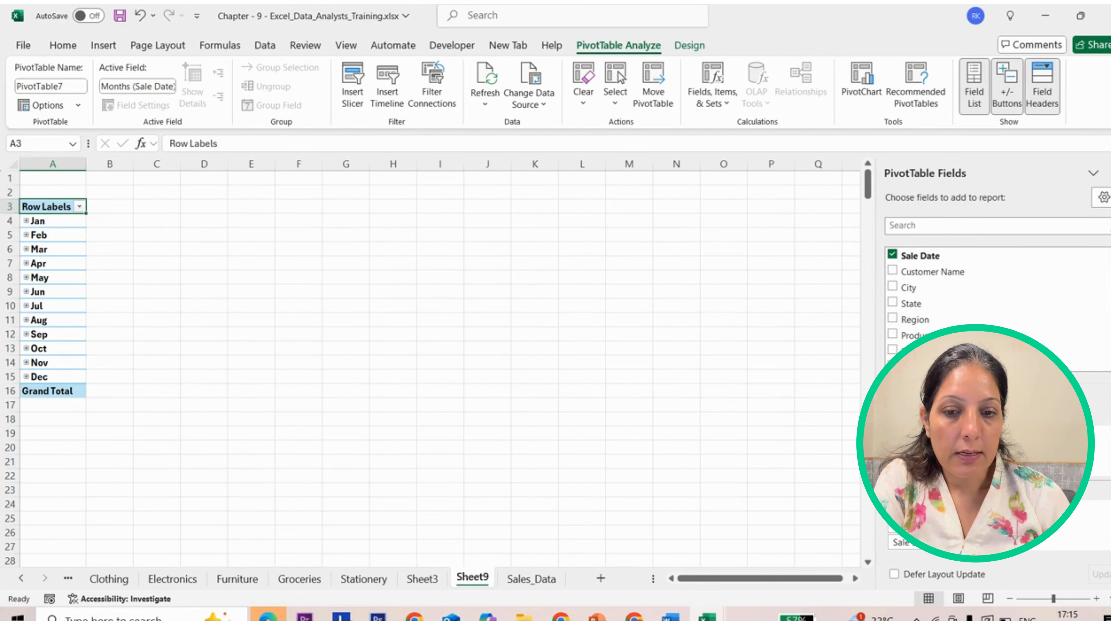
drag(940, 366, 1049, 540)
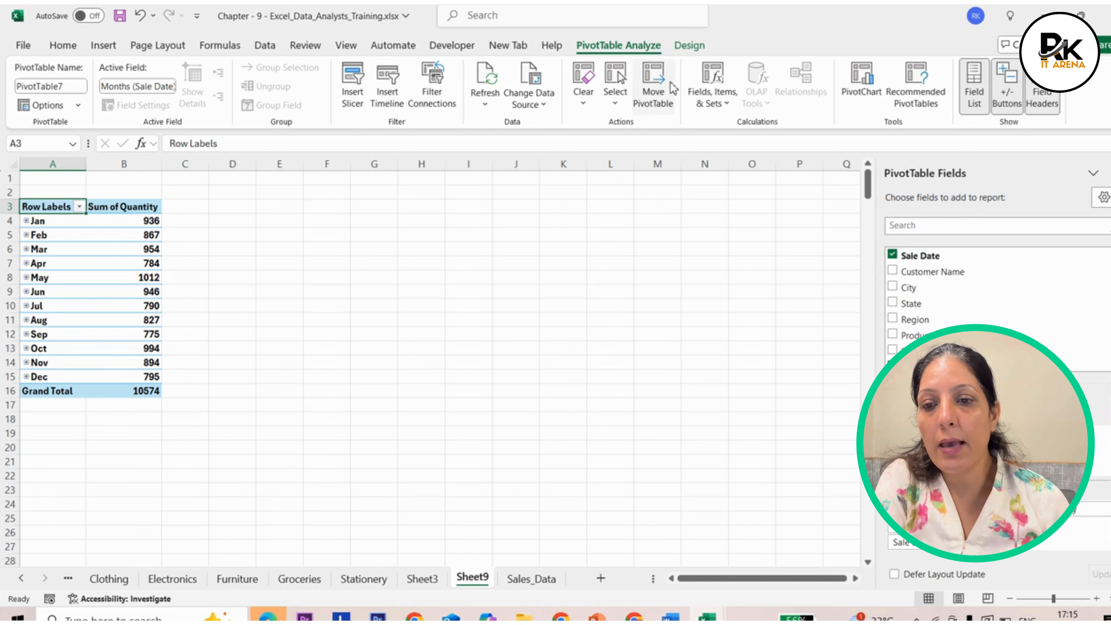
click(100, 219)
click(74, 209)
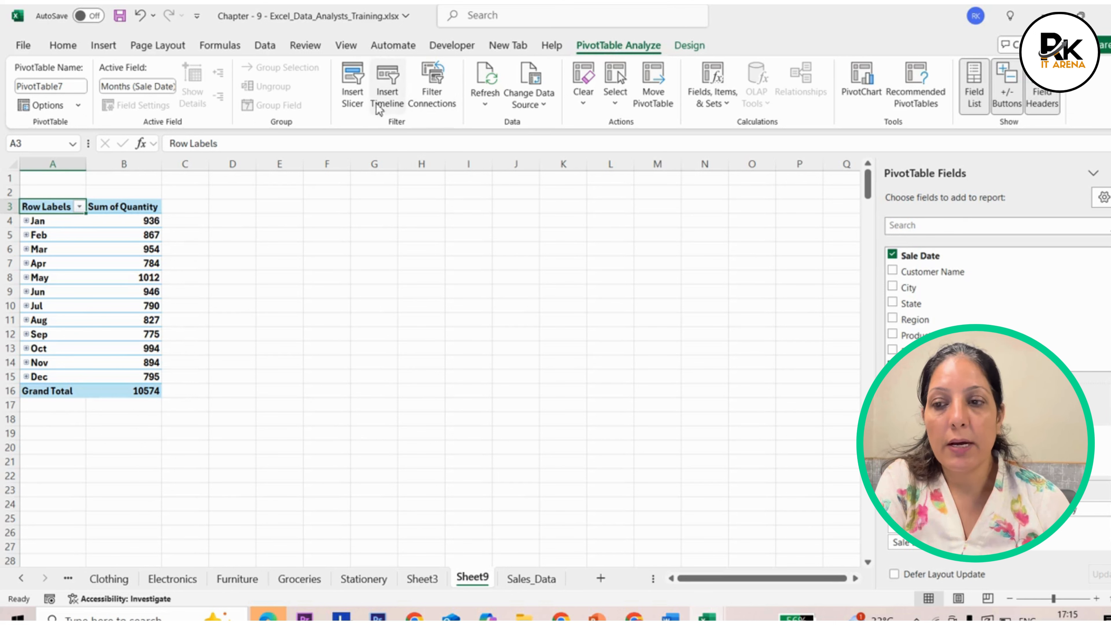
Step: Insert a timeline for Sale Date and place it beside the PivotTable
click(387, 98)
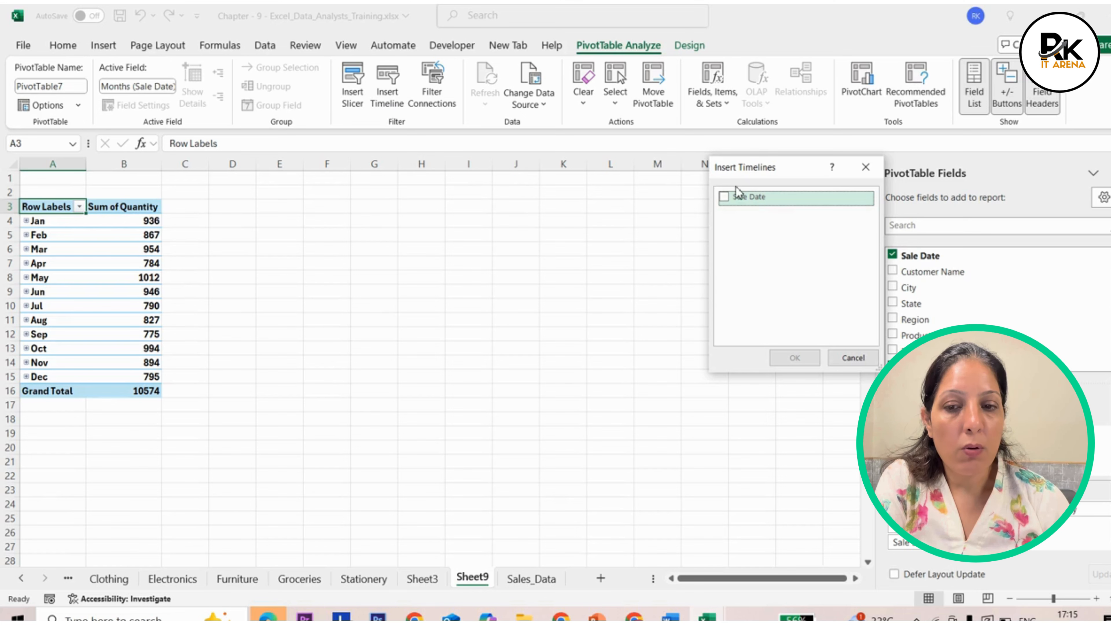
click(724, 197)
click(782, 359)
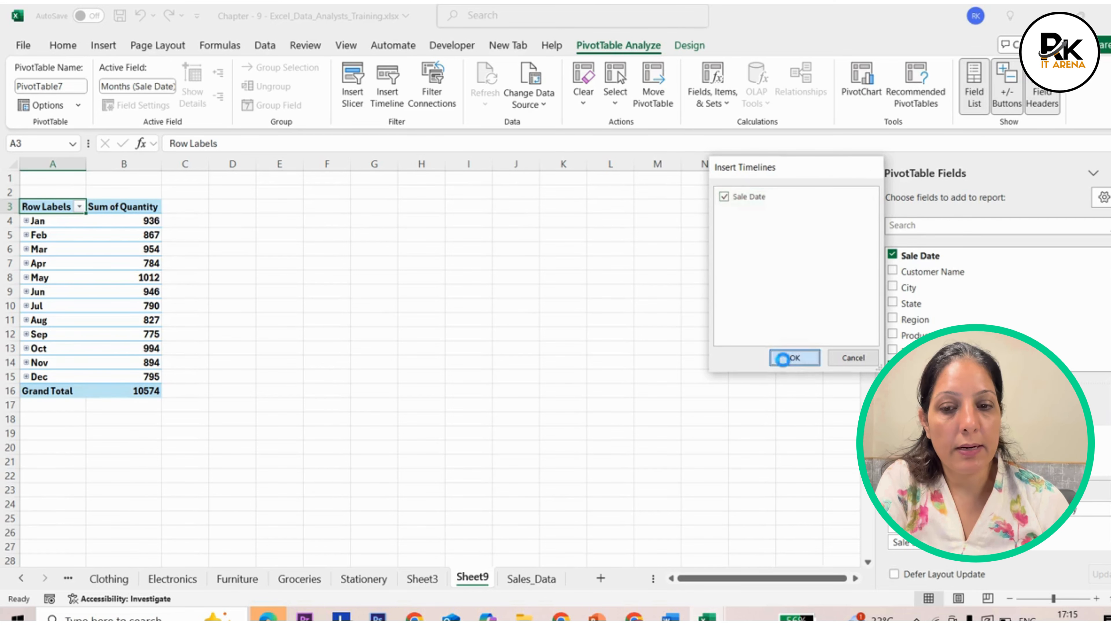
drag(432, 334, 378, 234)
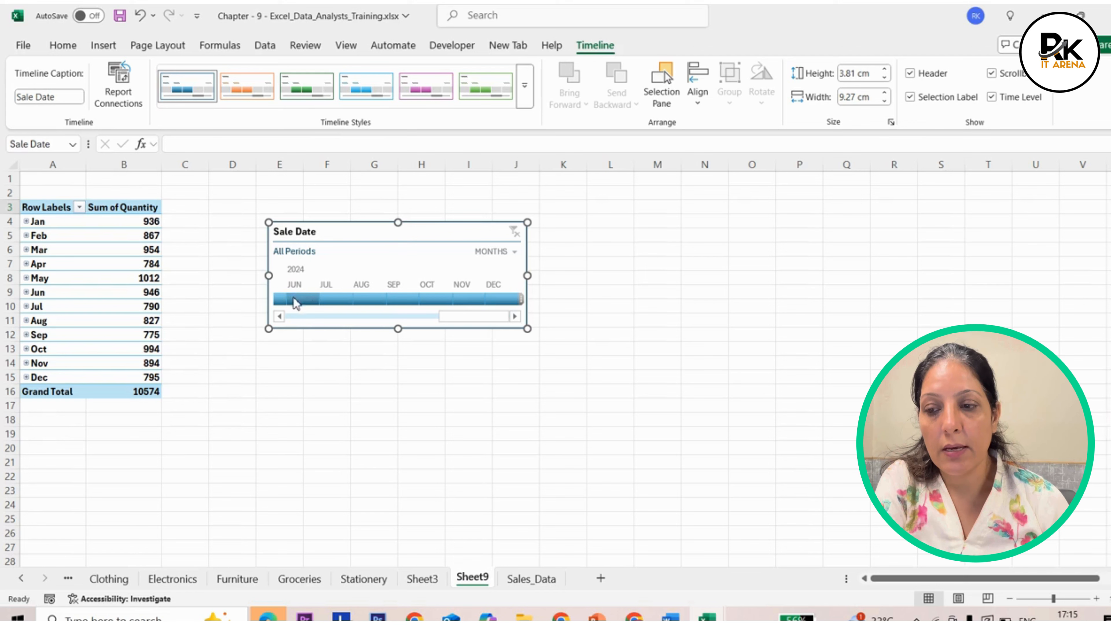
Step: Check the PivotTable for individual 2023 months with the Sale Date timeline, including February, April and May, ending on January 2023
drag(470, 313, 205, 315)
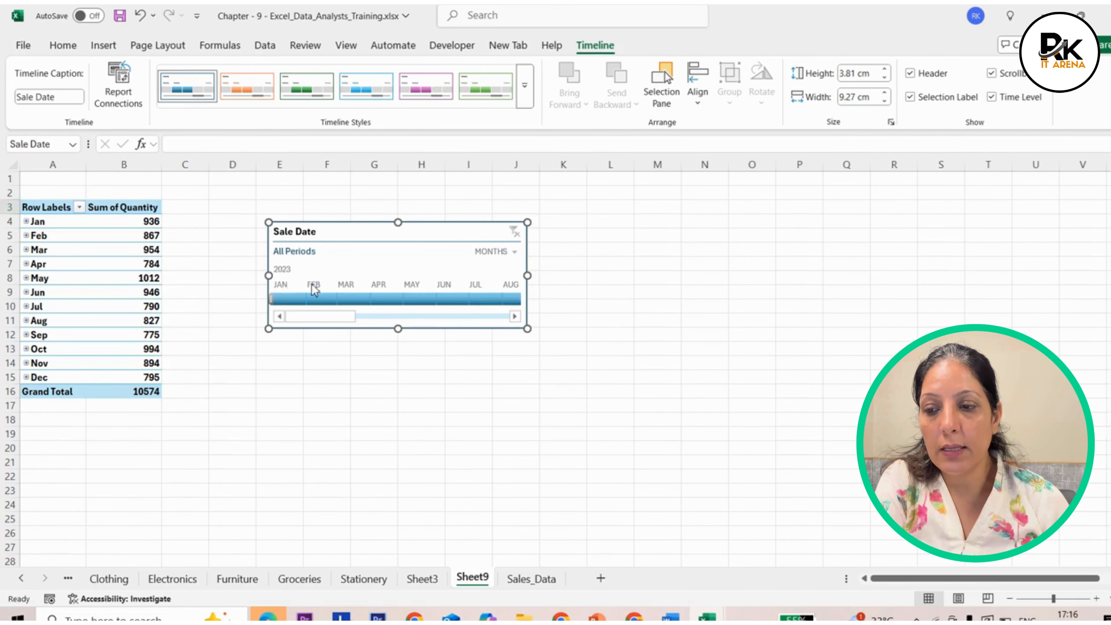
click(318, 301)
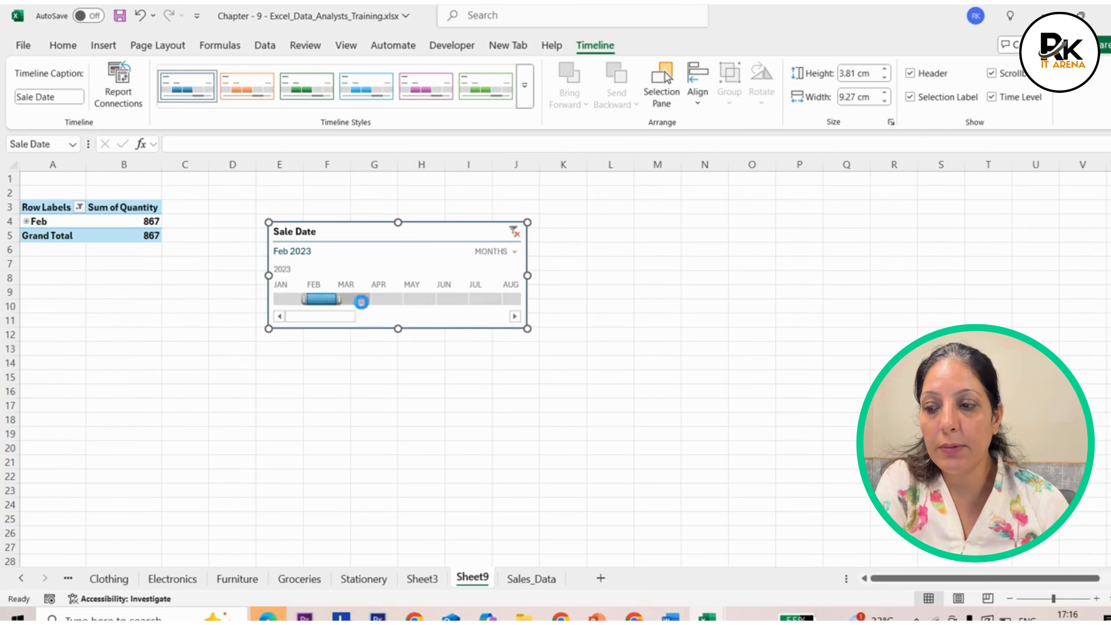
click(360, 301)
click(390, 301)
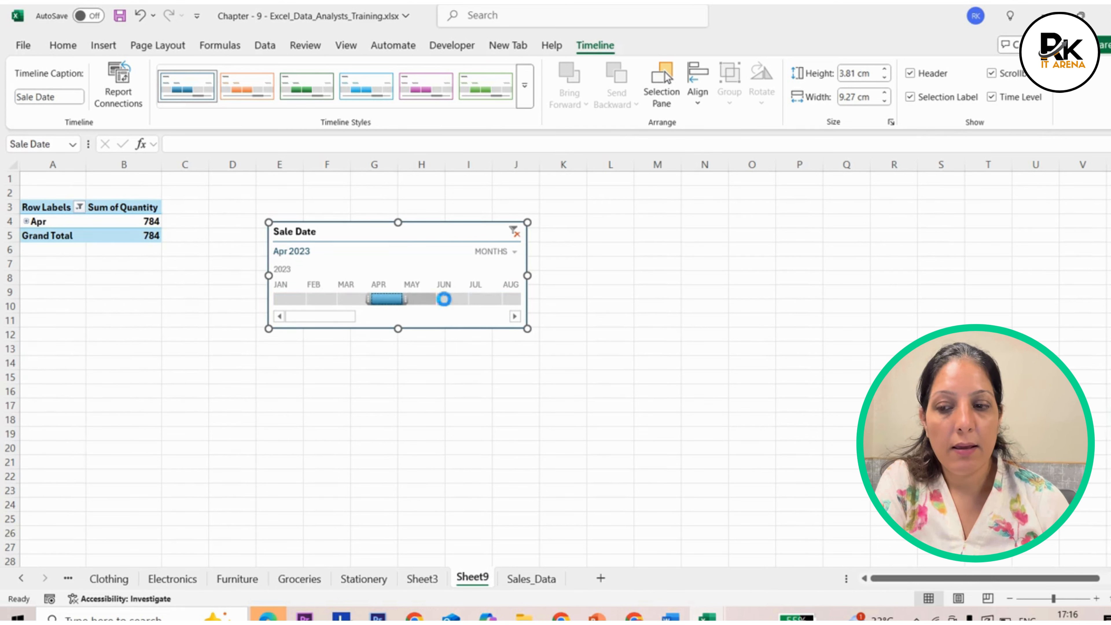
click(423, 299)
click(449, 300)
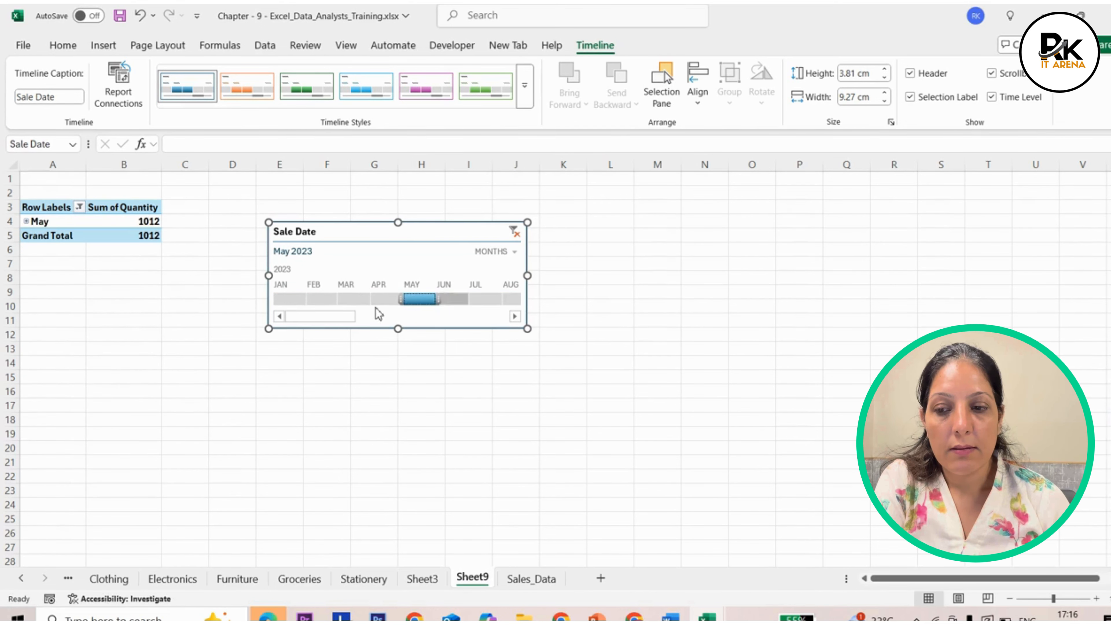
click(322, 302)
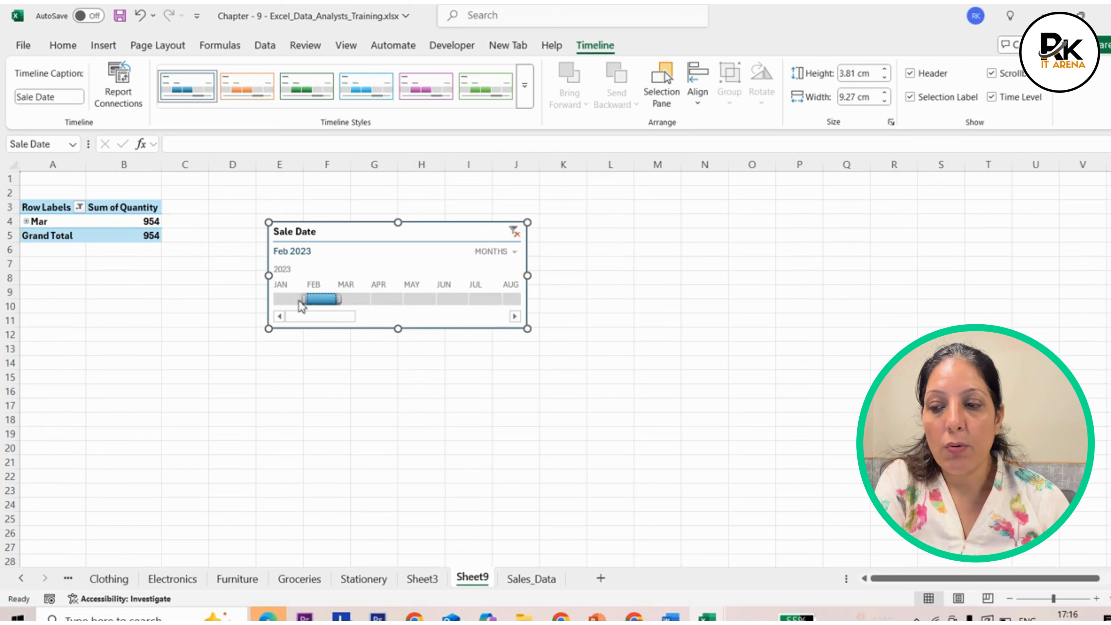
click(301, 301)
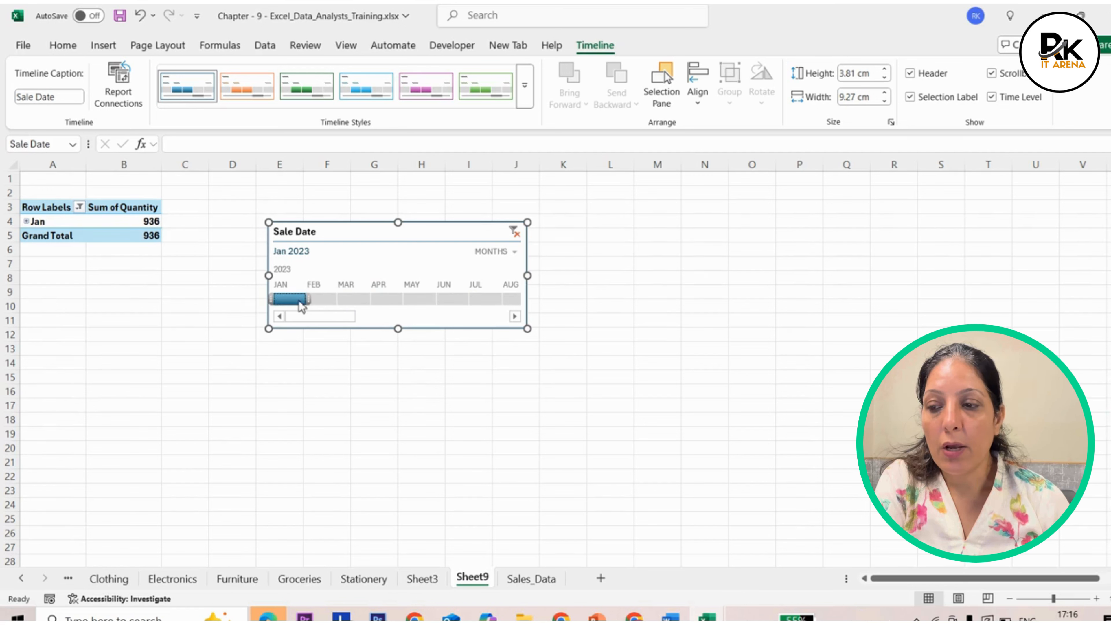
Step: Switch the Sale Date timeline to quarters and filter the PivotTable to Q1 2023
click(516, 253)
click(506, 293)
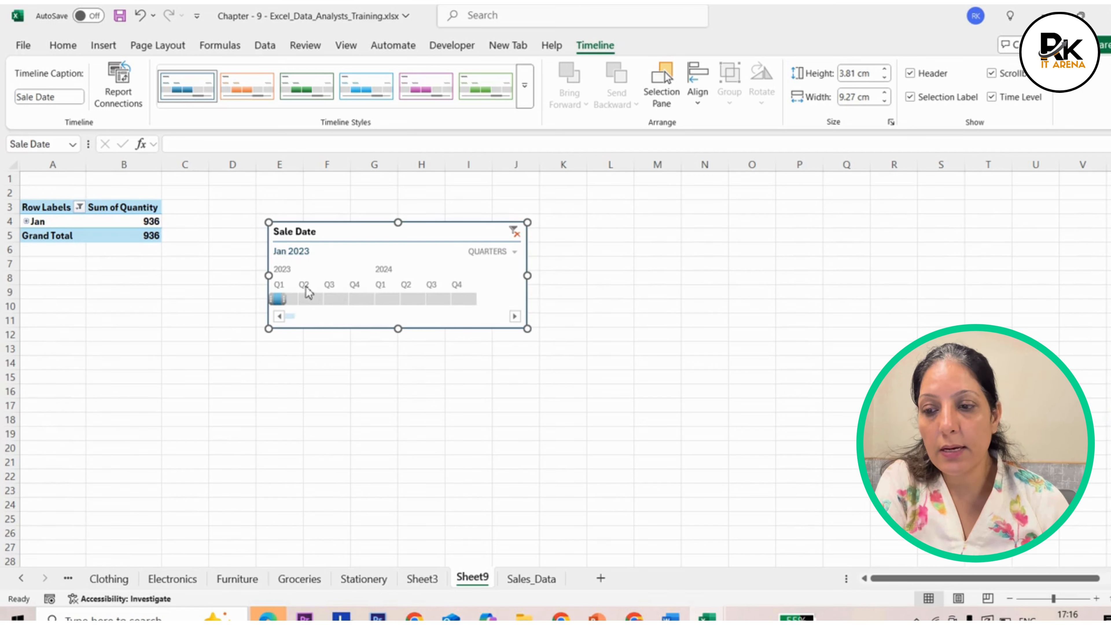
click(279, 300)
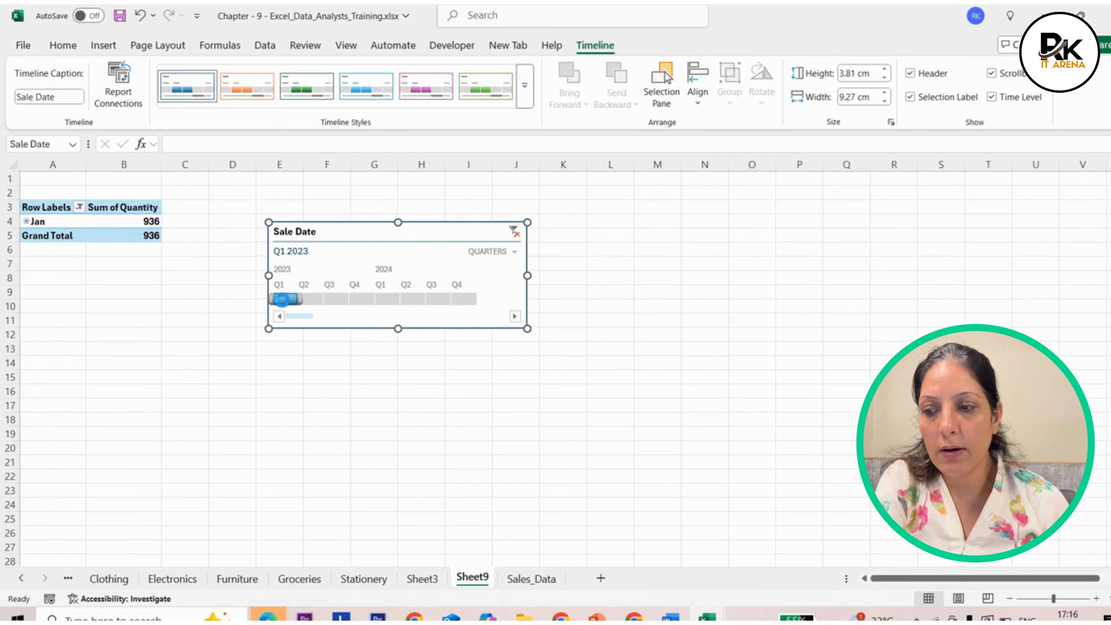
Step: Switch the timeline to days and filter the PivotTable to January 7 and to January 6, 2023
click(514, 252)
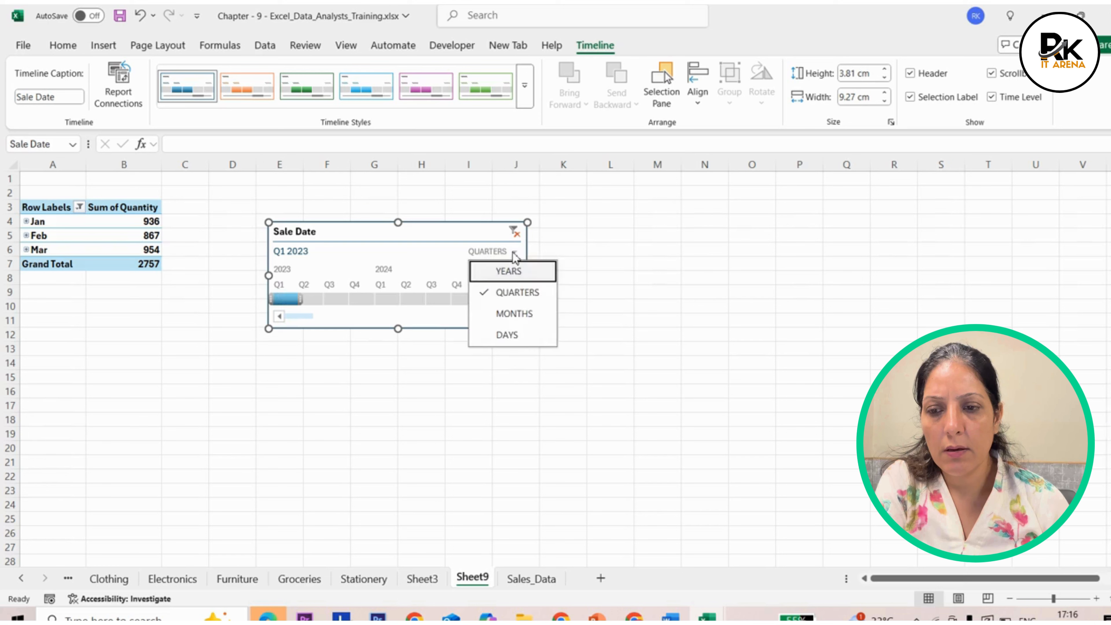
click(515, 336)
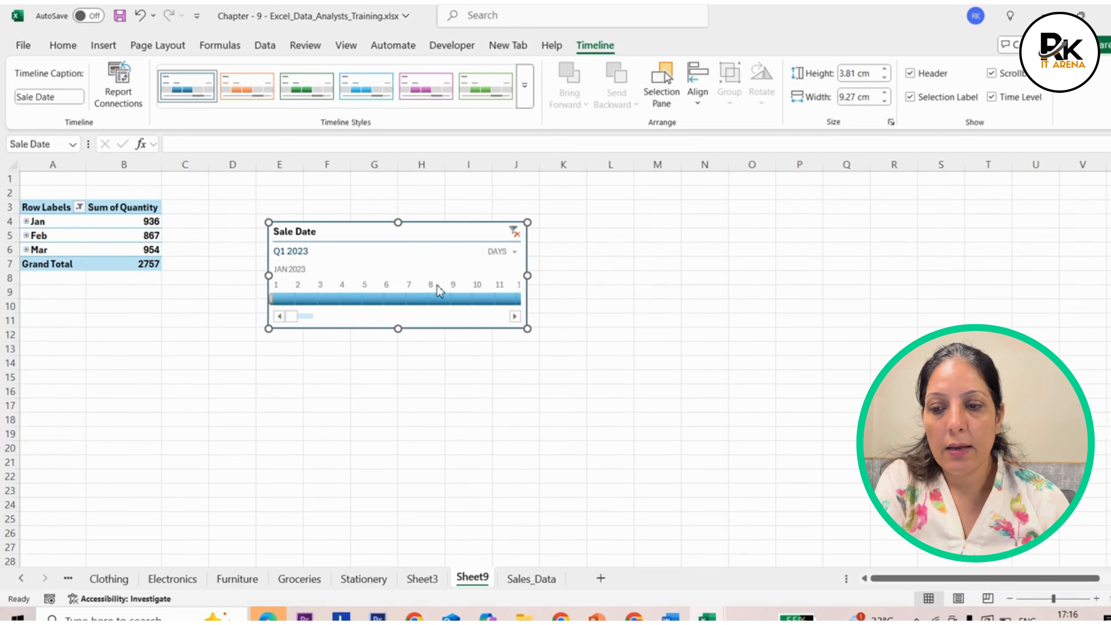
click(417, 292)
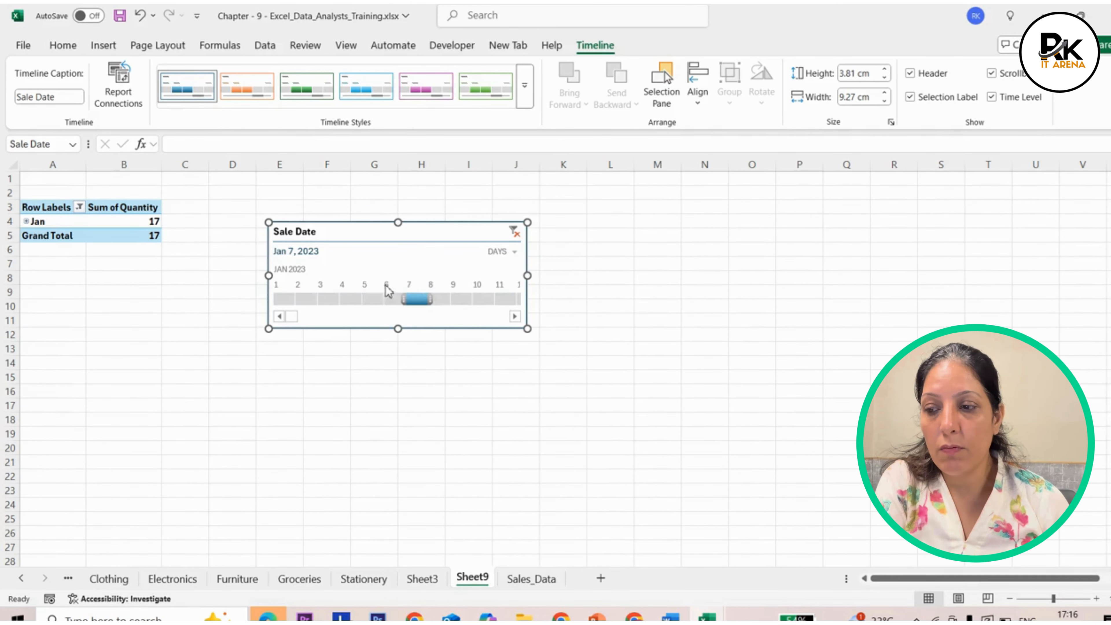
click(387, 297)
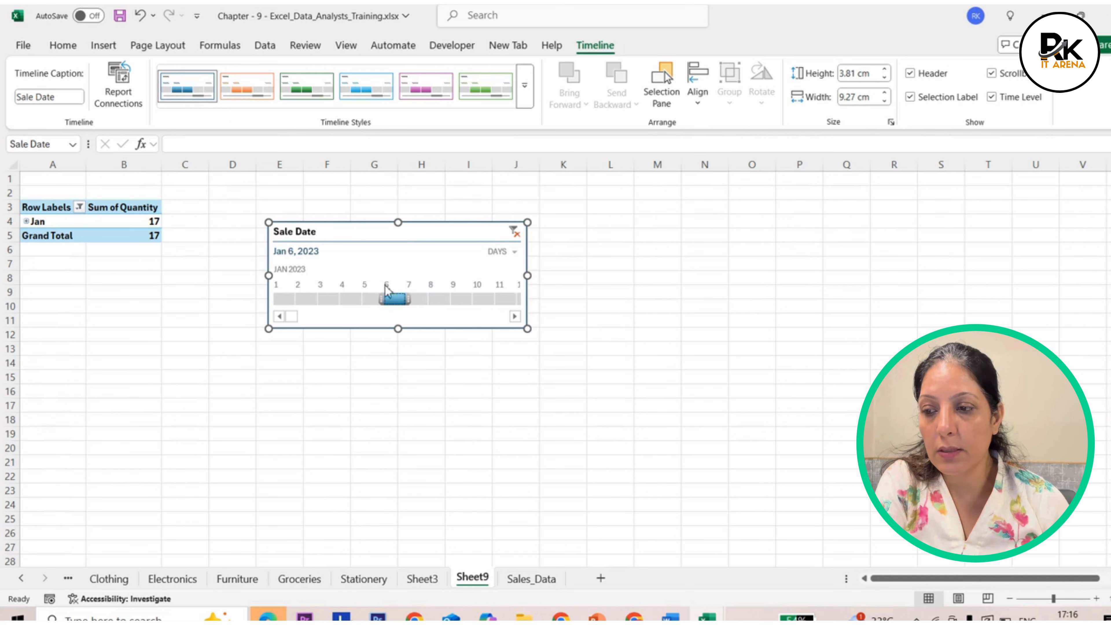
Step: Set the timeline back to months, try single months and filter the PivotTable to the range April to June 2023
click(514, 252)
click(530, 314)
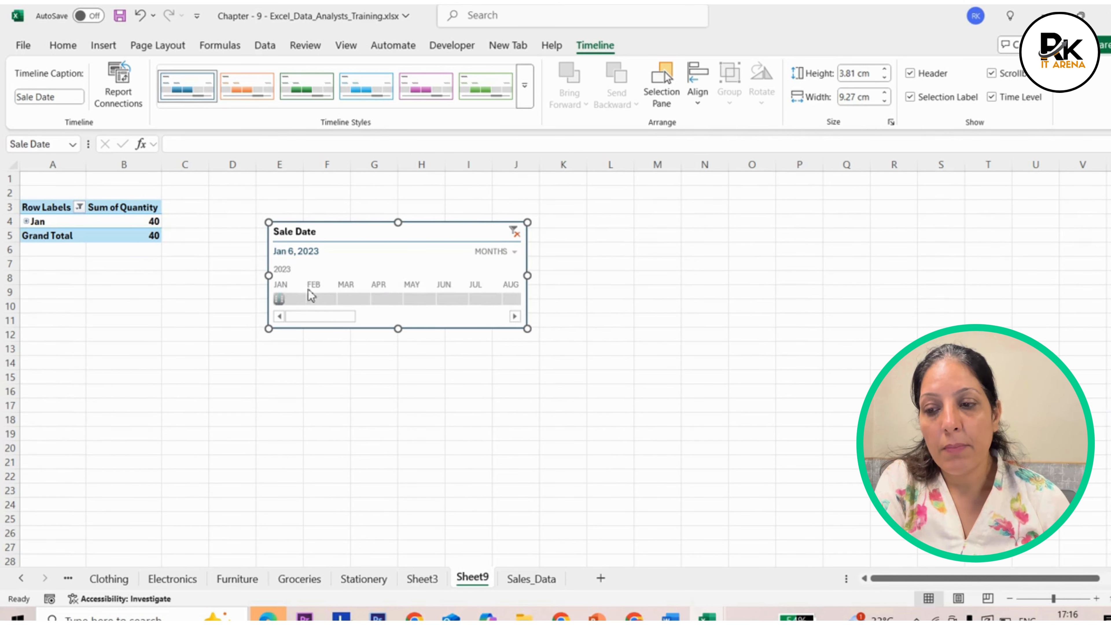
click(379, 298)
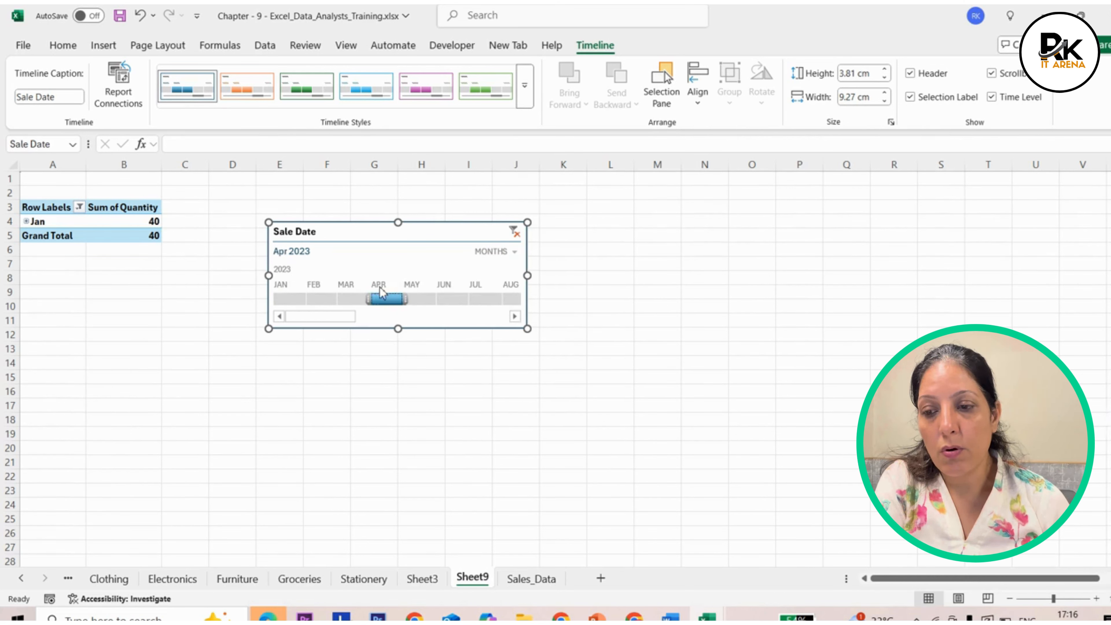
click(418, 300)
click(453, 300)
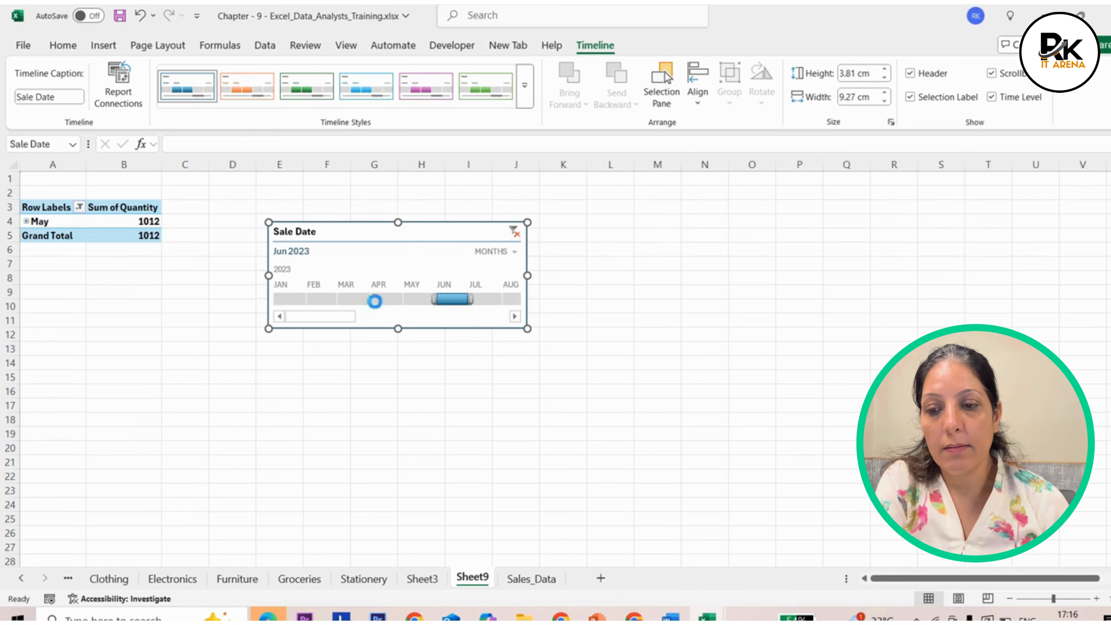
click(384, 299)
shift+click(449, 301)
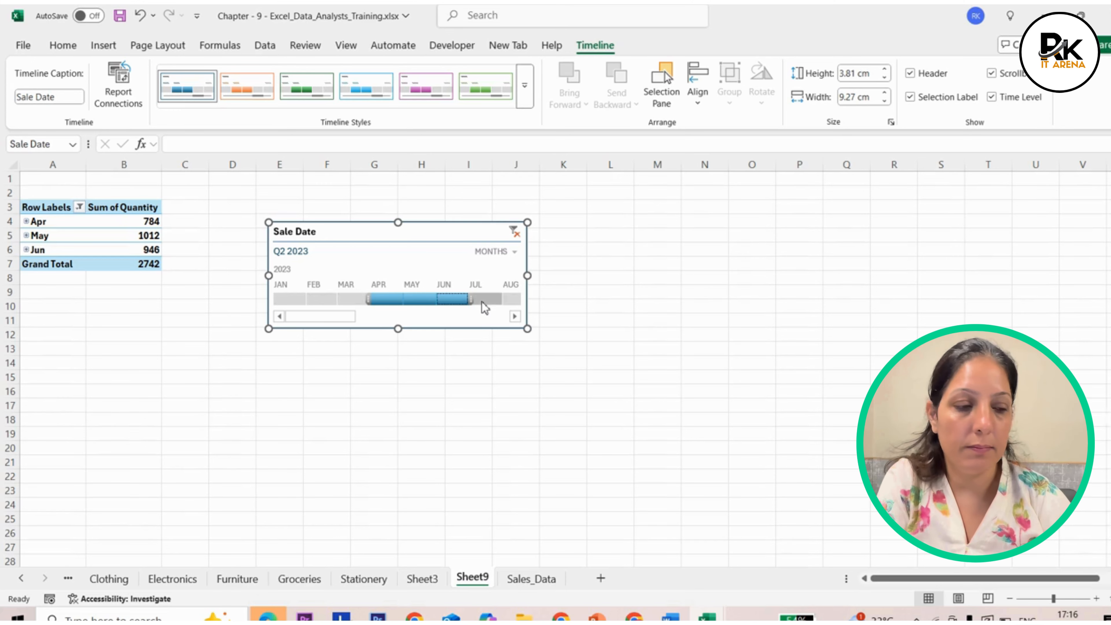
Step: Delete the Sale Date timeline and add Product Category to the PivotTable's columns
key(Delete)
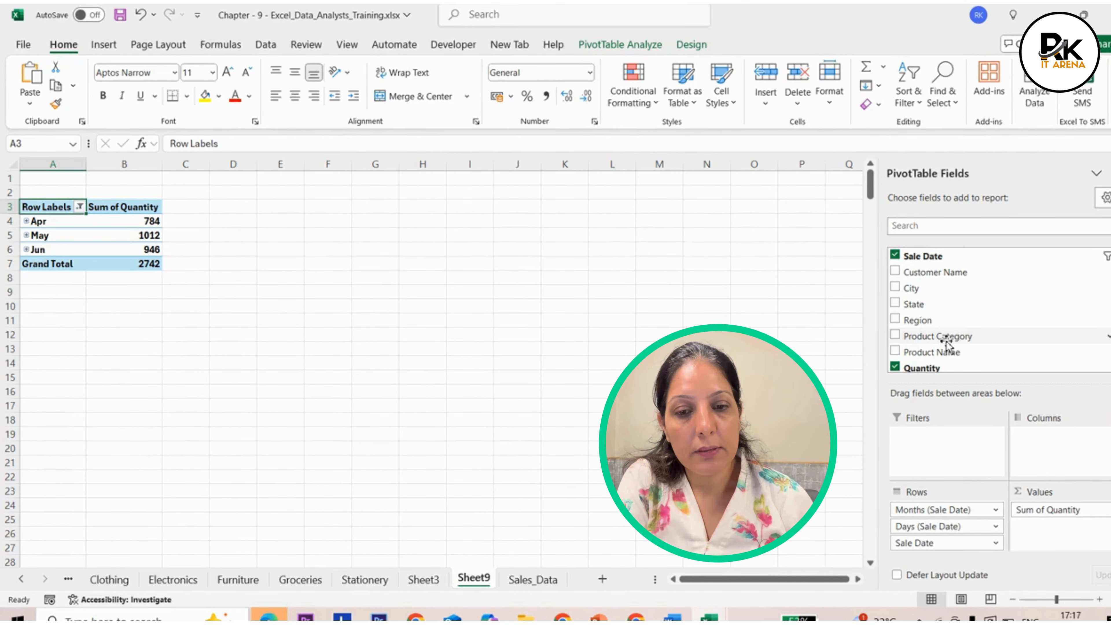
drag(946, 345, 1050, 451)
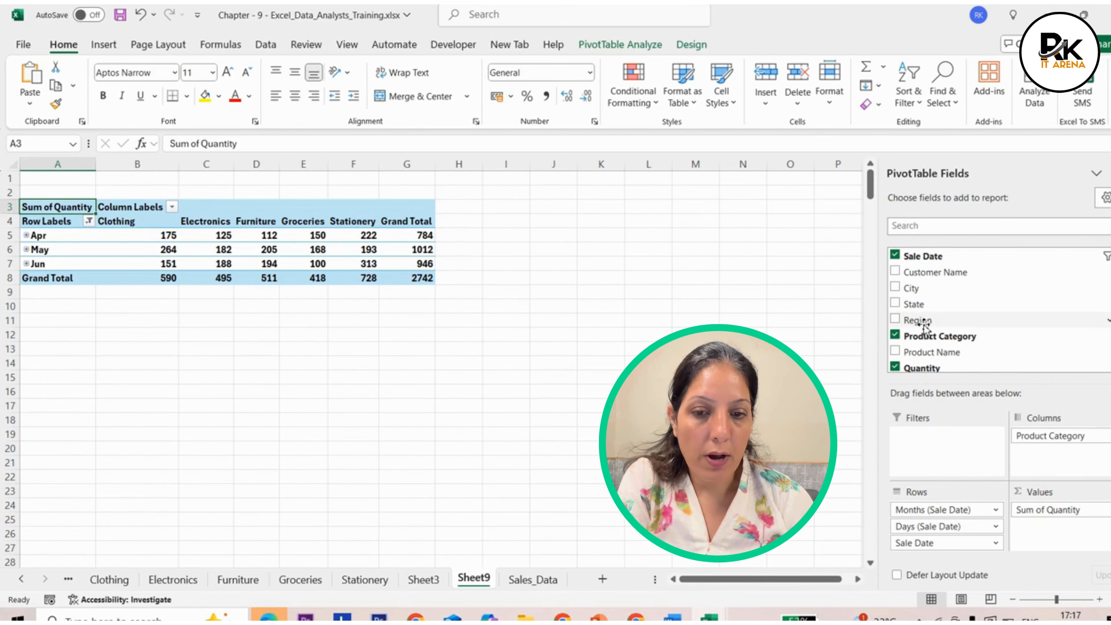
Step: Remove the Months, Days and Sale Date fields from the PivotTable's rows and use State there instead
drag(917, 307, 976, 518)
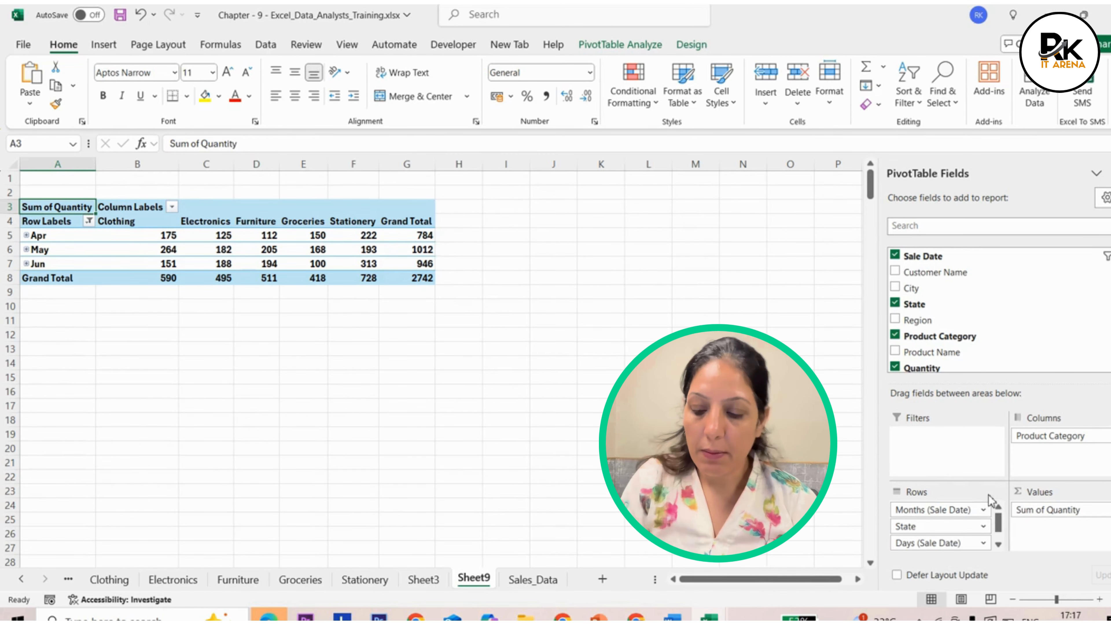
key(ctrl+z)
drag(1002, 320, 1031, 312)
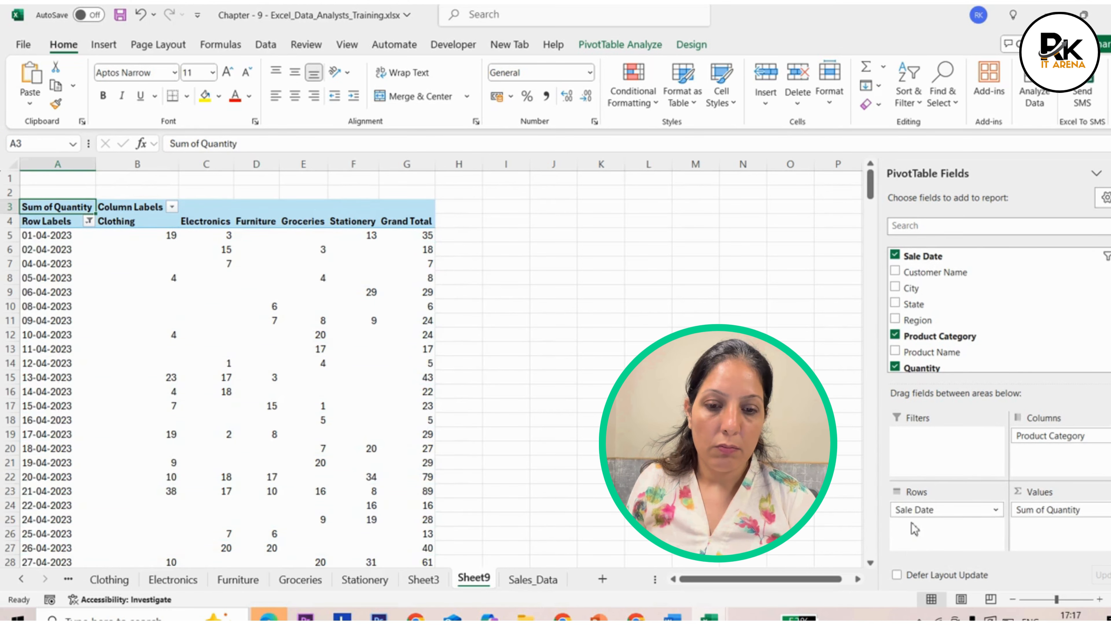
mouse_move(940, 510)
mouse_down()
mouse_move(1014, 293)
mouse_move(933, 302)
mouse_move(940, 509)
mouse_up()
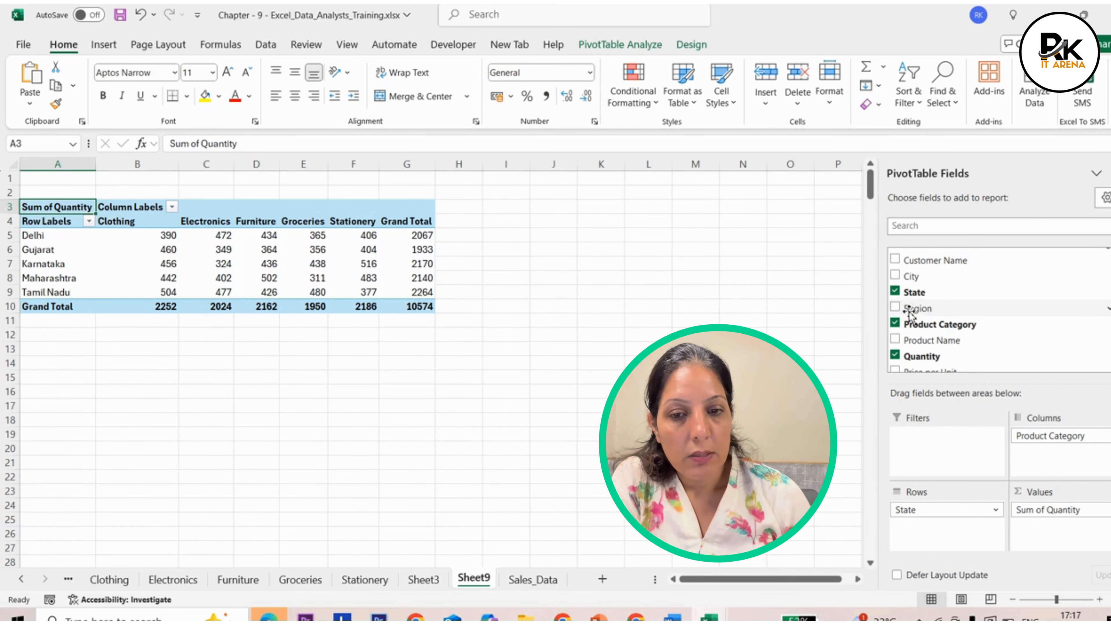
Step: Try Region below State in the PivotTable's rows and take it out again
drag(917, 309, 935, 541)
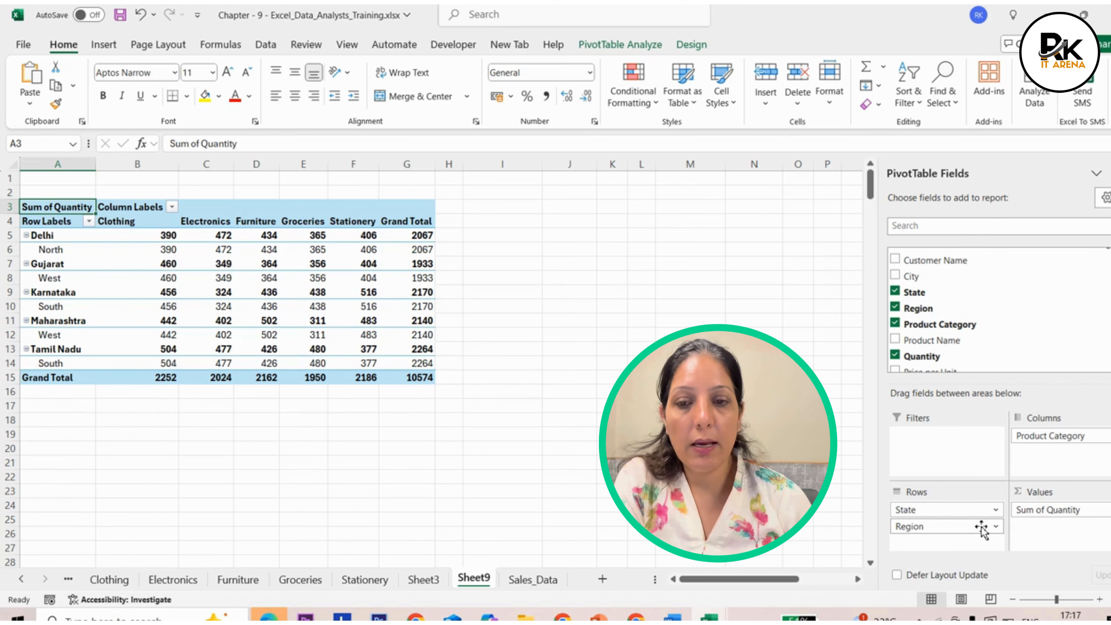
drag(980, 528, 1019, 336)
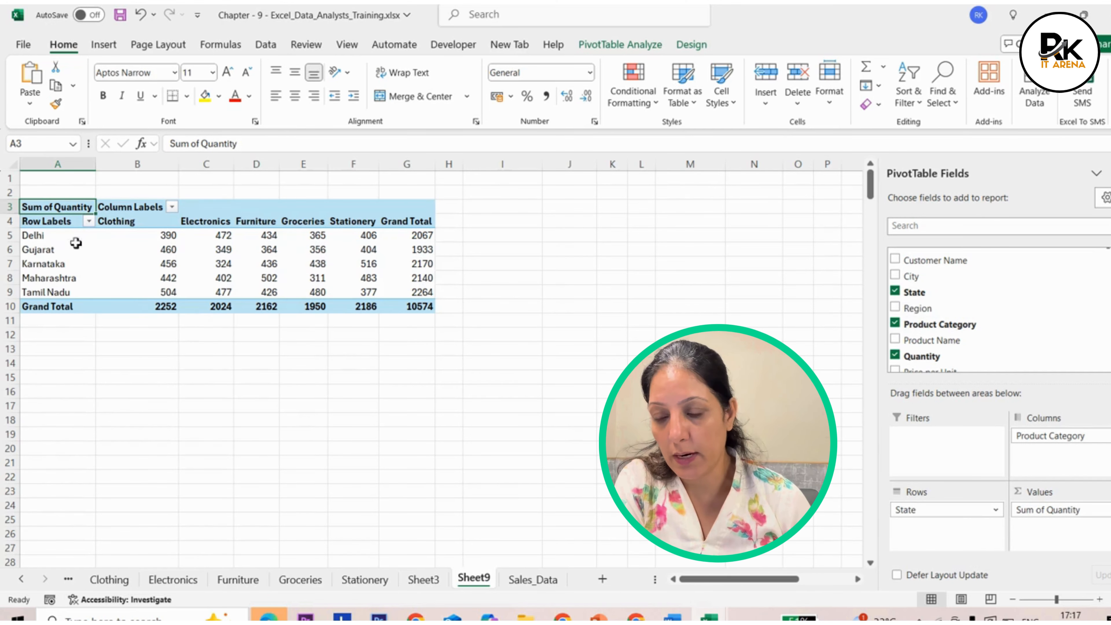
click(89, 222)
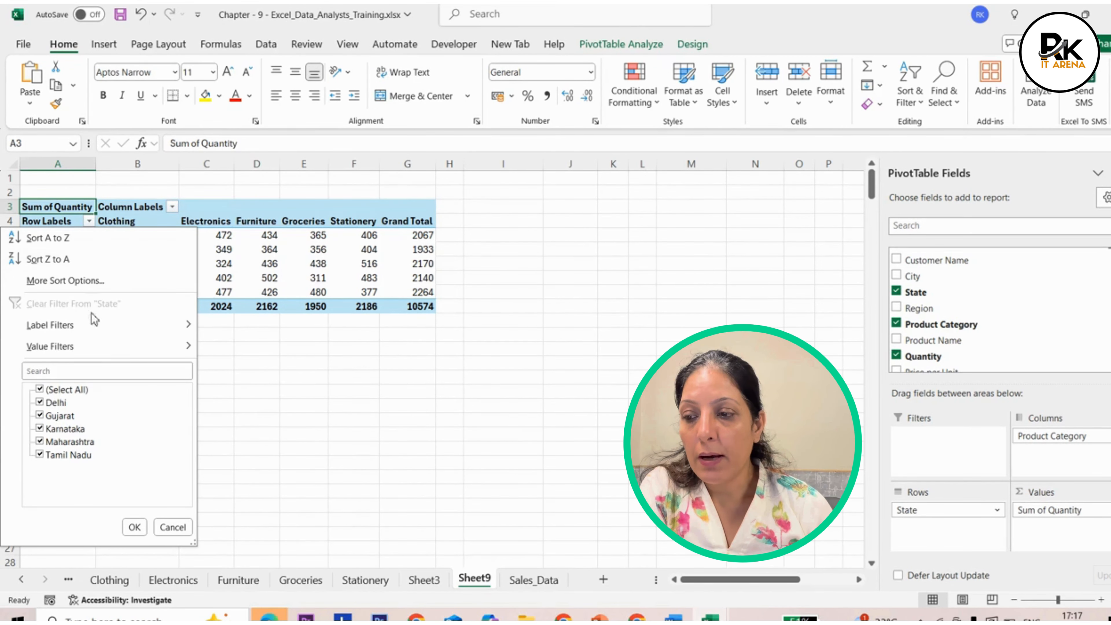
mouse_move(56, 335)
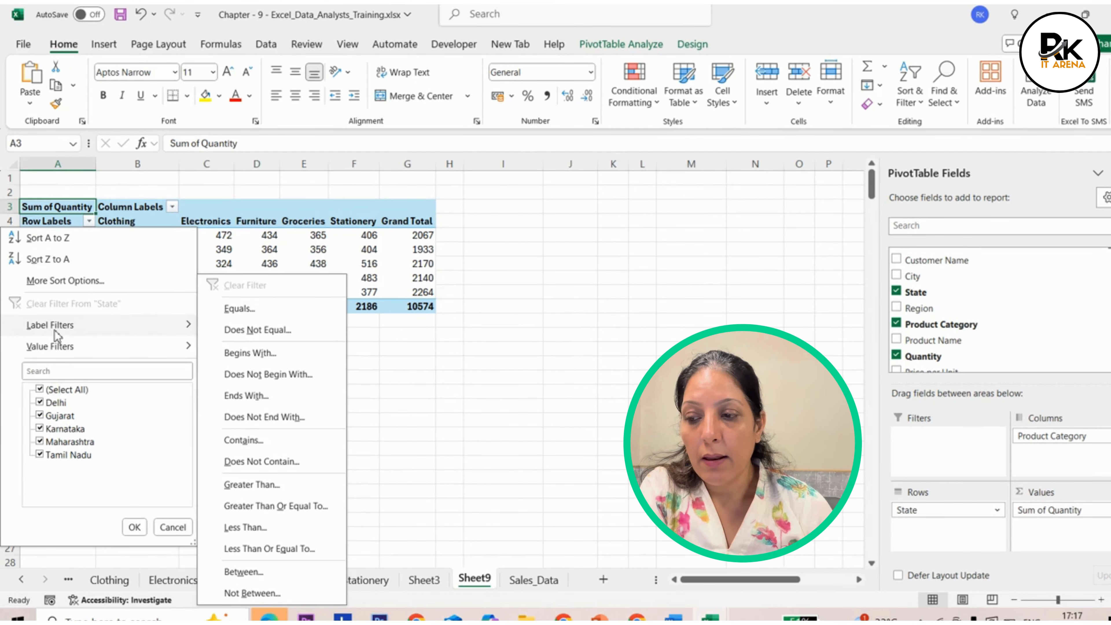
mouse_move(96, 348)
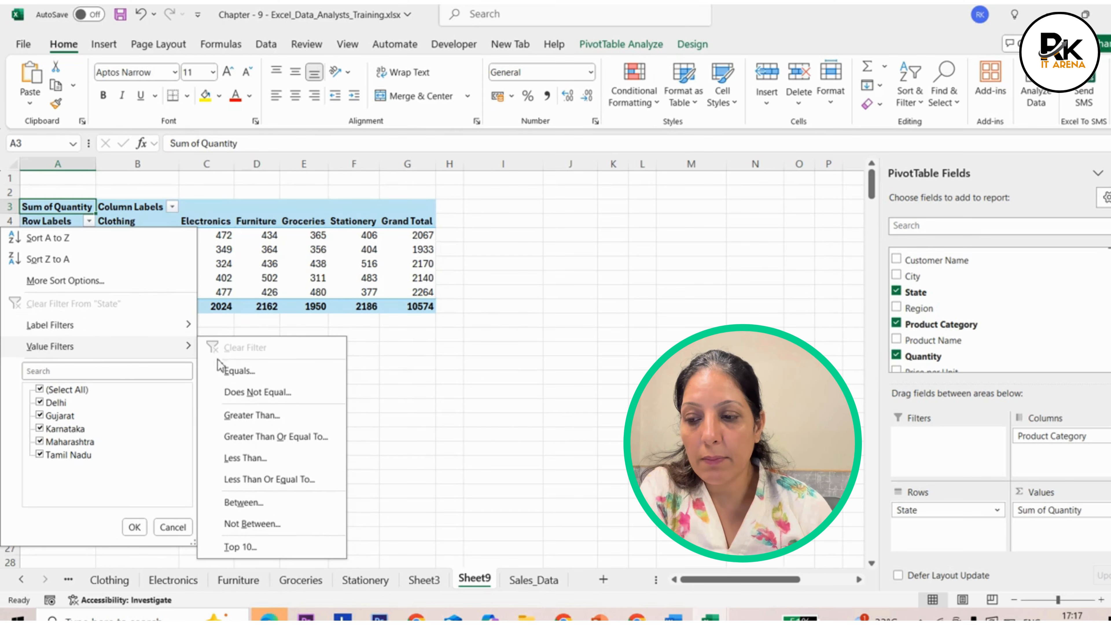
click(461, 490)
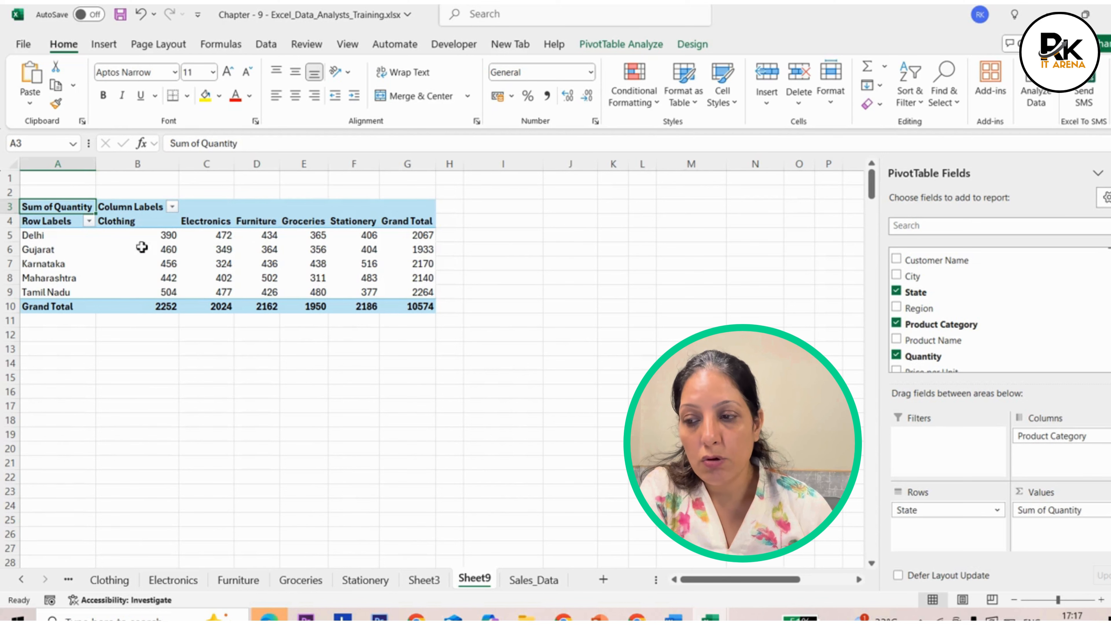
Step: Apply a Top 10 value filter to the State rows, showing the top 5 items by Sum of Quantity
click(88, 222)
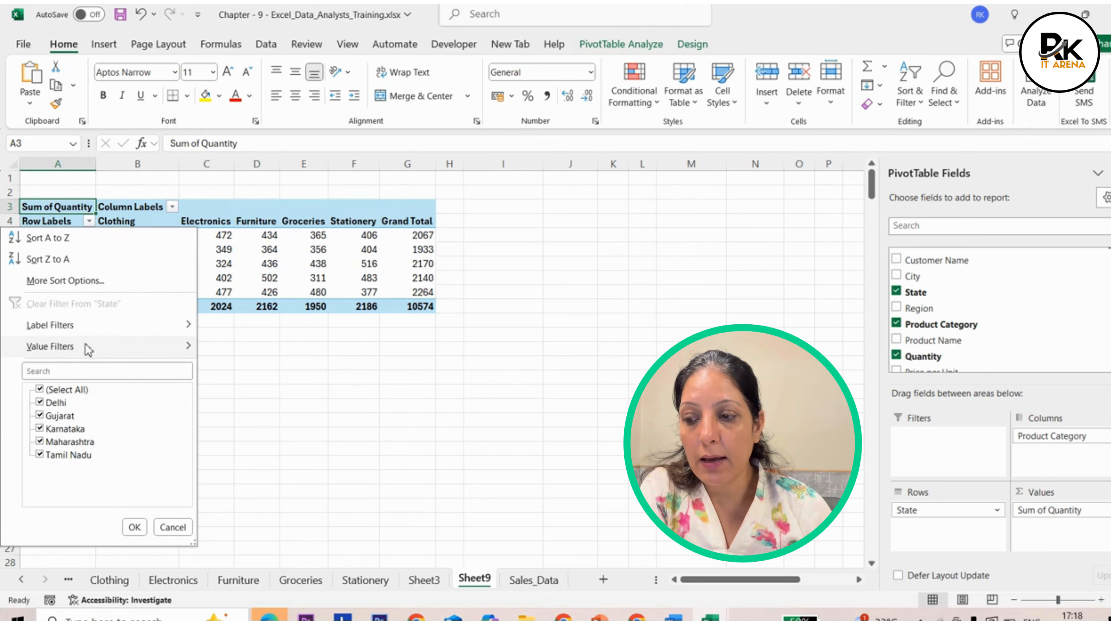
mouse_move(85, 349)
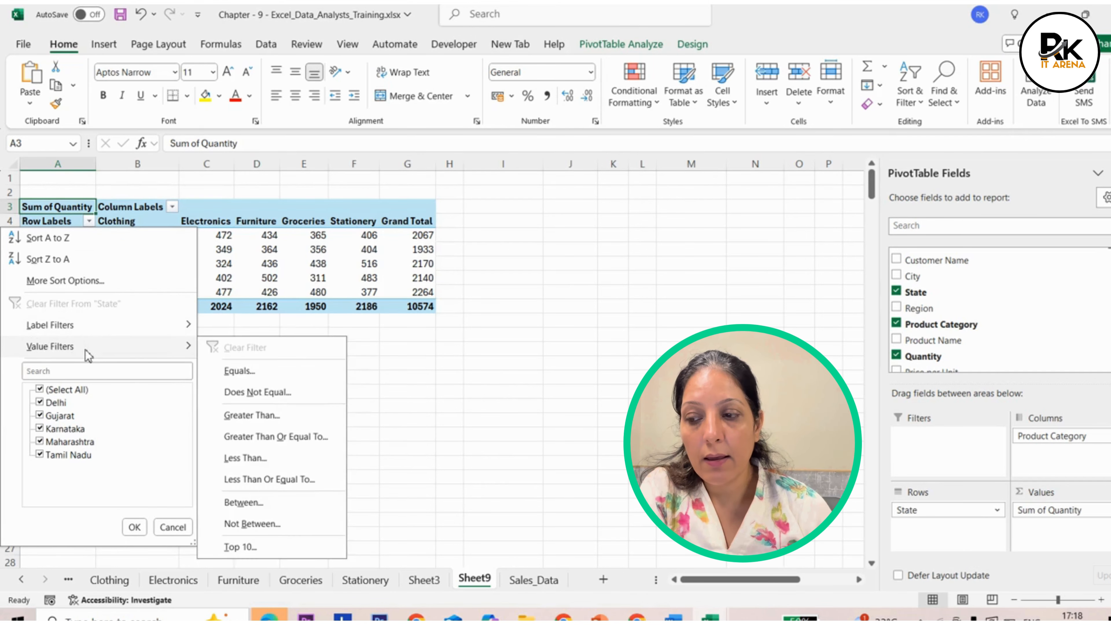
click(251, 548)
click(751, 241)
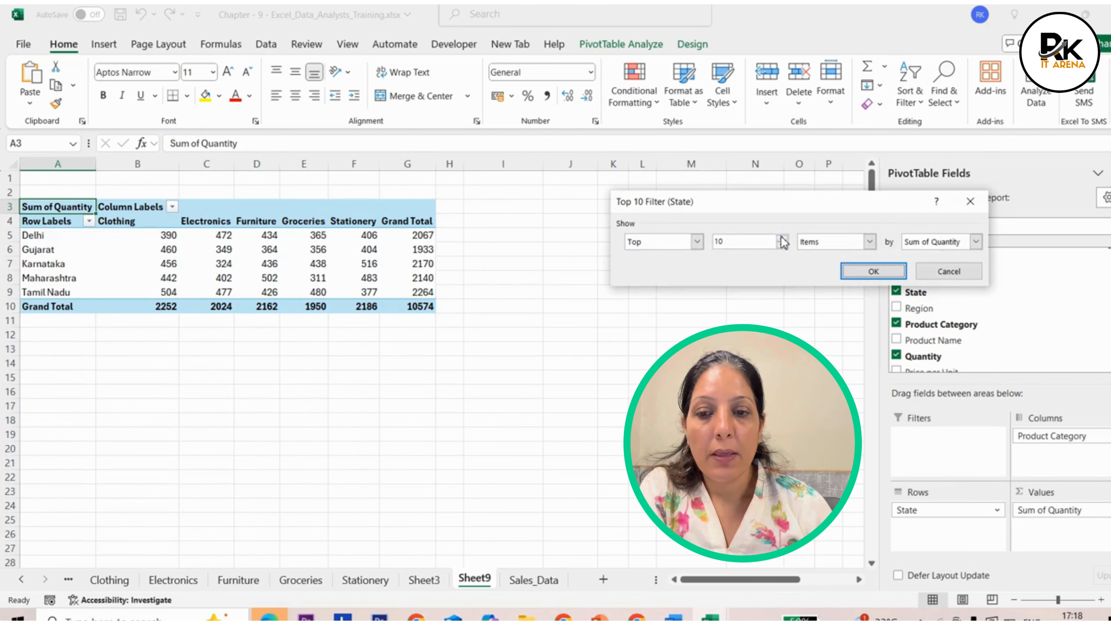
double_click(740, 246)
text(5)
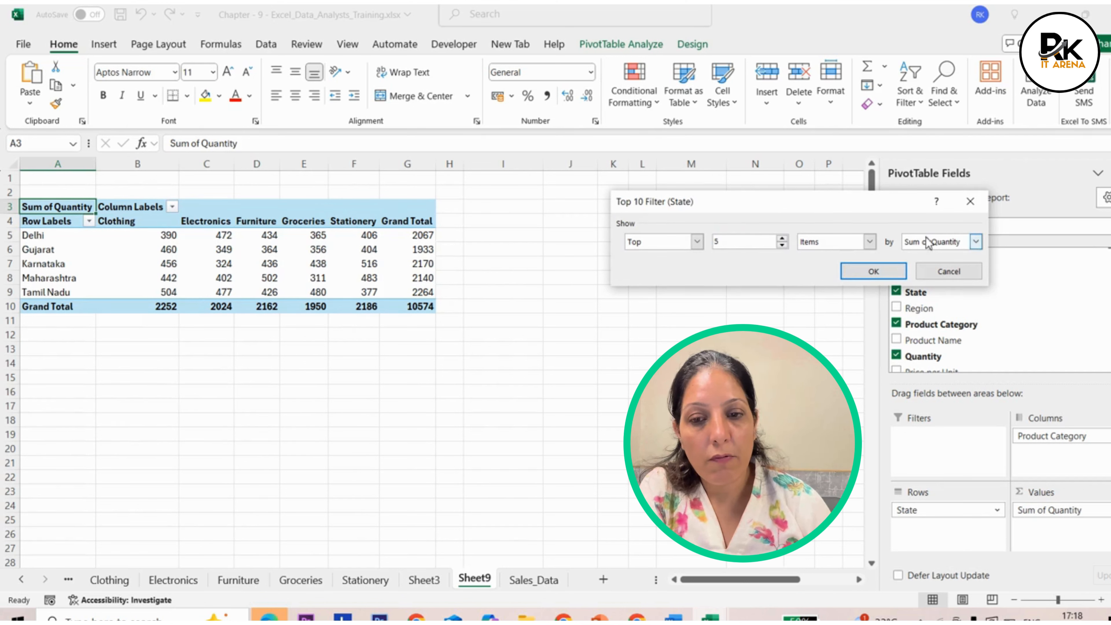
click(872, 271)
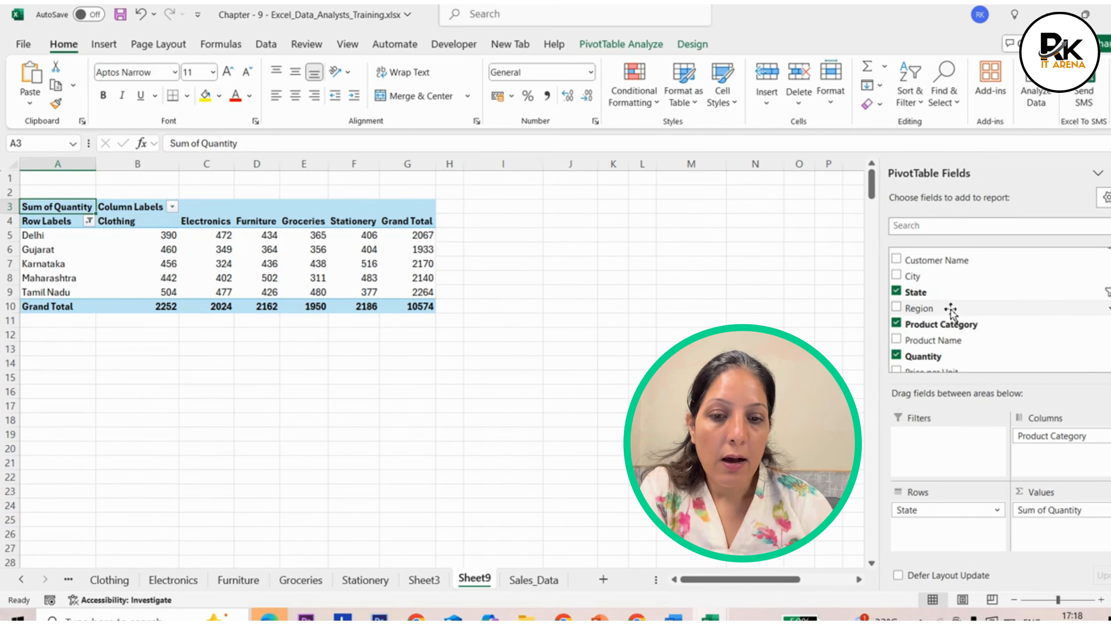
Step: Replace State with City in the PivotTable's rows and filter it to the top 5 items by Sum of Quantity
drag(915, 277, 983, 314)
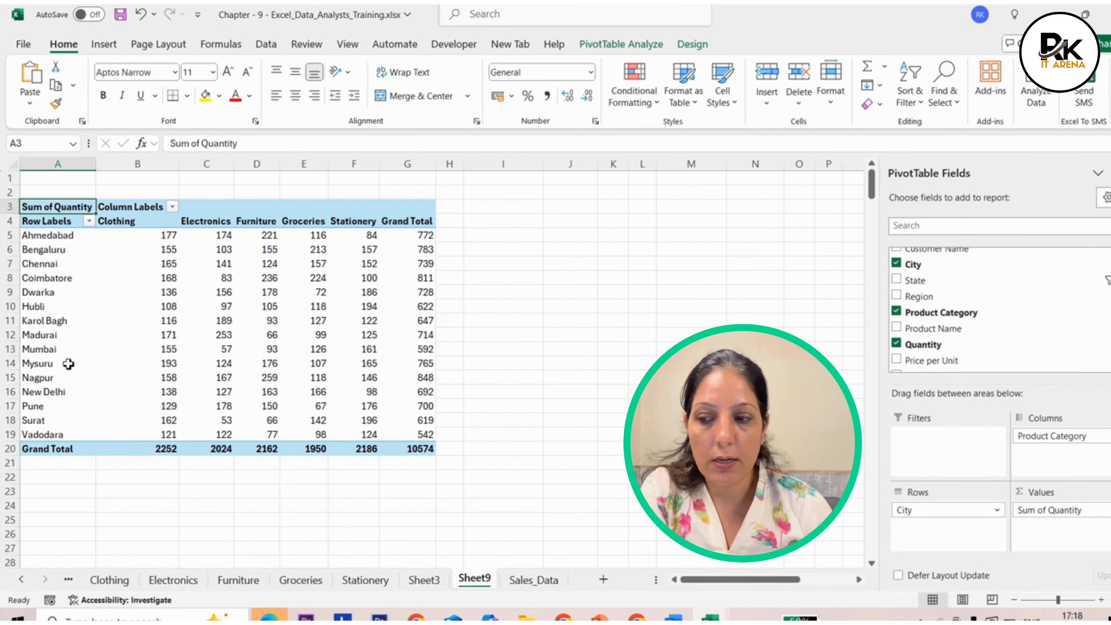
click(88, 222)
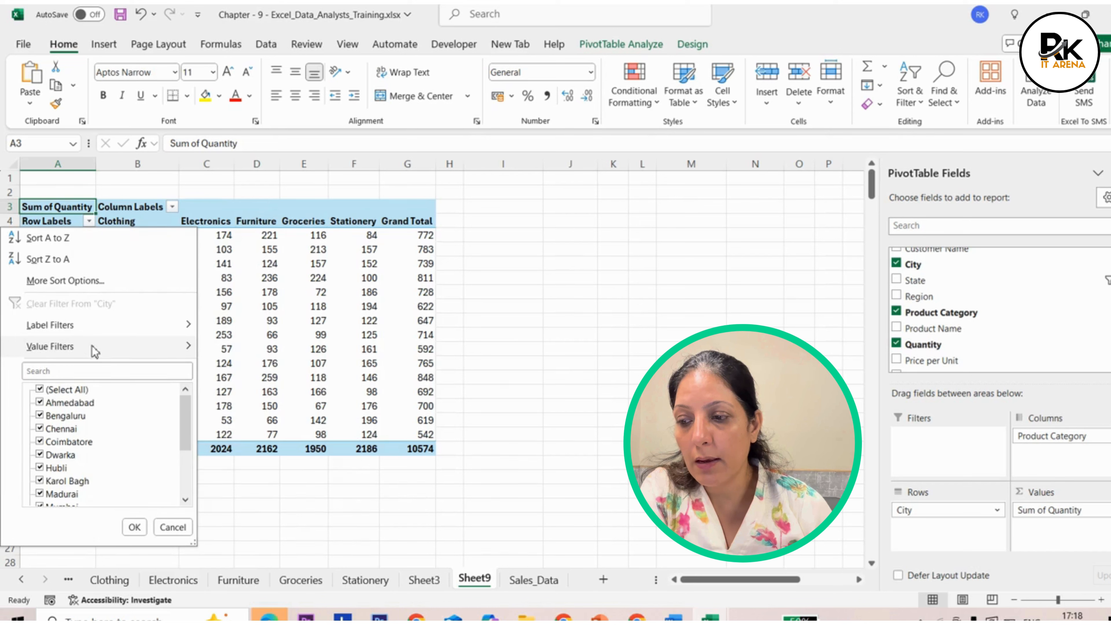
mouse_move(95, 350)
click(309, 550)
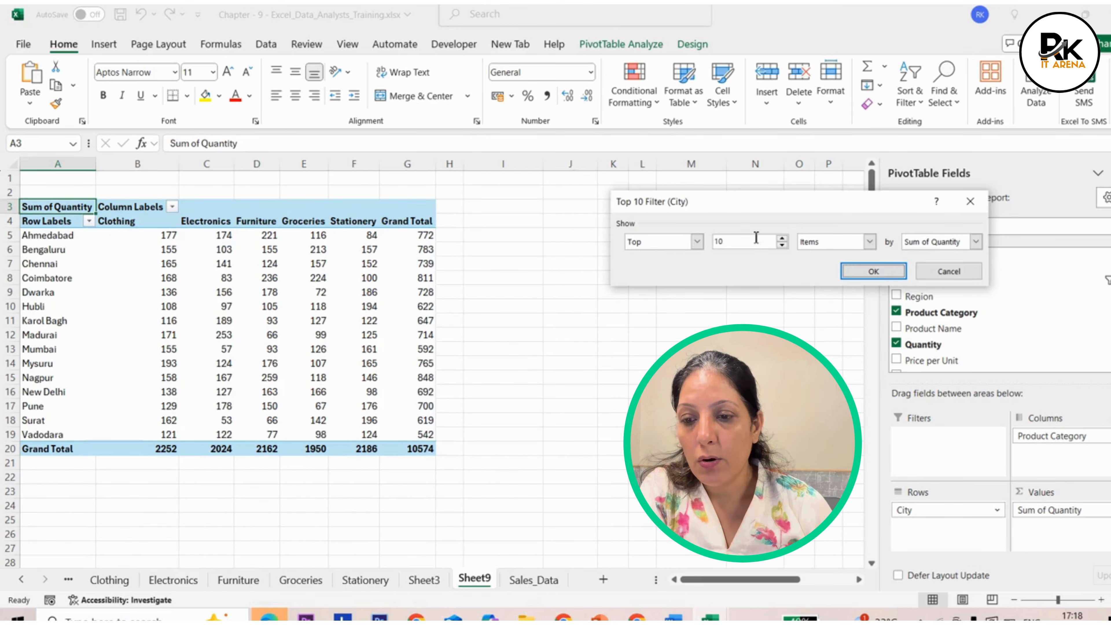
drag(737, 241, 700, 241)
text(5)
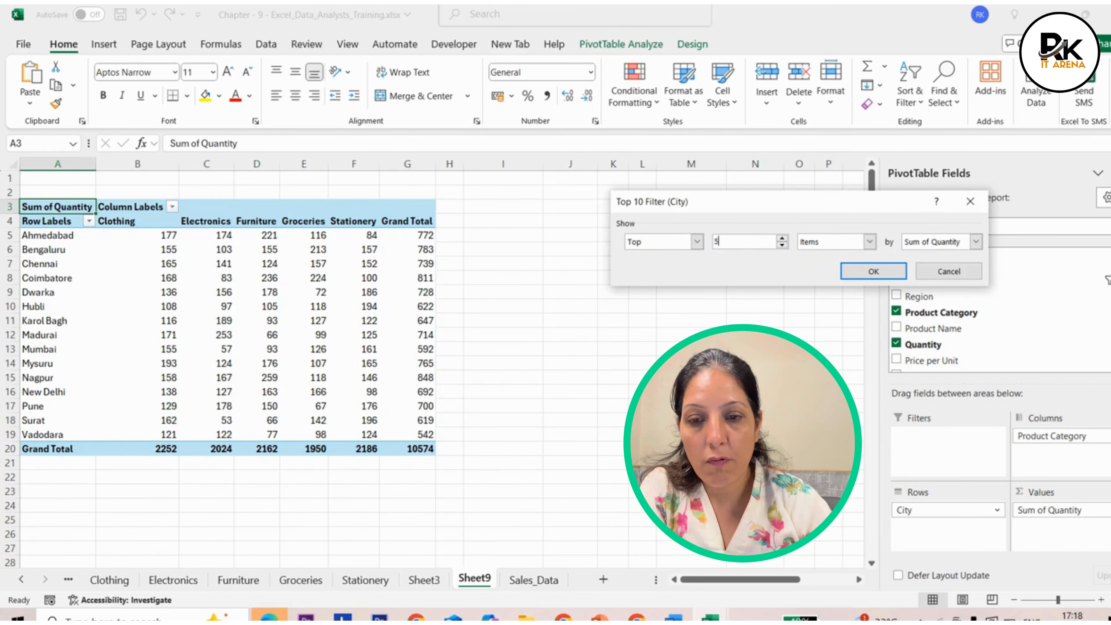
click(882, 272)
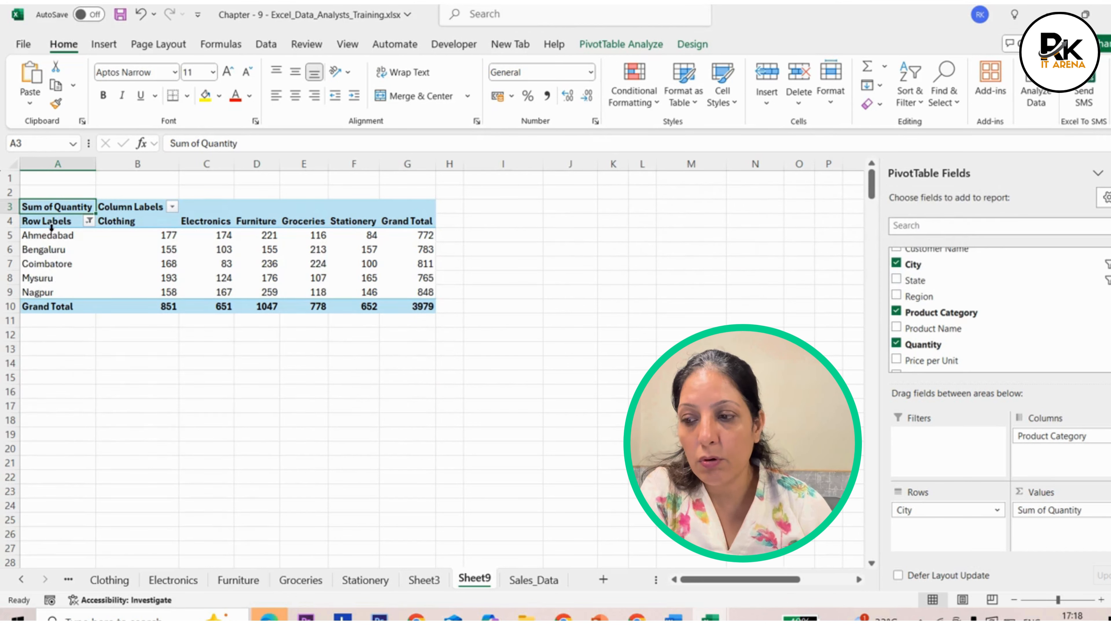
Step: Switch the City value filter to show the bottom 5 items by Sum of Quantity
click(89, 221)
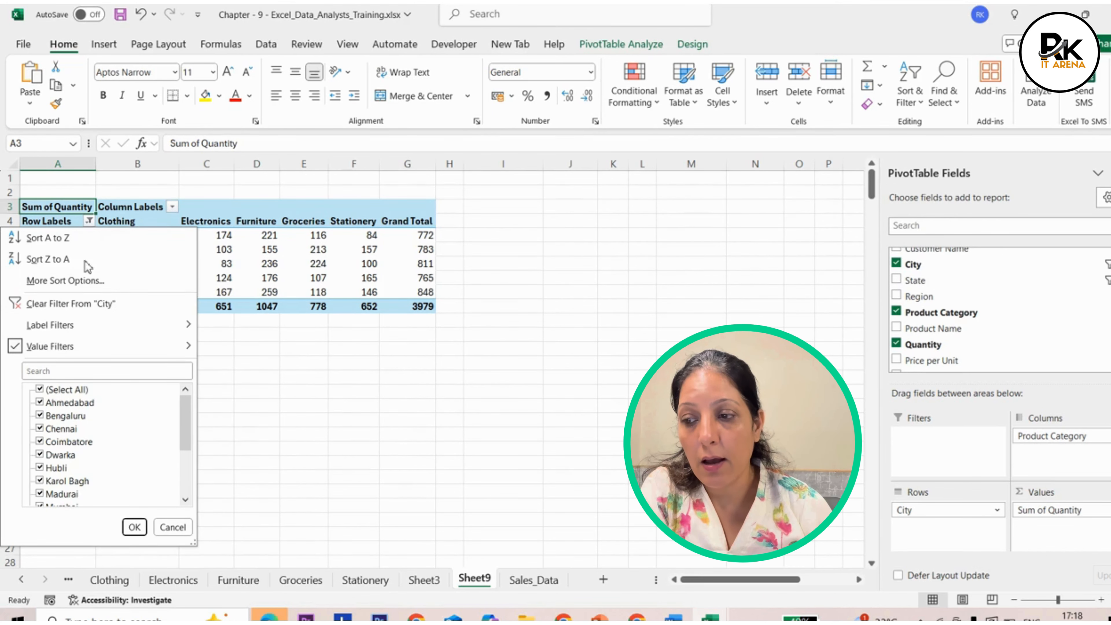
mouse_move(65, 346)
click(247, 547)
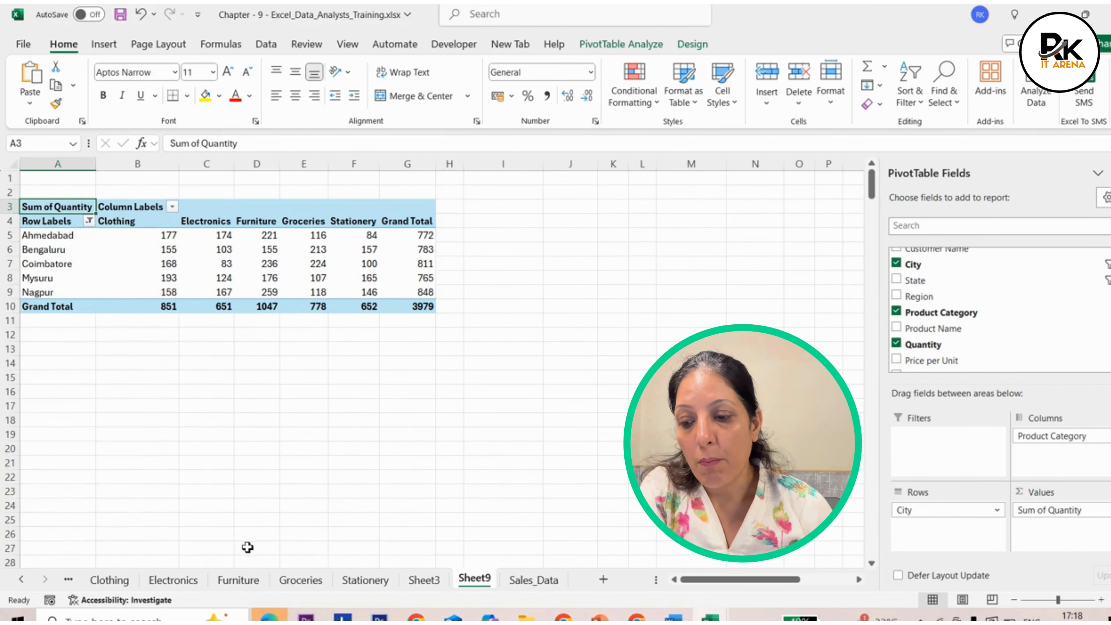
click(697, 241)
click(656, 264)
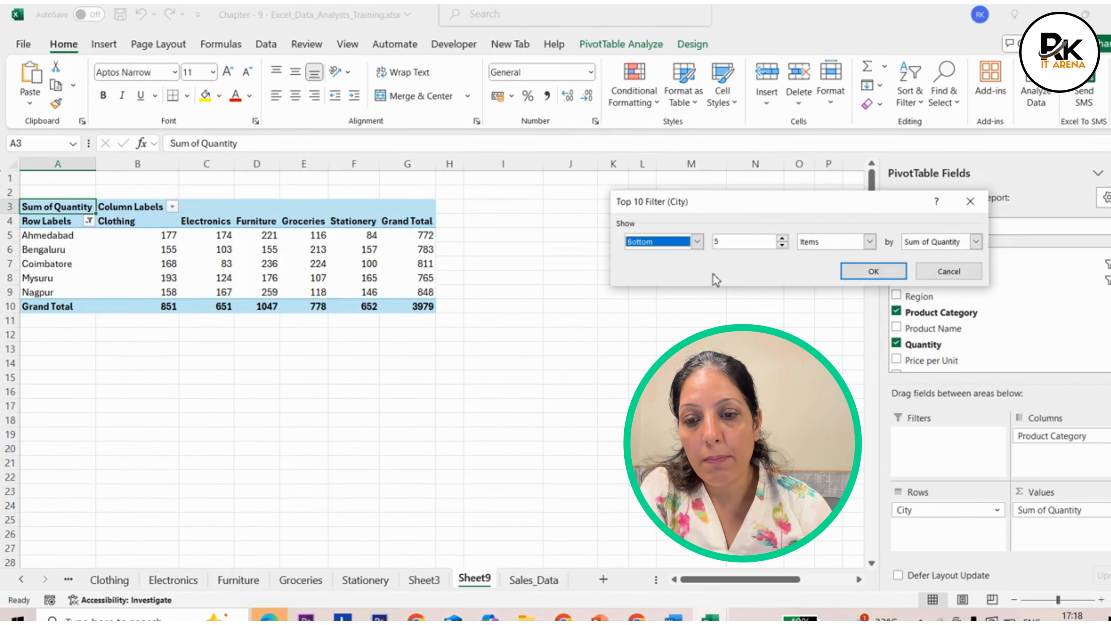
click(895, 273)
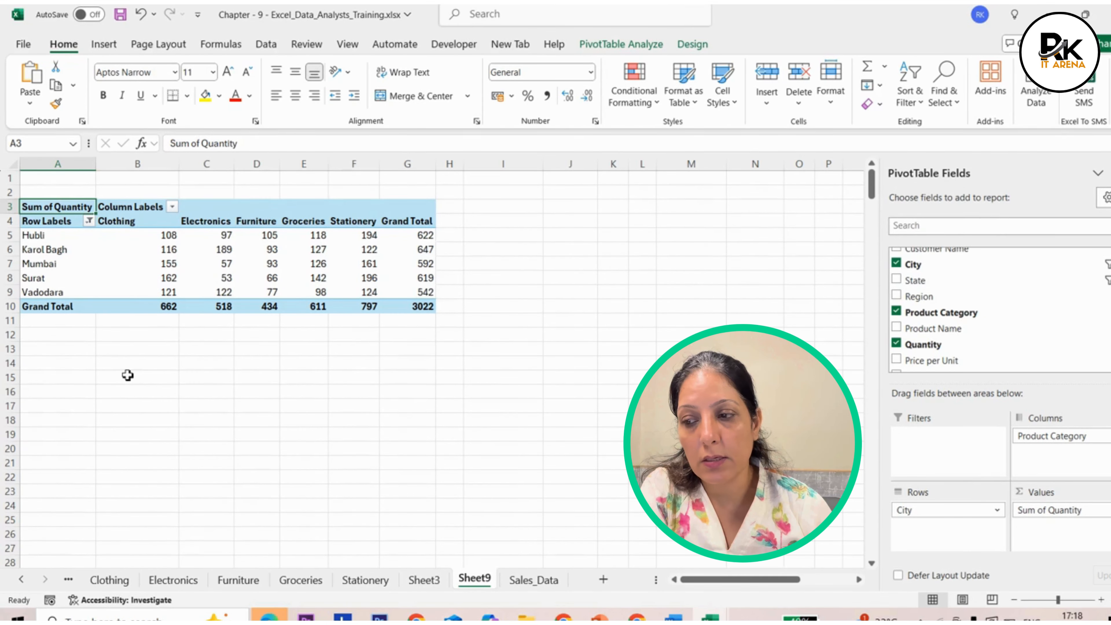